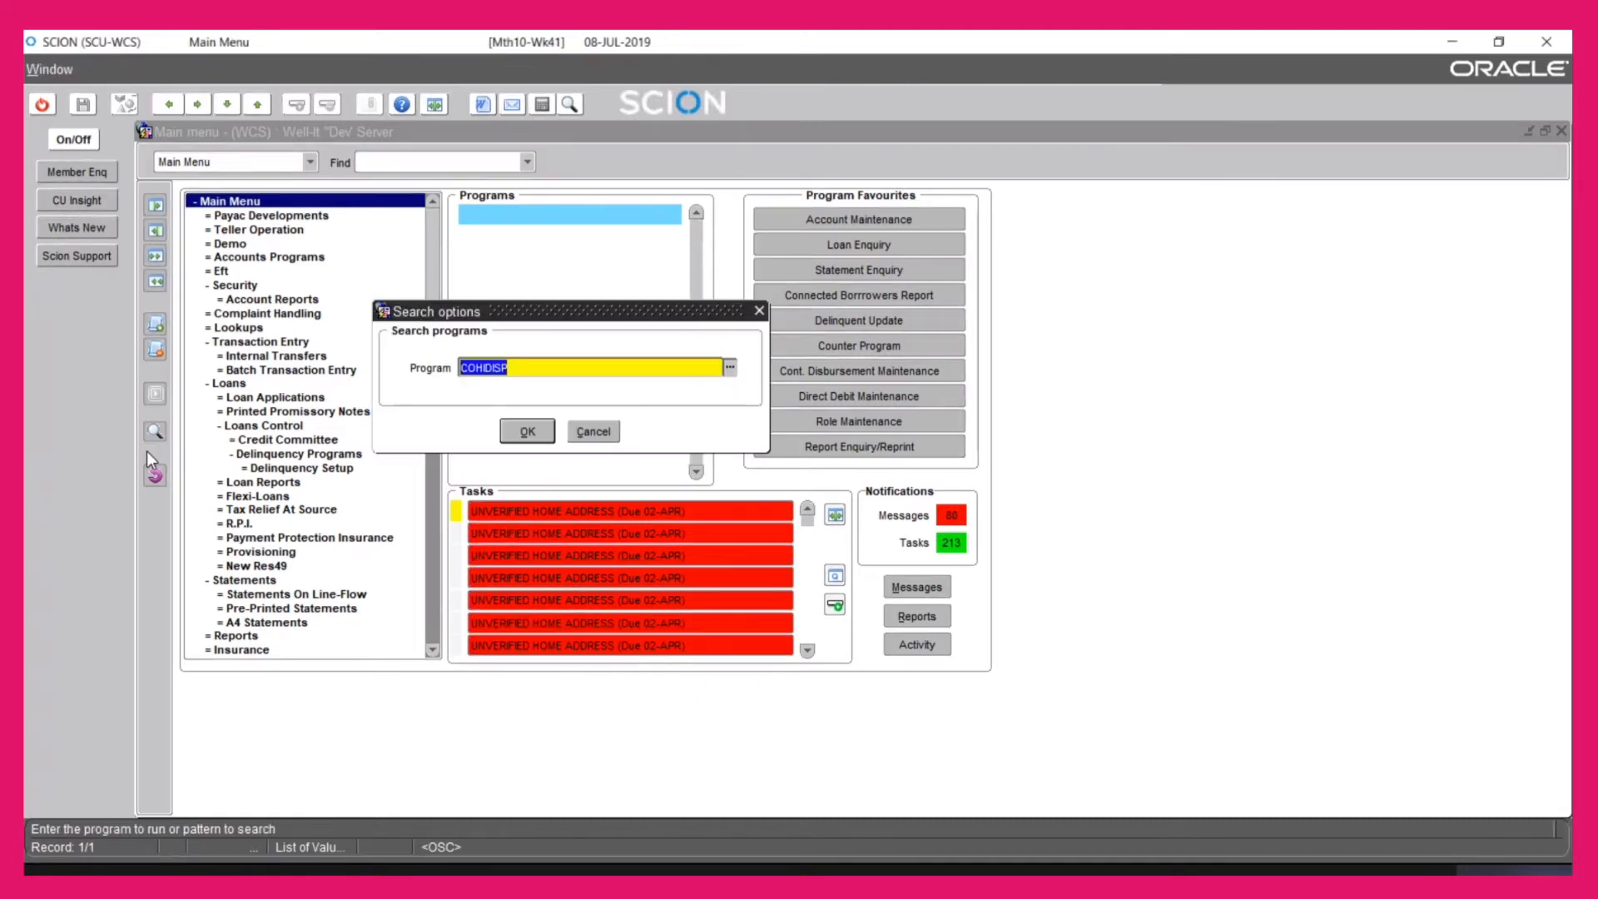
Run the ALCOMAIN alert code maintenance program from the program search
{"action": "type", "text": "ALCOMAIN"}
{"action": "key", "text": "Return"}
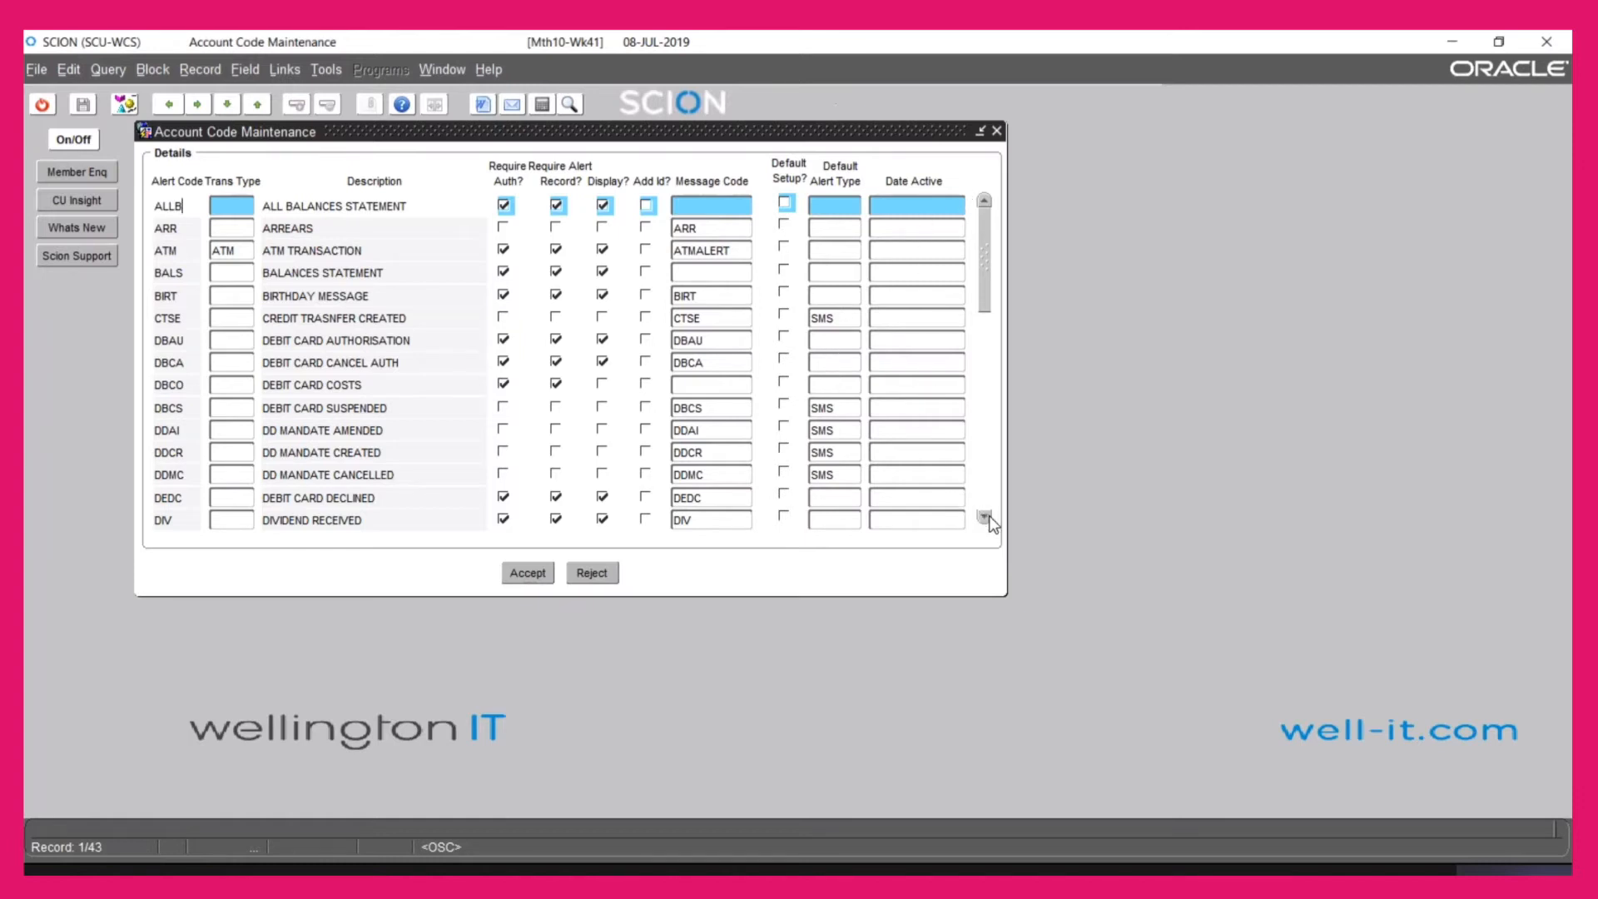
Step through the alert code records from BALS past COUNTER RECEIPT
{"action": "left_click", "coordinate": [247, 270]}
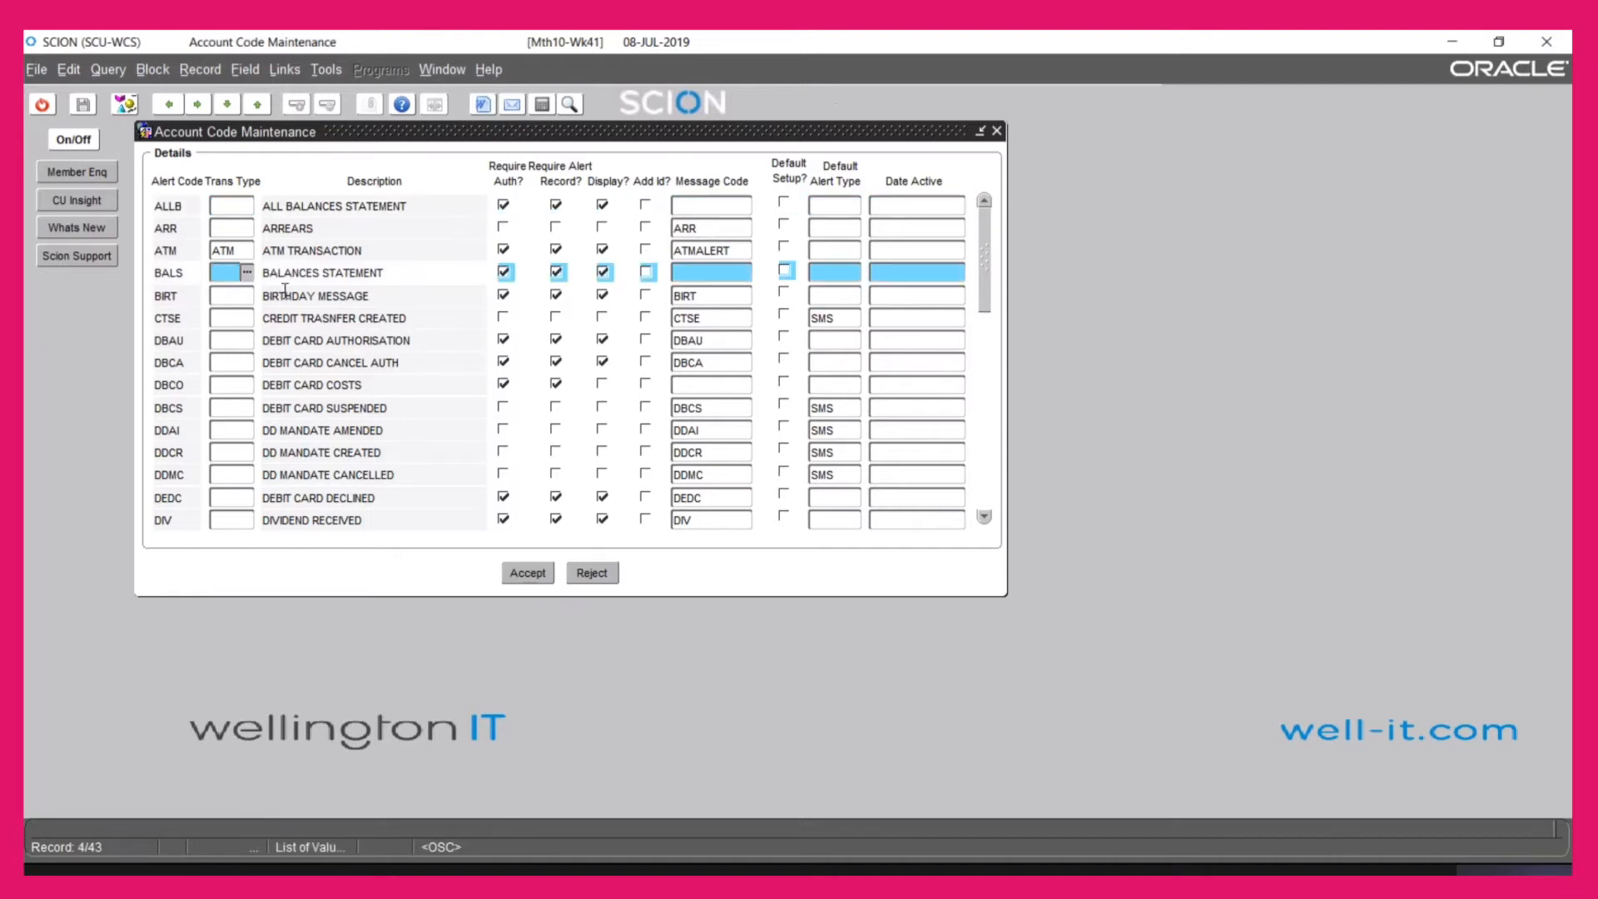
{"action": "key", "text": "Down"}
{"action": "key", "text": "Down"}
{"action": "key", "text": "Down"}
{"action": "key", "text": "Down"}
{"action": "key", "text": "Down"}
{"action": "key", "text": "Down"}
{"action": "key", "text": "Down"}
{"action": "key", "text": "Down"}
{"action": "key", "text": "Down"}
{"action": "key", "text": "Down"}
{"action": "key", "text": "Down"}
{"action": "key", "text": "Down"}
{"action": "key", "text": "Down"}
{"action": "key", "text": "Down"}
{"action": "key", "text": "Down"}
{"action": "key", "text": "Down"}
{"action": "key", "text": "Down"}
{"action": "key", "text": "Down"}
{"action": "key", "text": "Down"}
{"action": "key", "text": "Down"}
{"action": "key", "text": "Down"}
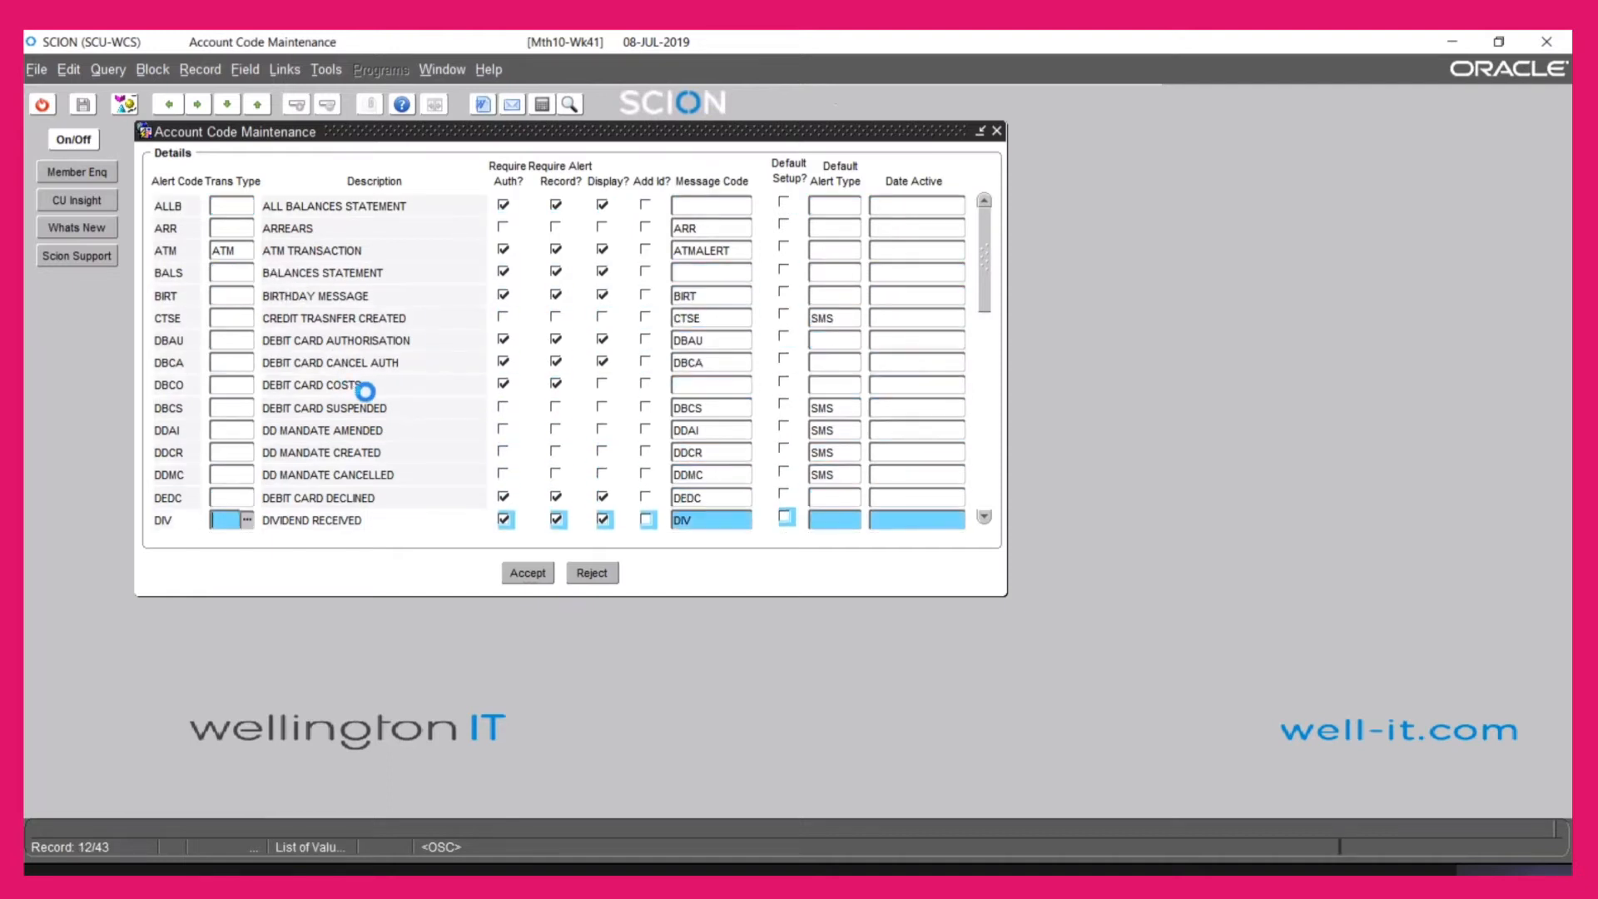
{"action": "key", "text": "Down"}
{"action": "key", "text": "Down"}
{"action": "key", "text": "Down"}
{"action": "key", "text": "Down"}
{"action": "key", "text": "Down"}
{"action": "key", "text": "Down"}
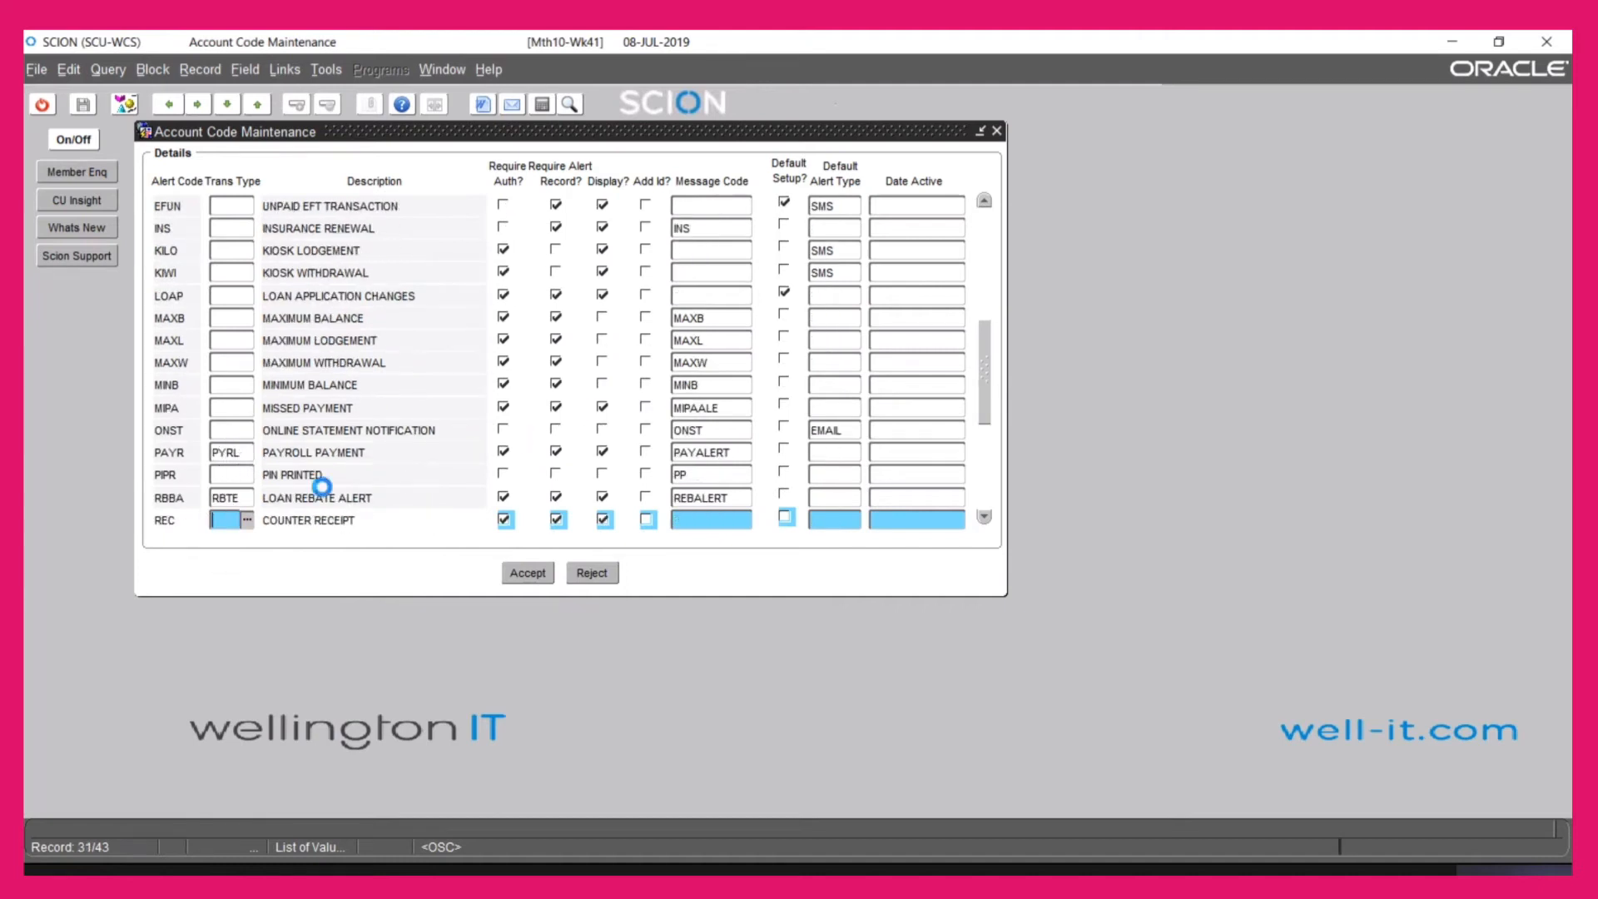
{"action": "key", "text": "Down"}
{"action": "key", "text": "Down"}
{"action": "key", "text": "Down"}
{"action": "key", "text": "Down"}
{"action": "key", "text": "Down"}
{"action": "key", "text": "Down"}
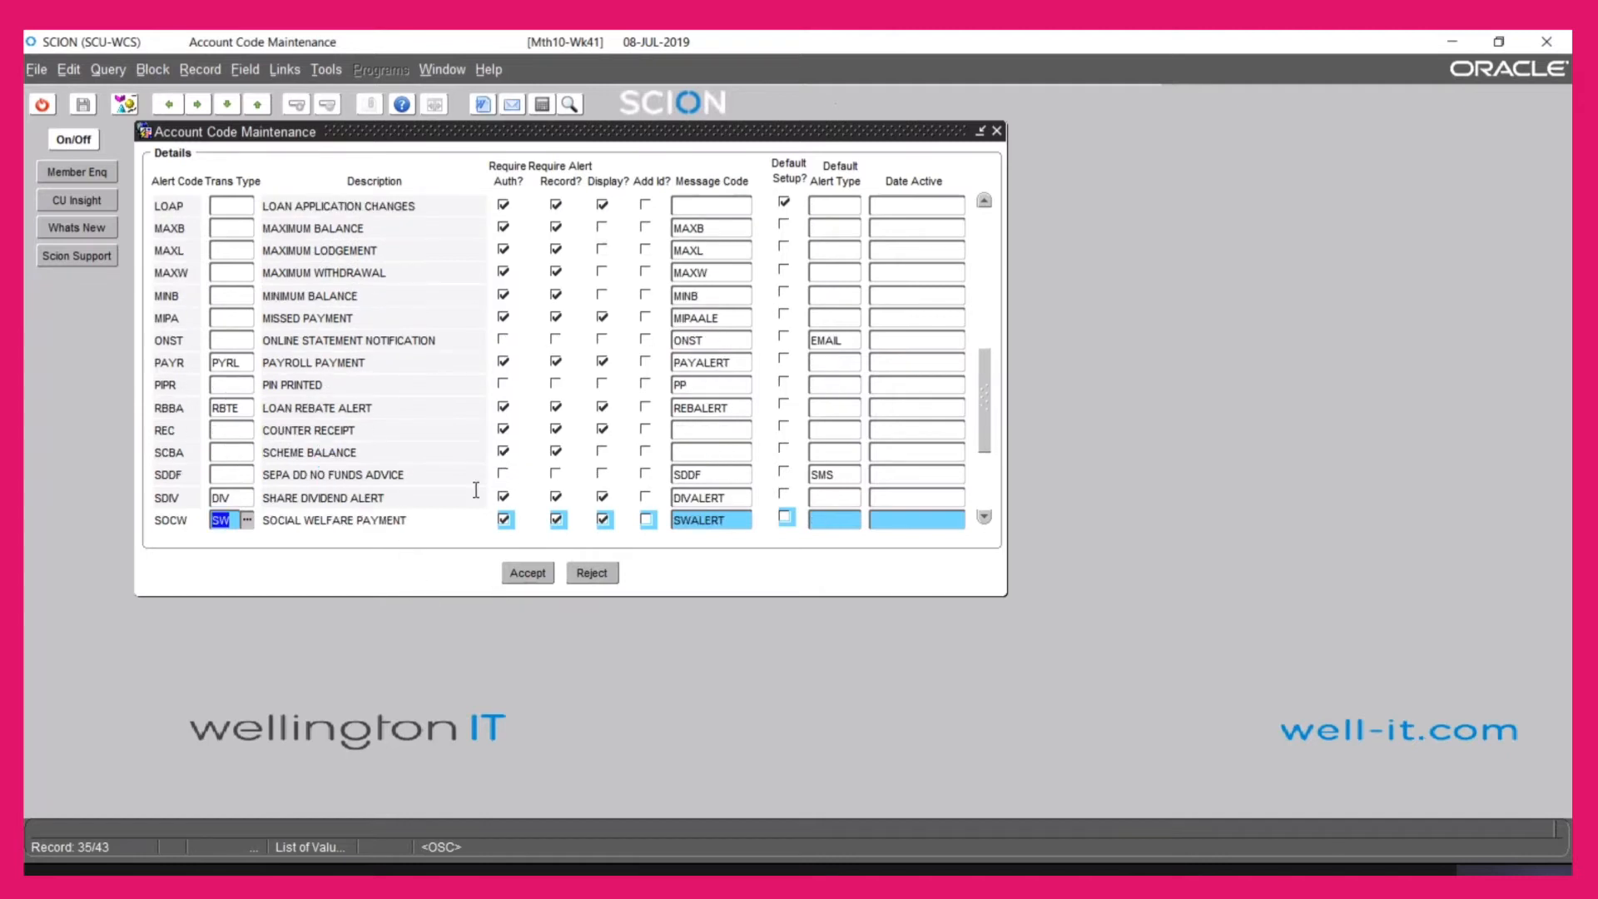
{"action": "key", "text": "Down"}
{"action": "key", "text": "Down"}
{"action": "key", "text": "Down"}
{"action": "key", "text": "Down"}
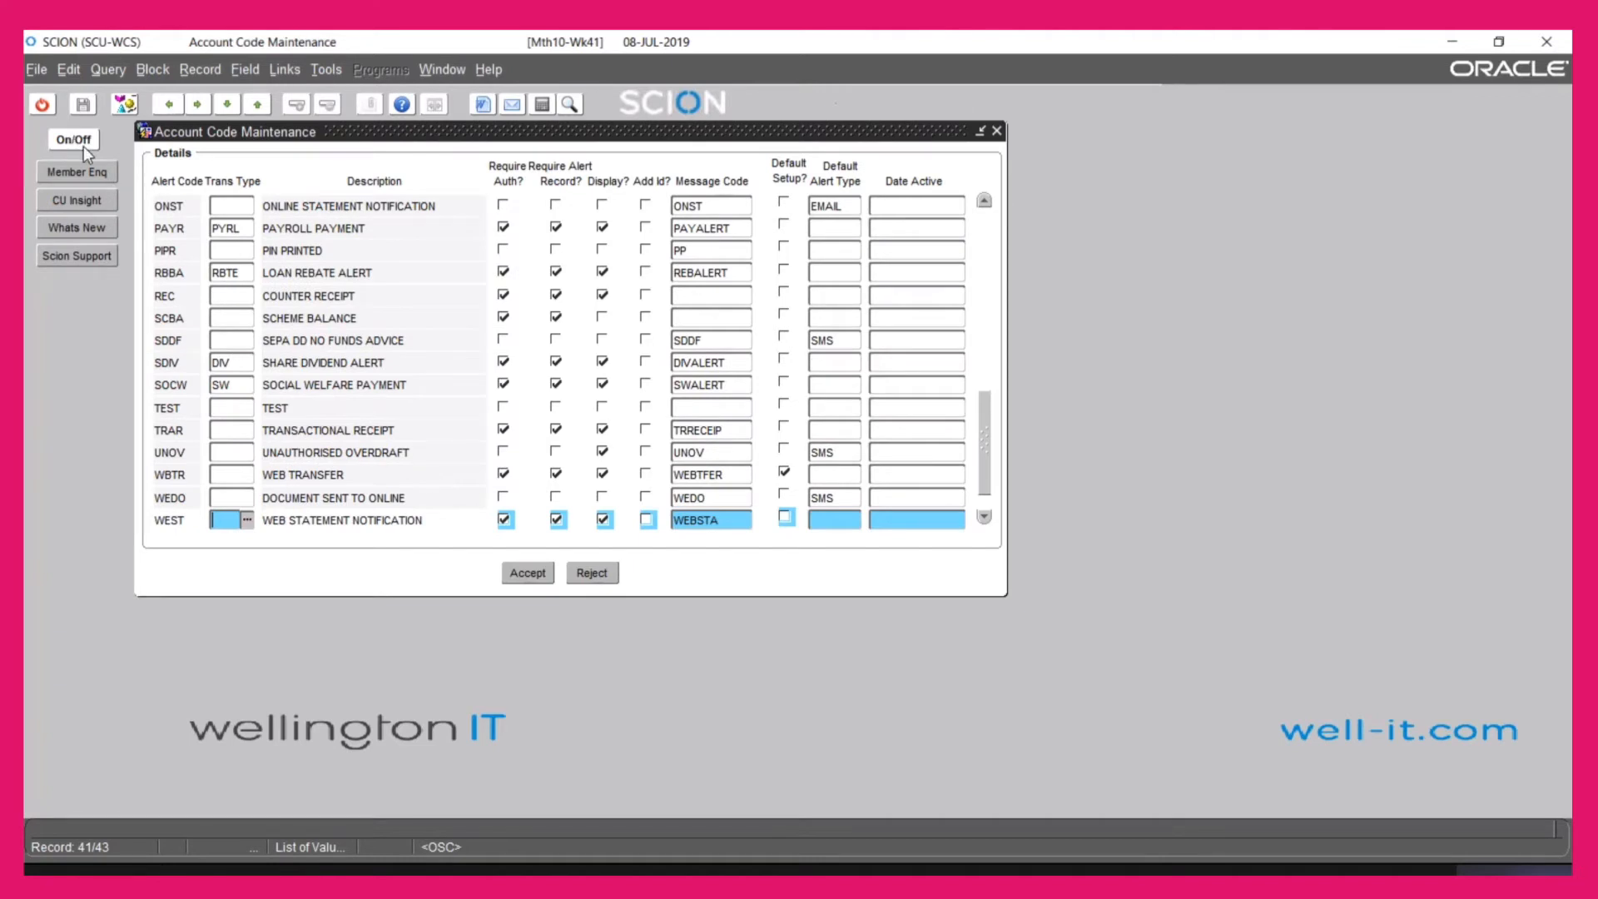
Close Account Code Maintenance and start a program search for STMEMAIN
{"action": "left_click", "coordinate": [43, 112]}
{"action": "left_click", "coordinate": [155, 431]}
{"action": "type", "text": "S"}
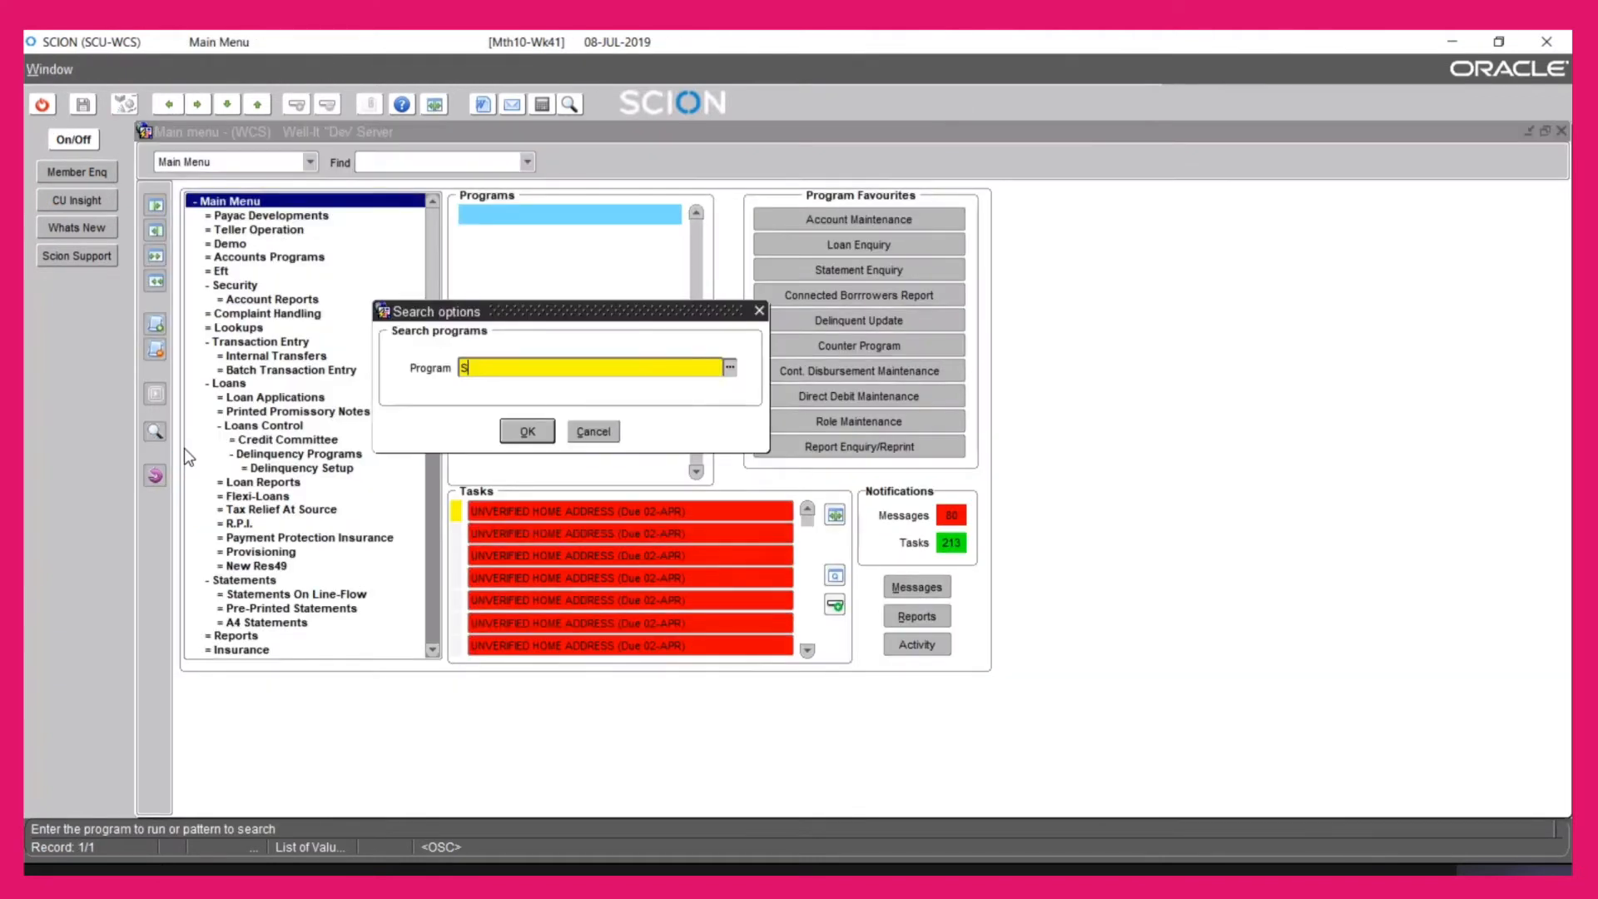
{"action": "type", "text": "TMEMAN"}
Run STMEMAIN, view the ATMALERT standard message text, then close the form
{"action": "key", "text": "BackSpace"}
{"action": "key", "text": "Return"}
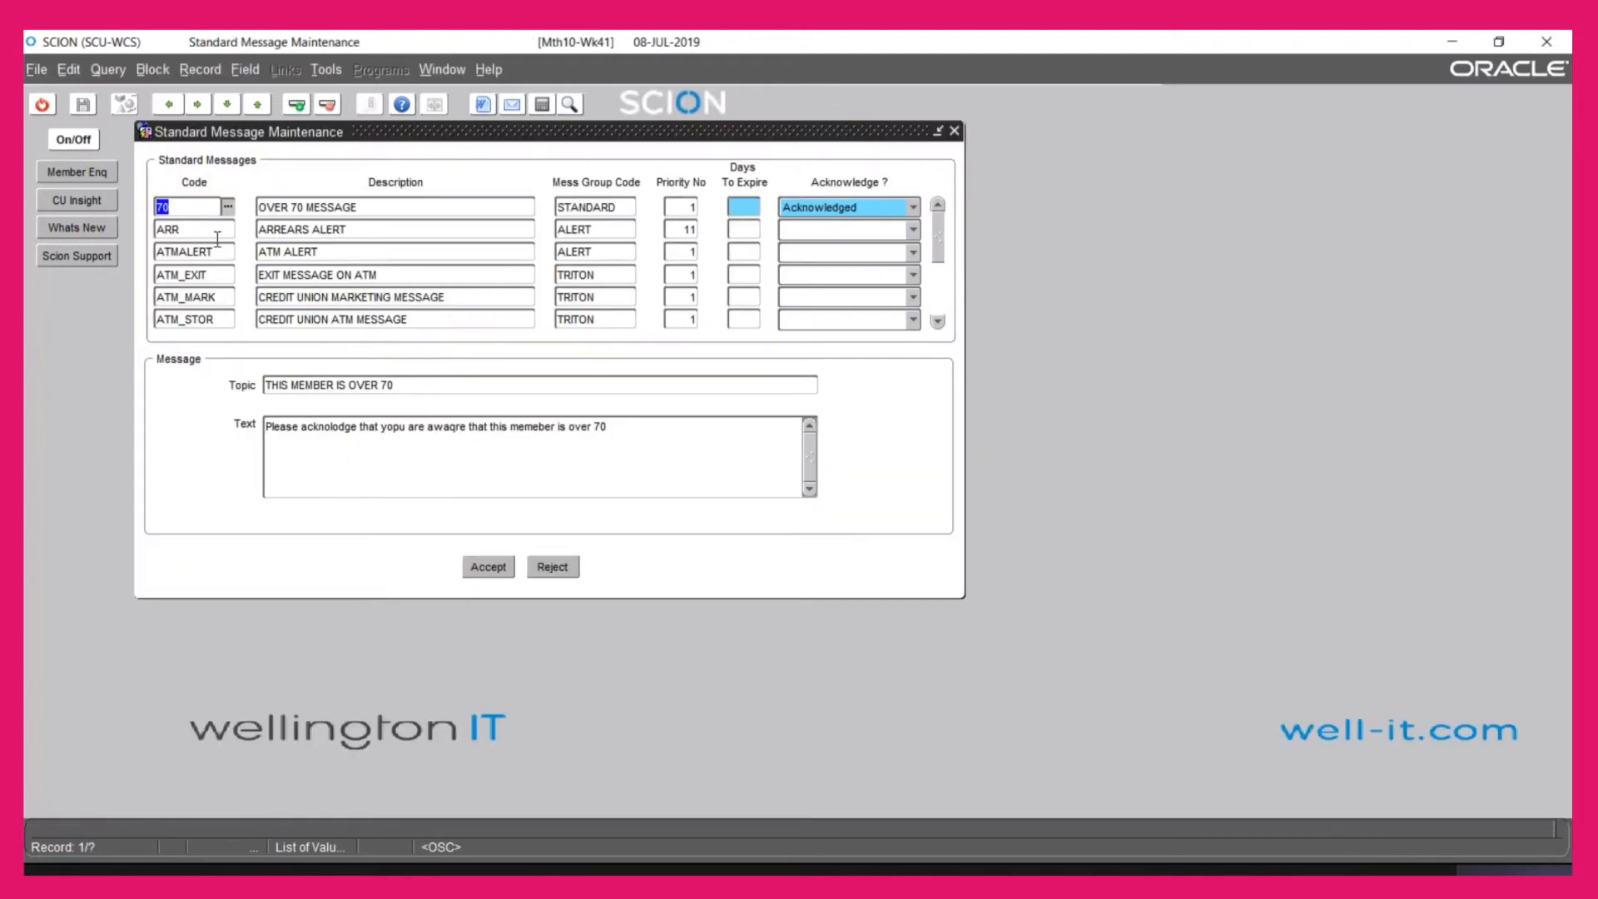
{"action": "left_click", "coordinate": [172, 254]}
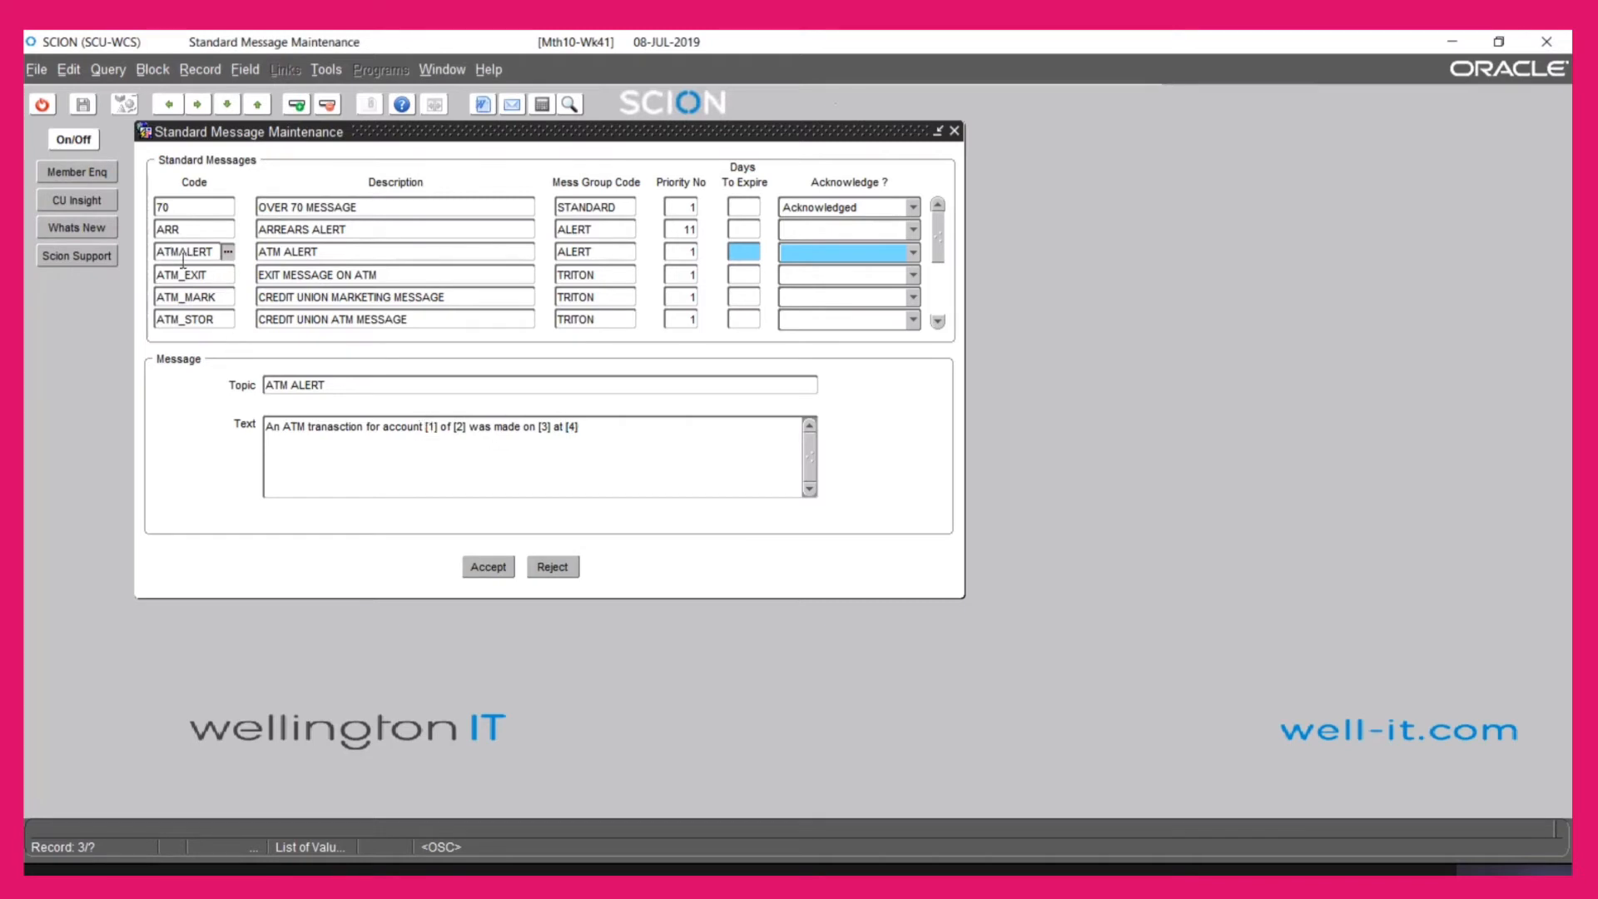
{"action": "left_click", "coordinate": [36, 107]}
Run AATYMAIN, review the WSC and WSO access types and their alert code choices, then exit
{"action": "type", "text": "AATYMAIN"}
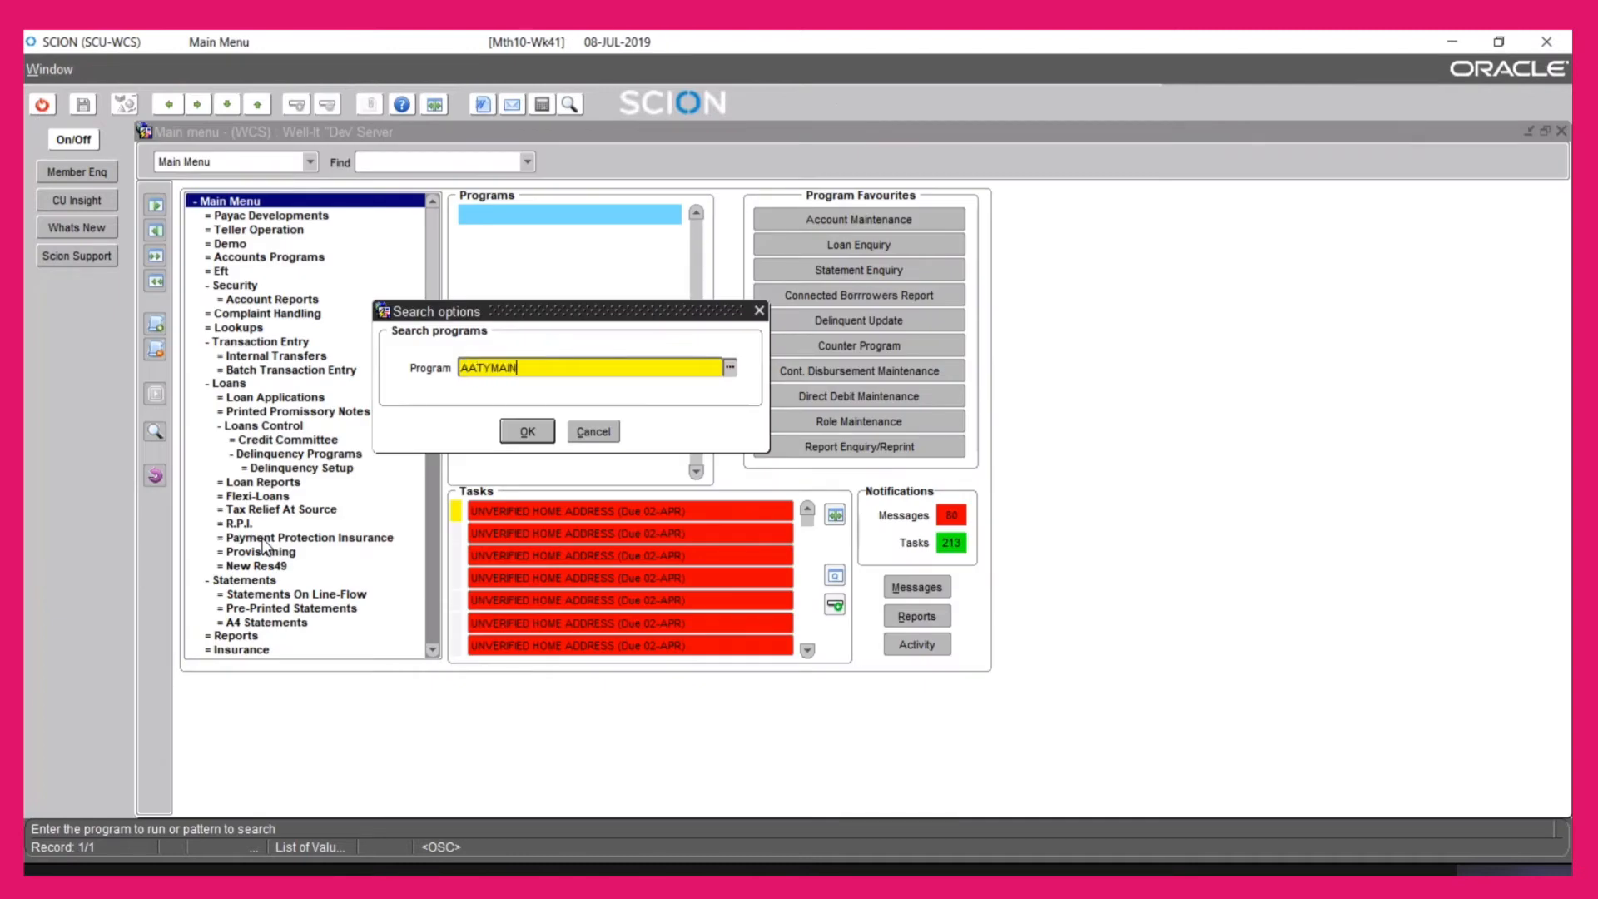
{"action": "key", "text": "Return"}
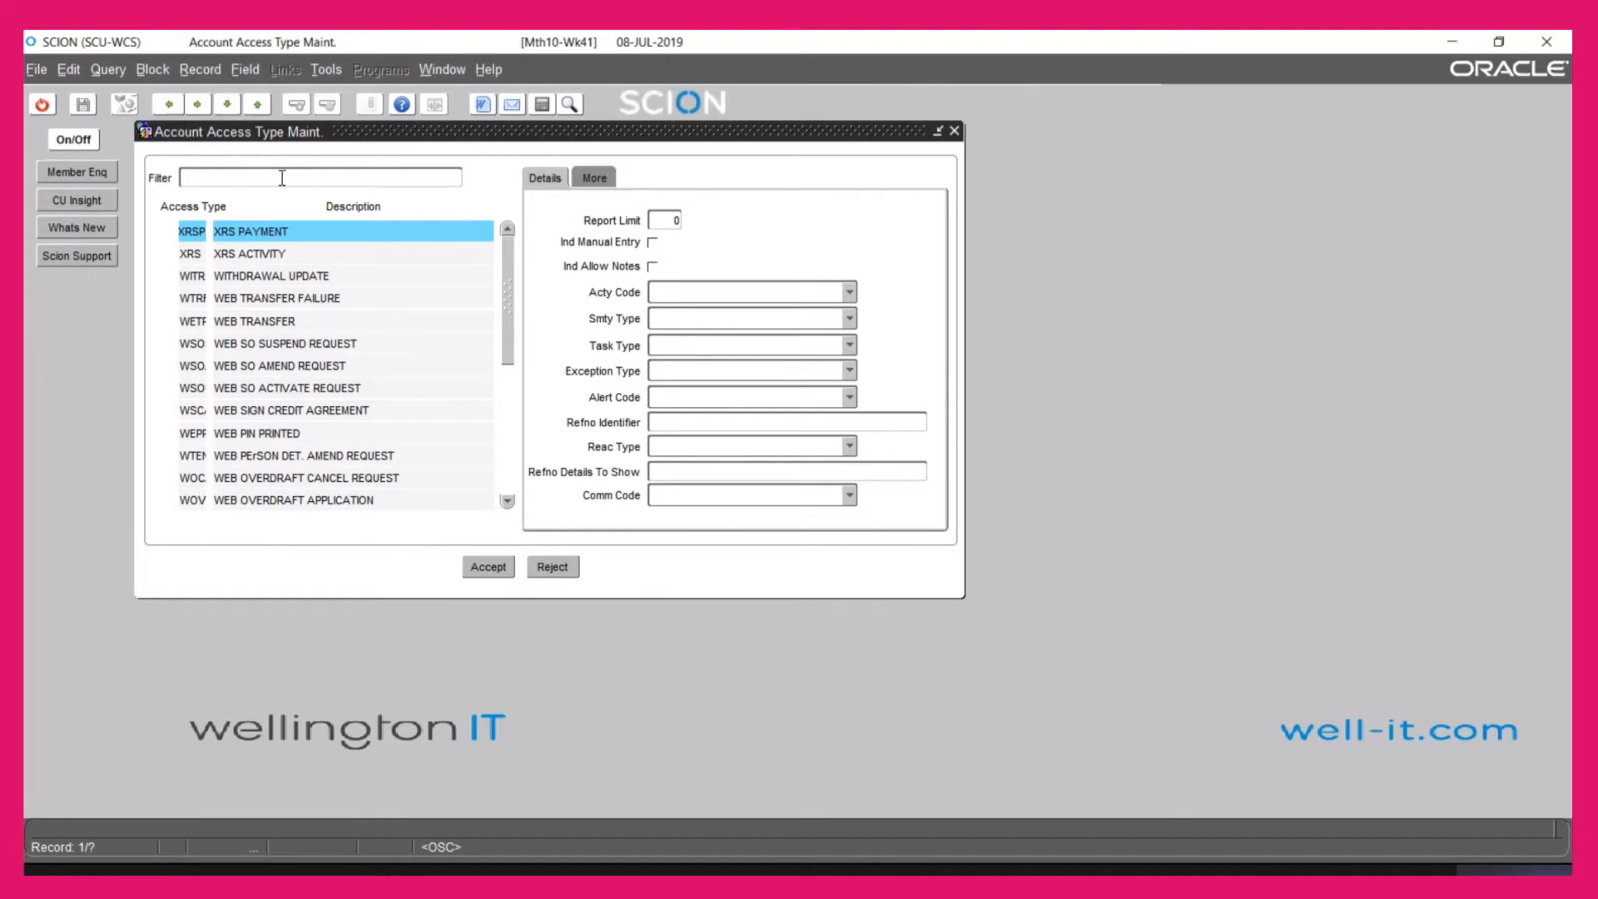
{"action": "left_click", "coordinate": [199, 408]}
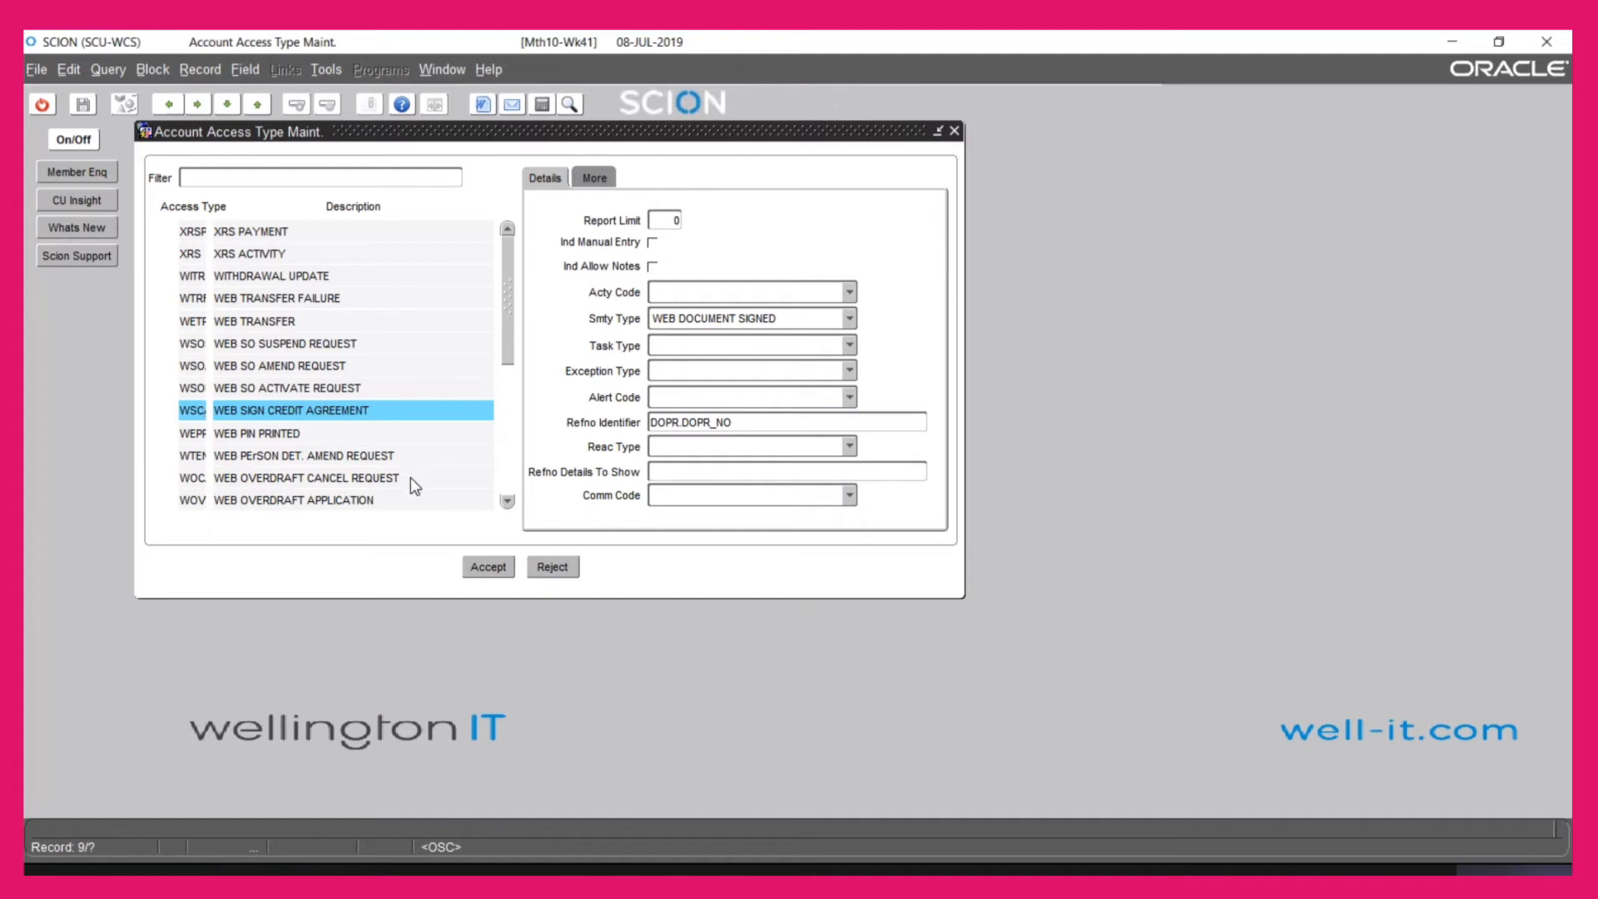
{"action": "left_click", "coordinate": [200, 343]}
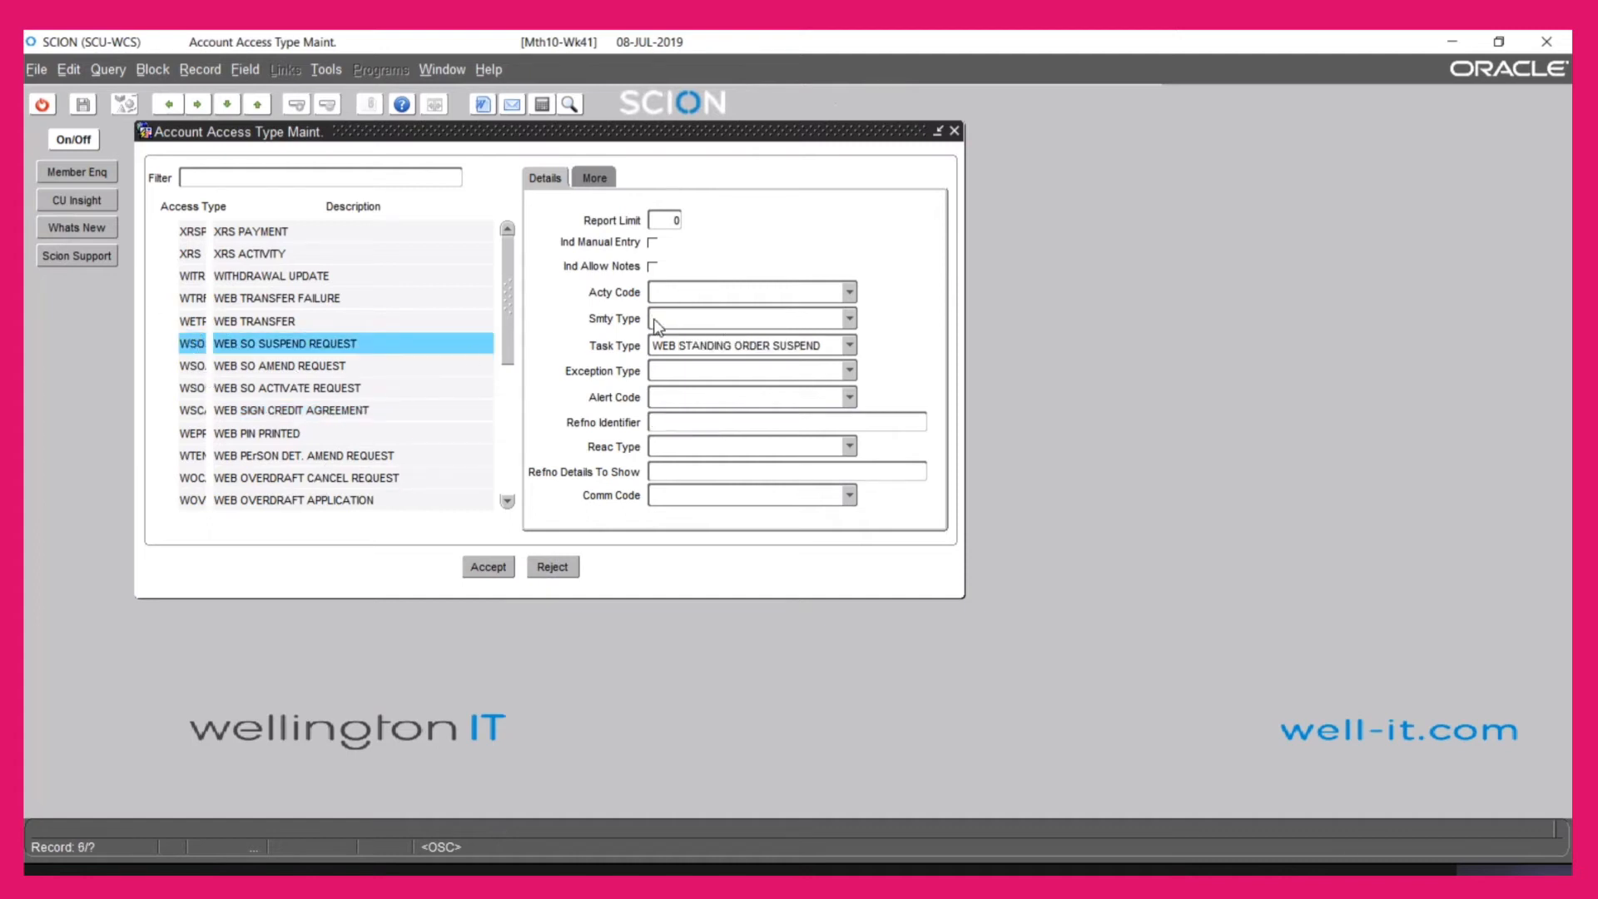
{"action": "left_click", "coordinate": [688, 404]}
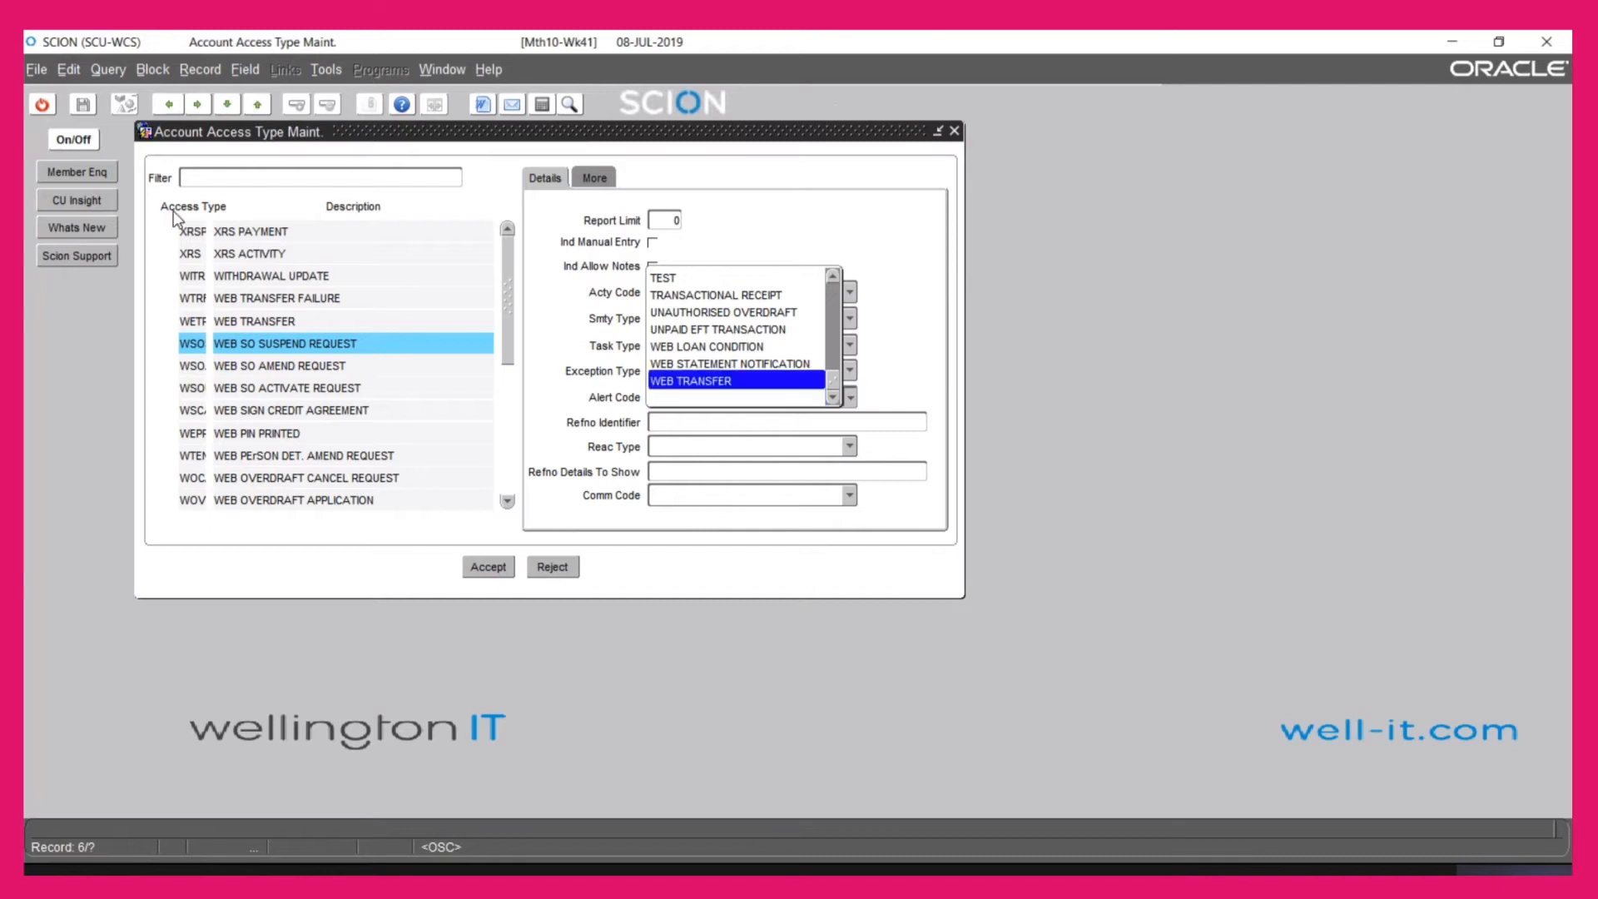
{"action": "left_click", "coordinate": [41, 104]}
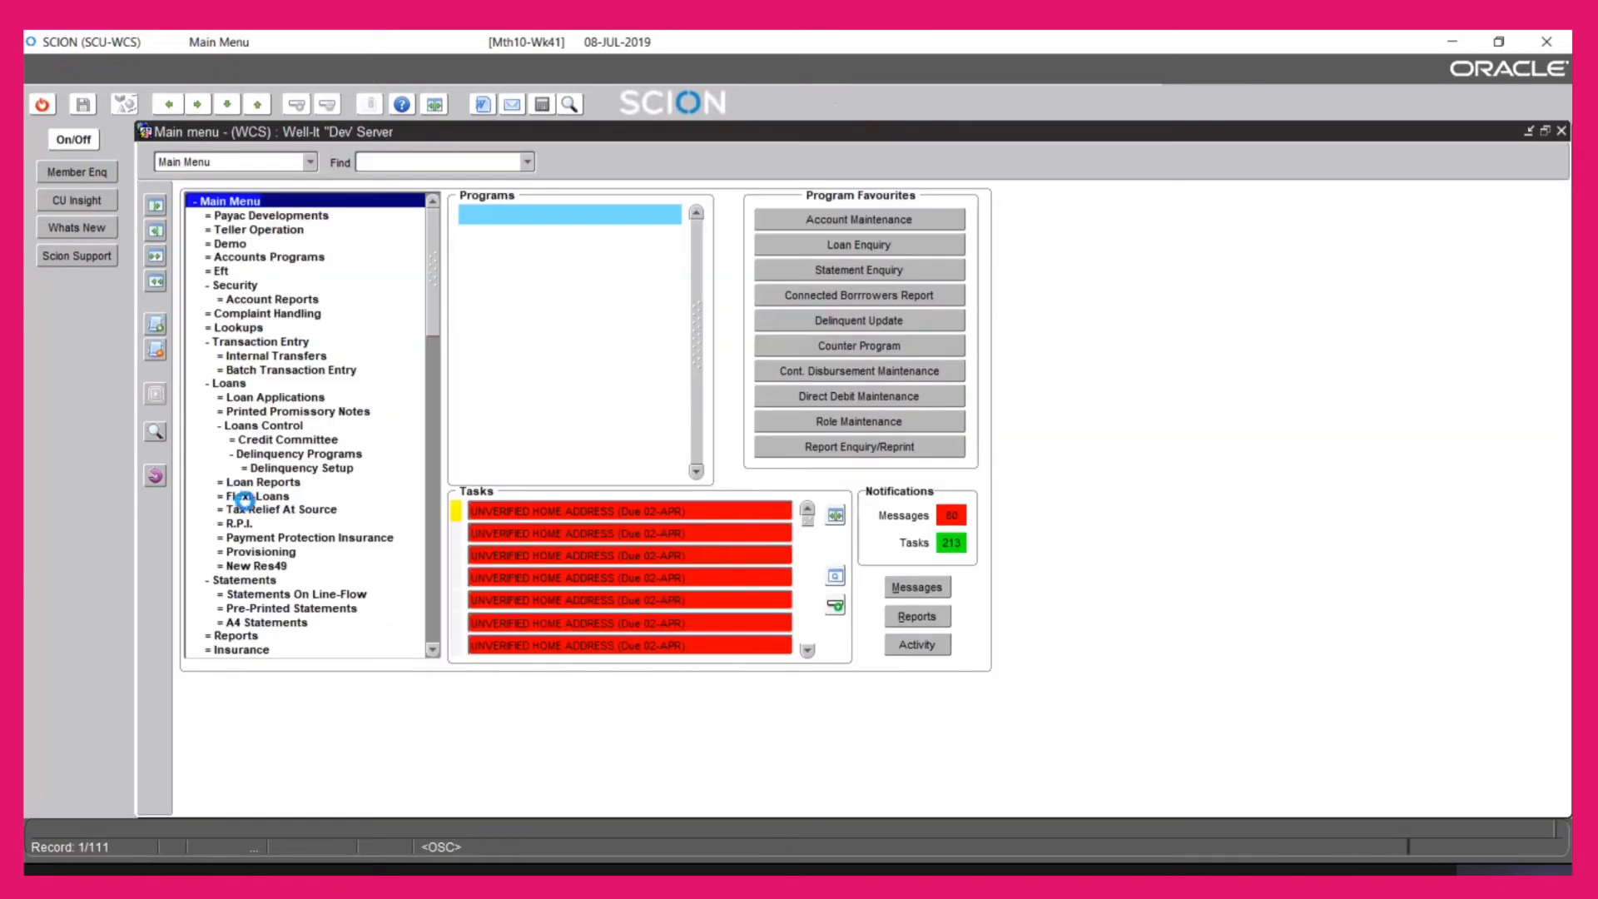
Look up APPMAIN in Program Maintenance, check its Alerts tab, then clear the form
{"action": "left_click", "coordinate": [155, 432]}
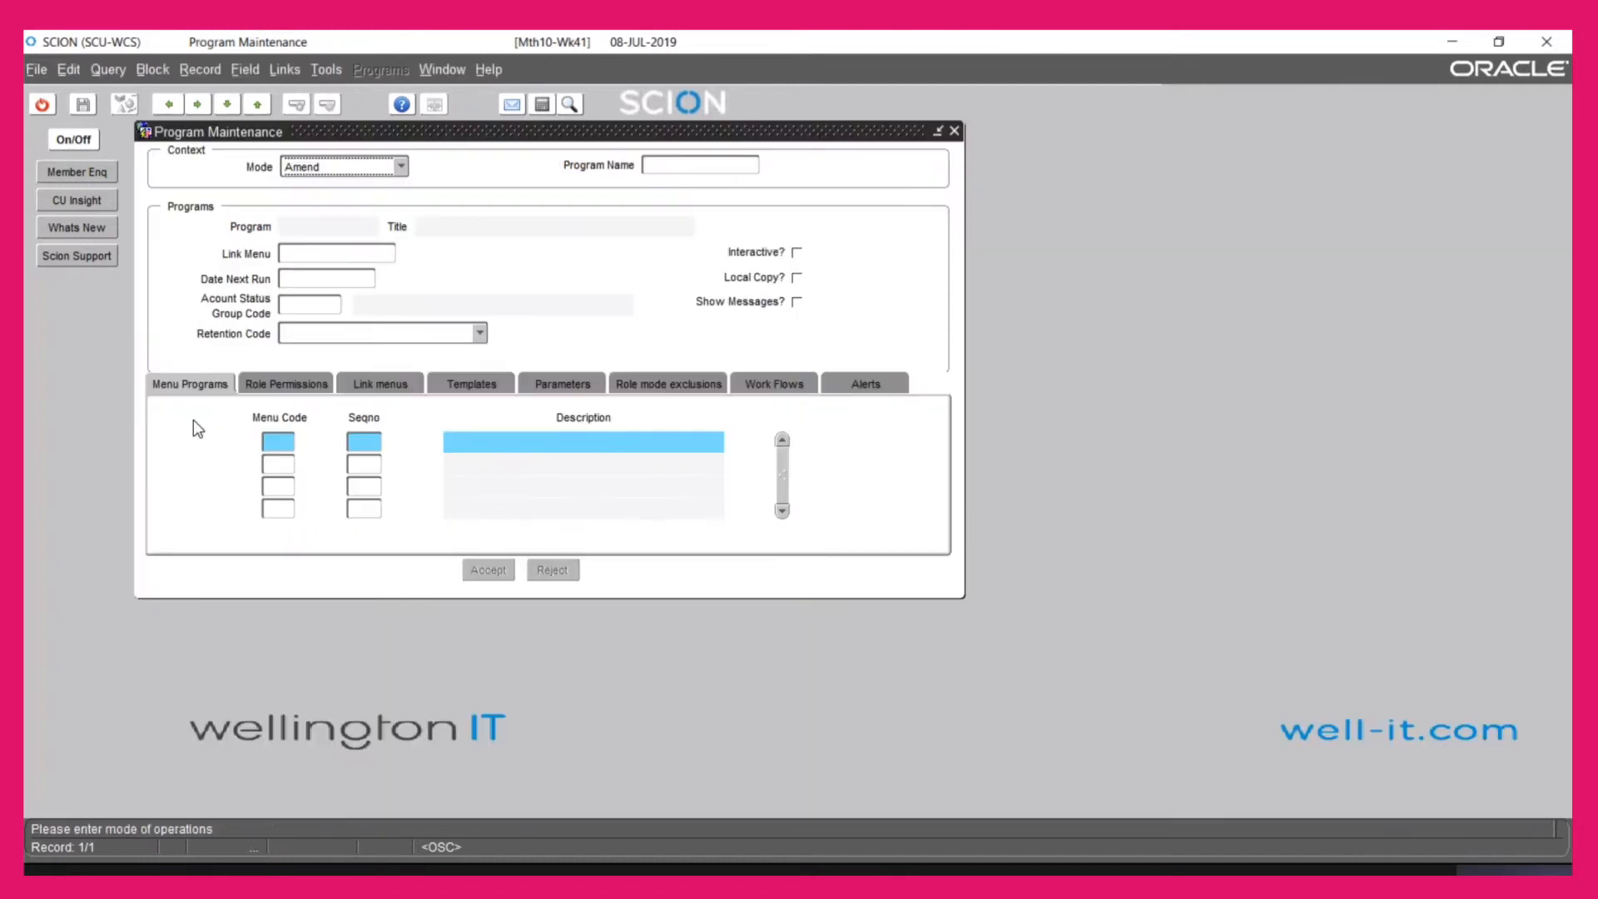
{"action": "key", "text": "Tab"}
{"action": "type", "text": "PP"}
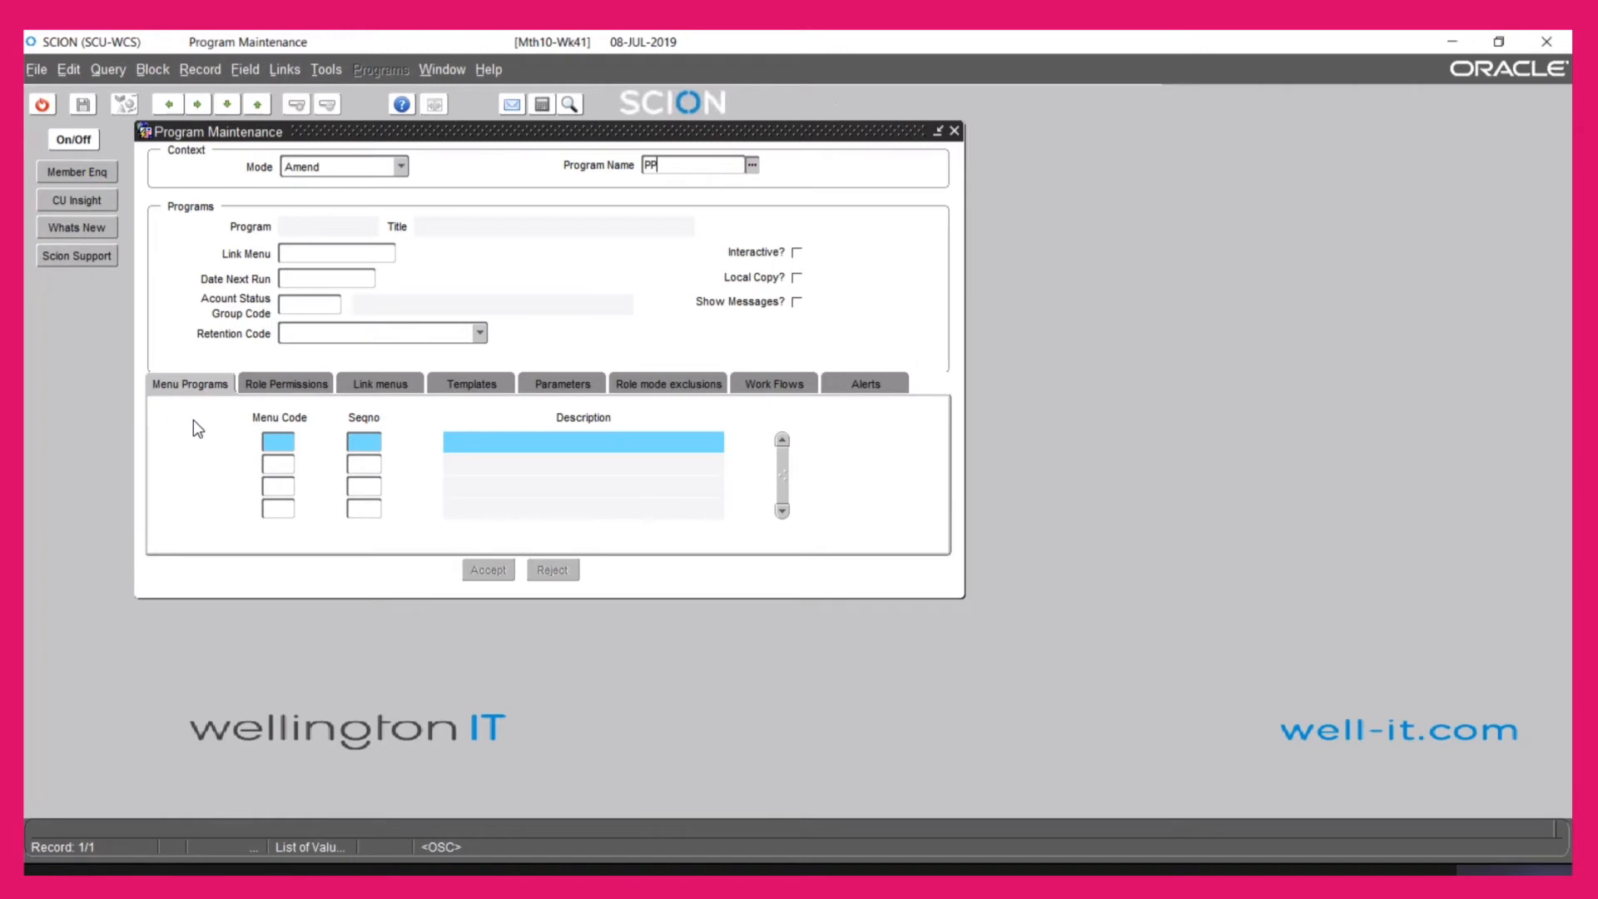
{"action": "type", "text": "MAINAPPMAIN"}
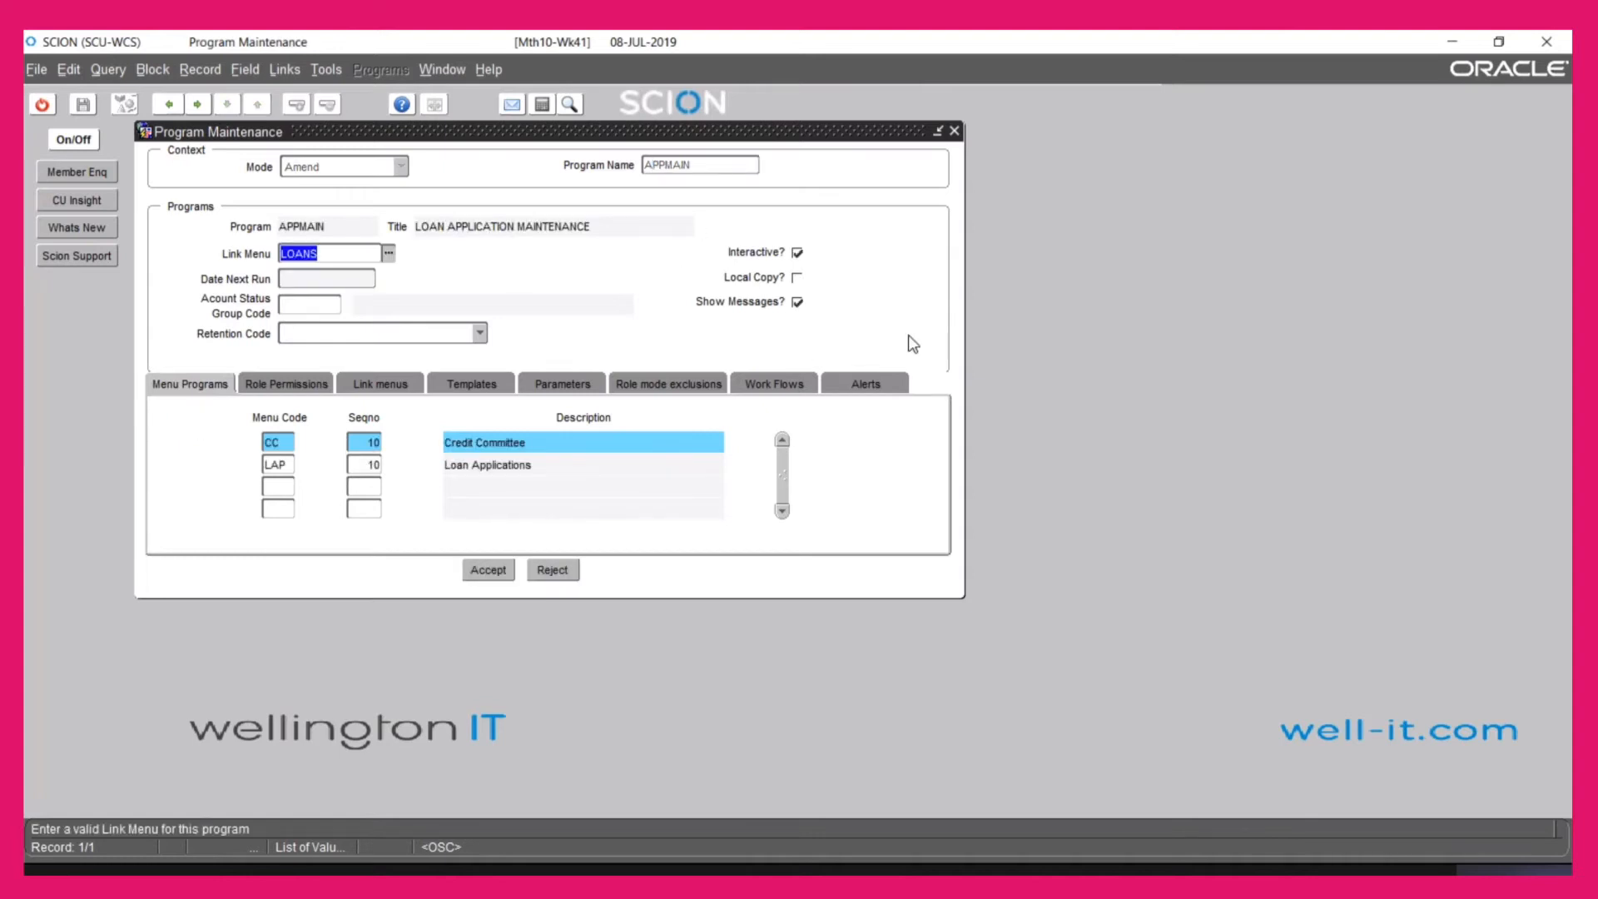
{"action": "left_click", "coordinate": [870, 386]}
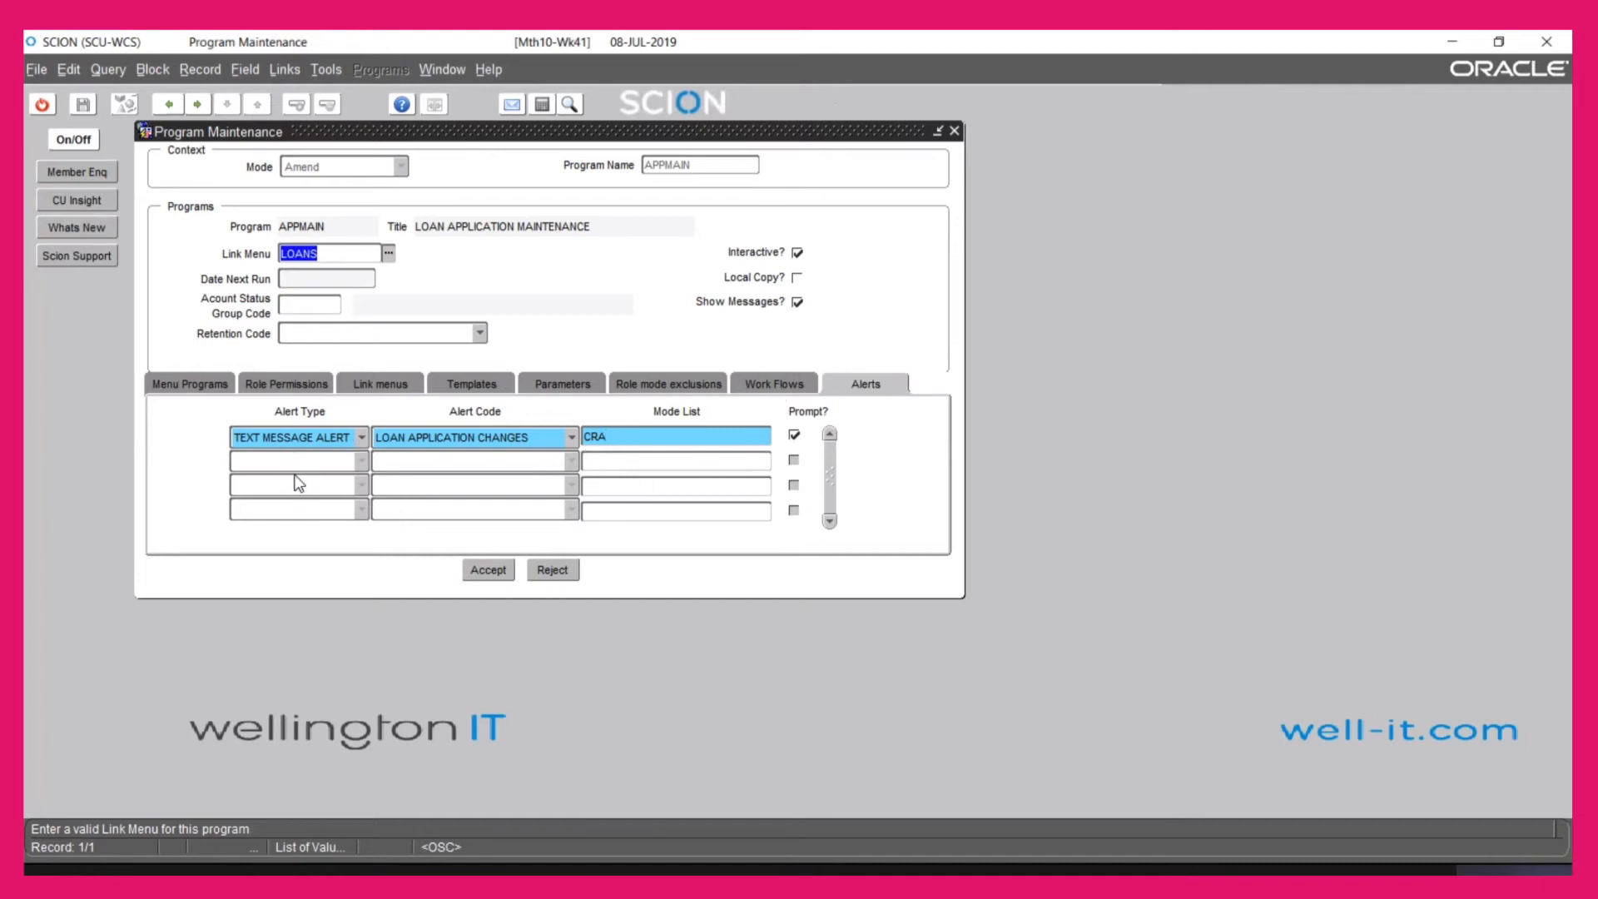
{"action": "left_click", "coordinate": [552, 571]}
Load DBCANEW in Program Maintenance to review its debit card alerts, then exit
{"action": "type", "text": "DB"}
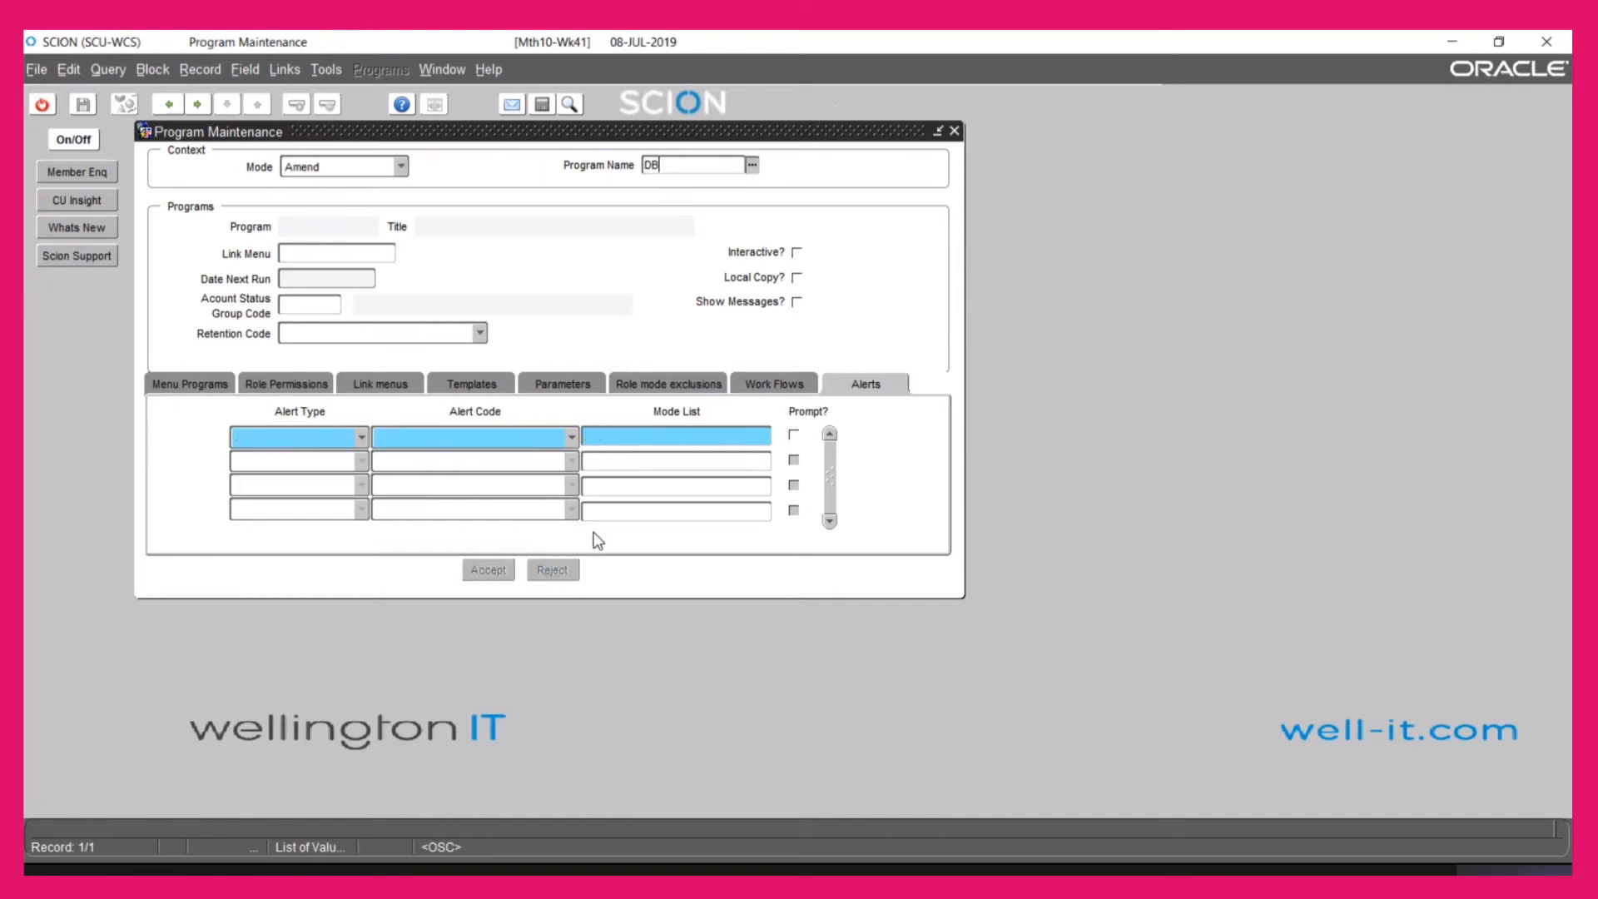
{"action": "type", "text": "CANEW"}
{"action": "key", "text": "Return"}
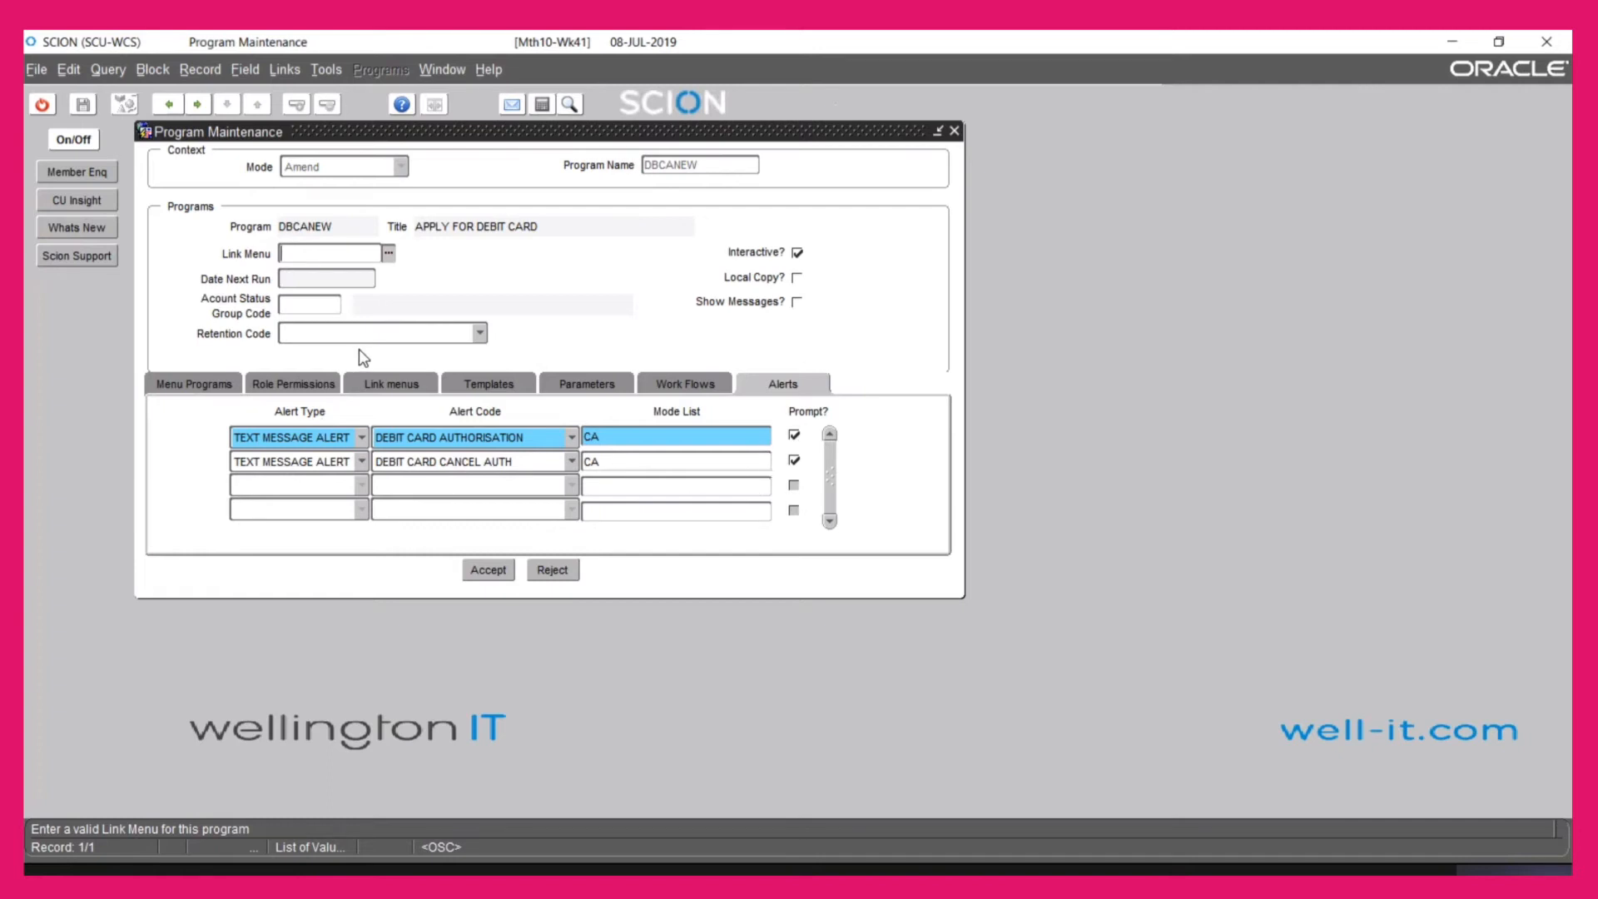
{"action": "left_click", "coordinate": [41, 104]}
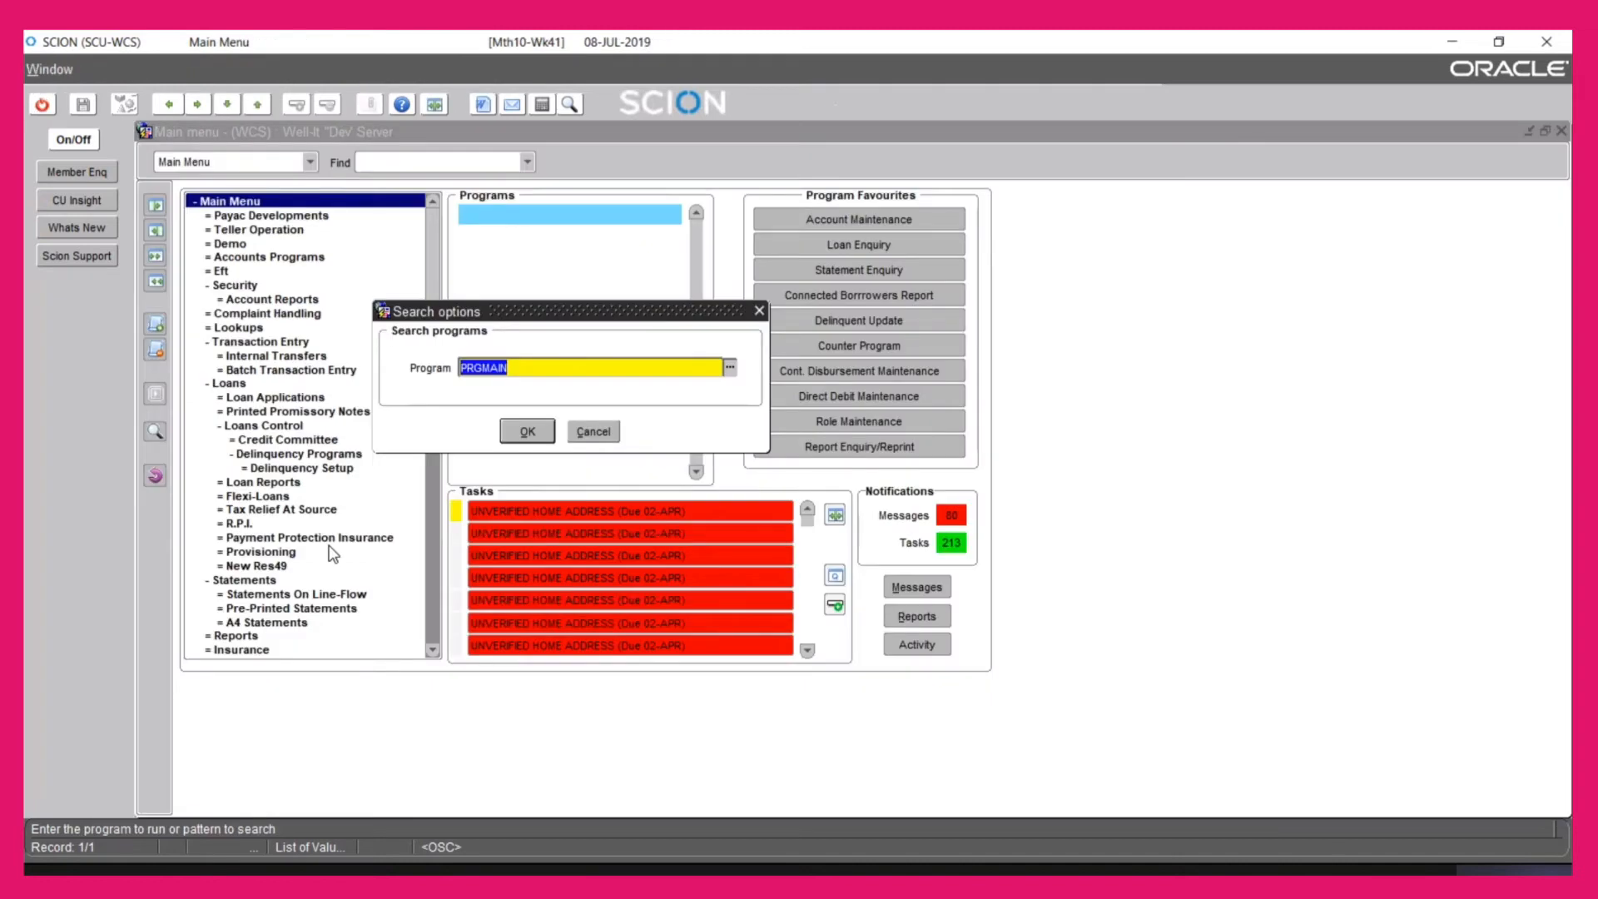
Run ALERMAIN and load the alert details for the member's account number
{"action": "type", "text": "ALERMAIN"}
{"action": "key", "text": "Return"}
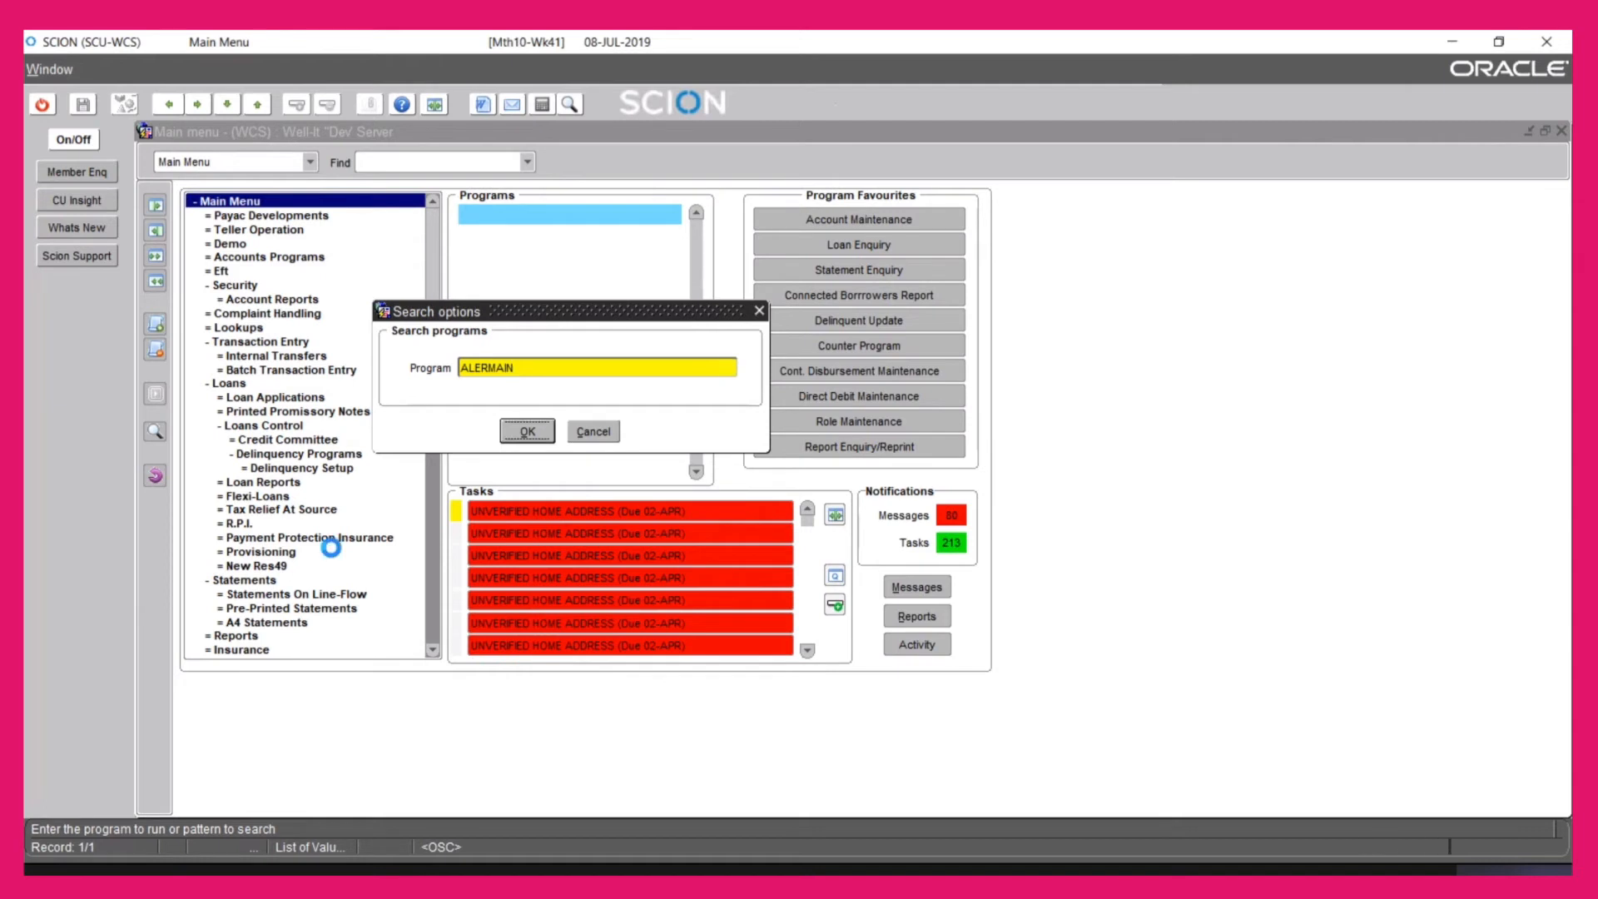
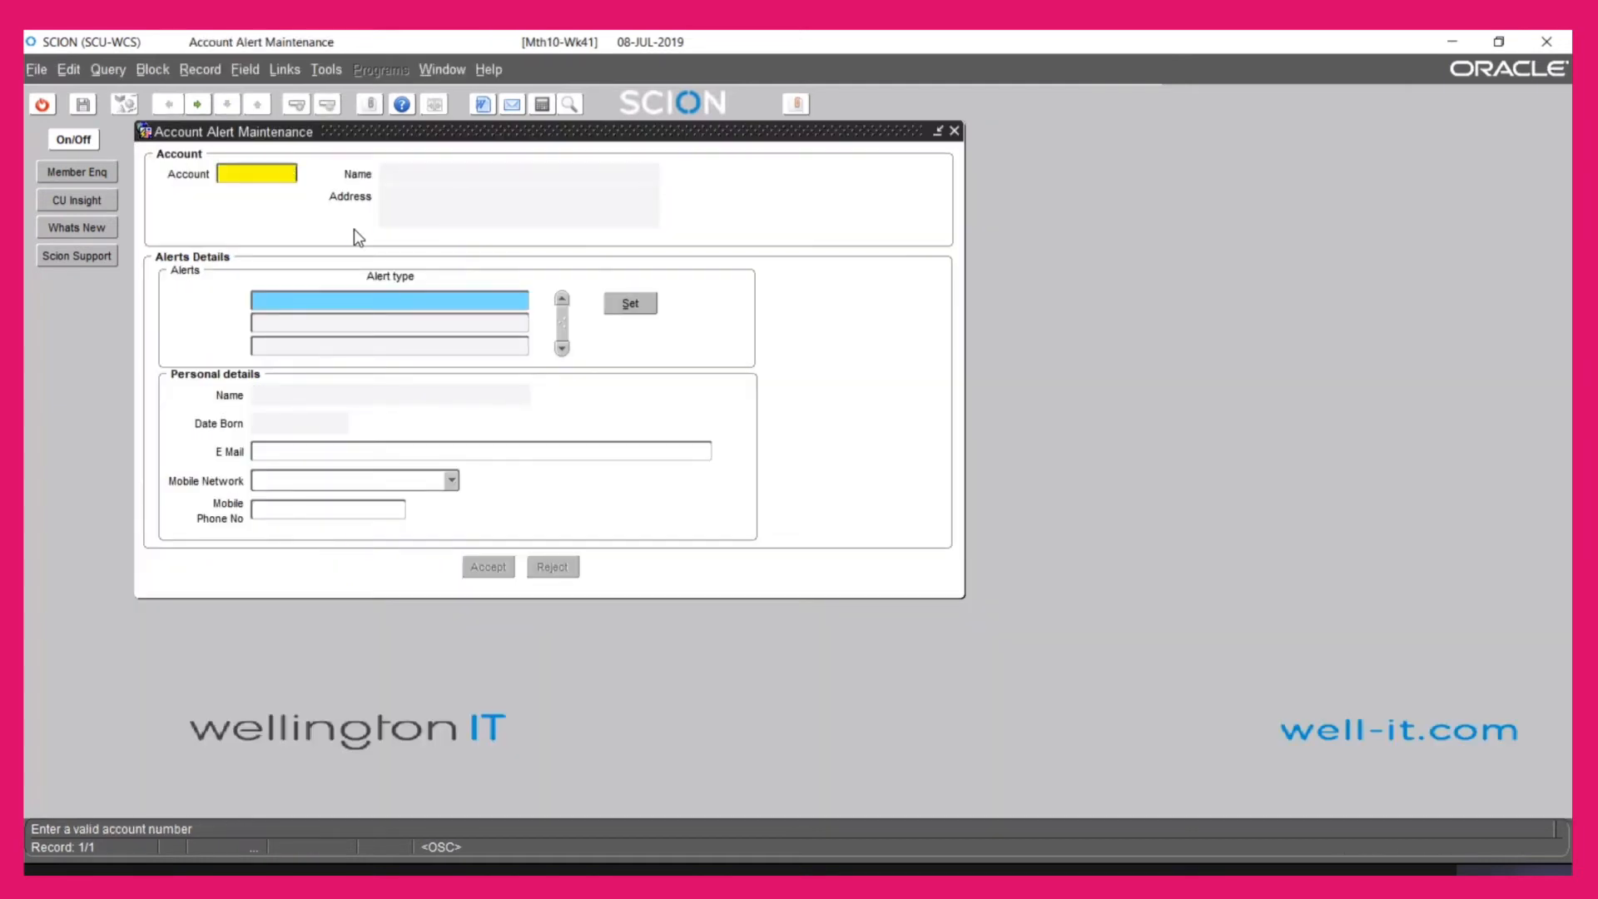
{"action": "key", "text": "Return"}
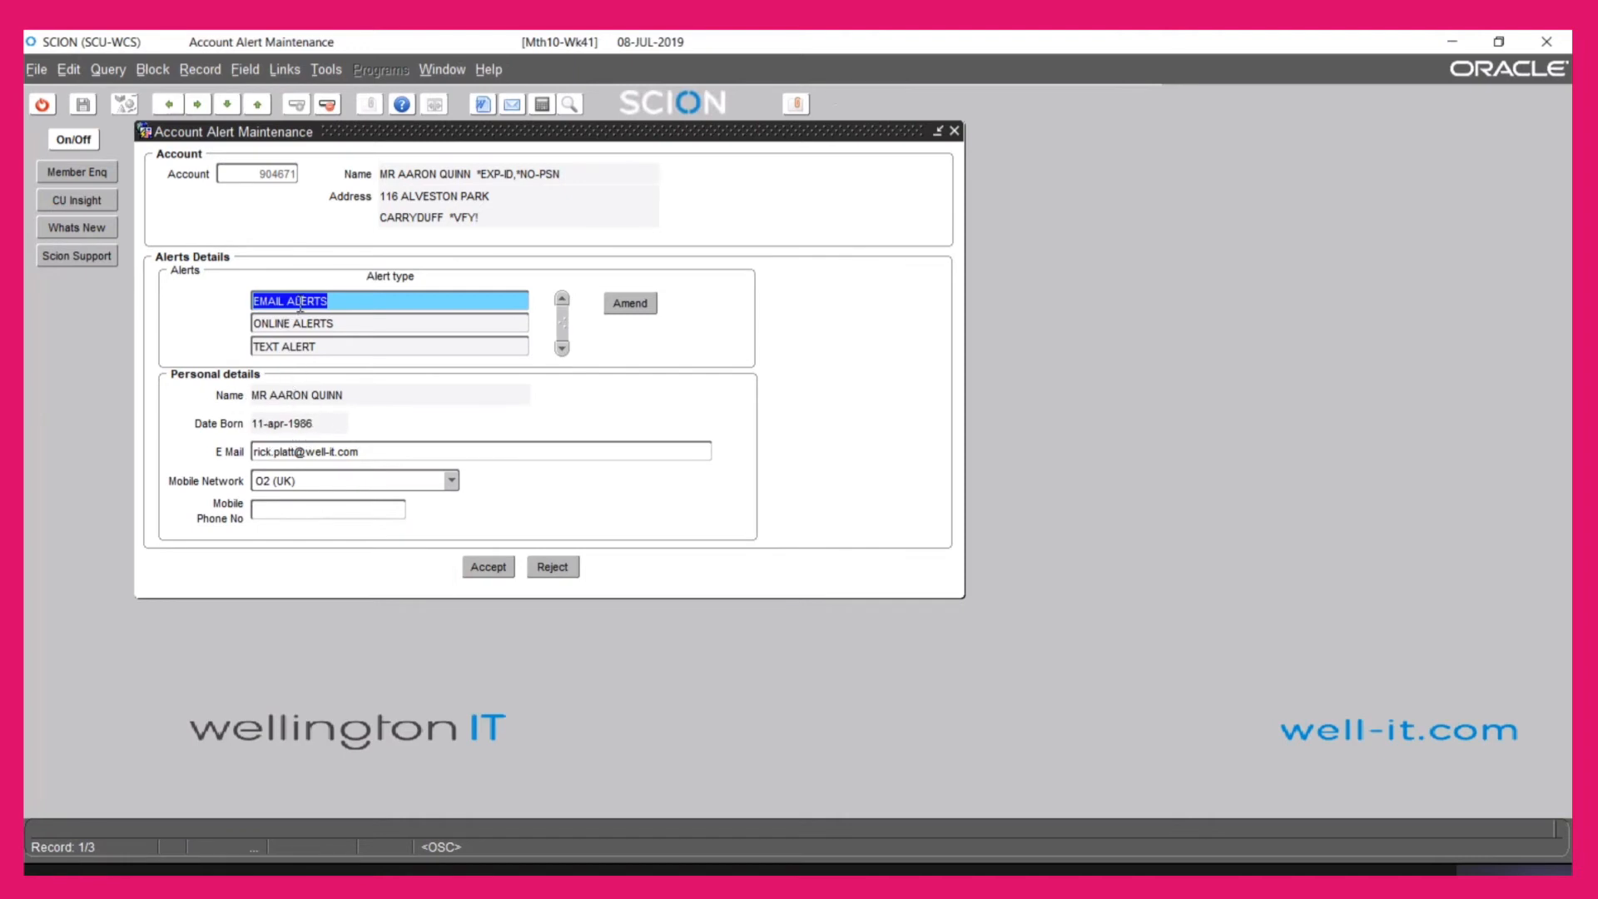
Amend the account's email alert and show its SHARES statement settings
{"action": "left_click", "coordinate": [623, 303]}
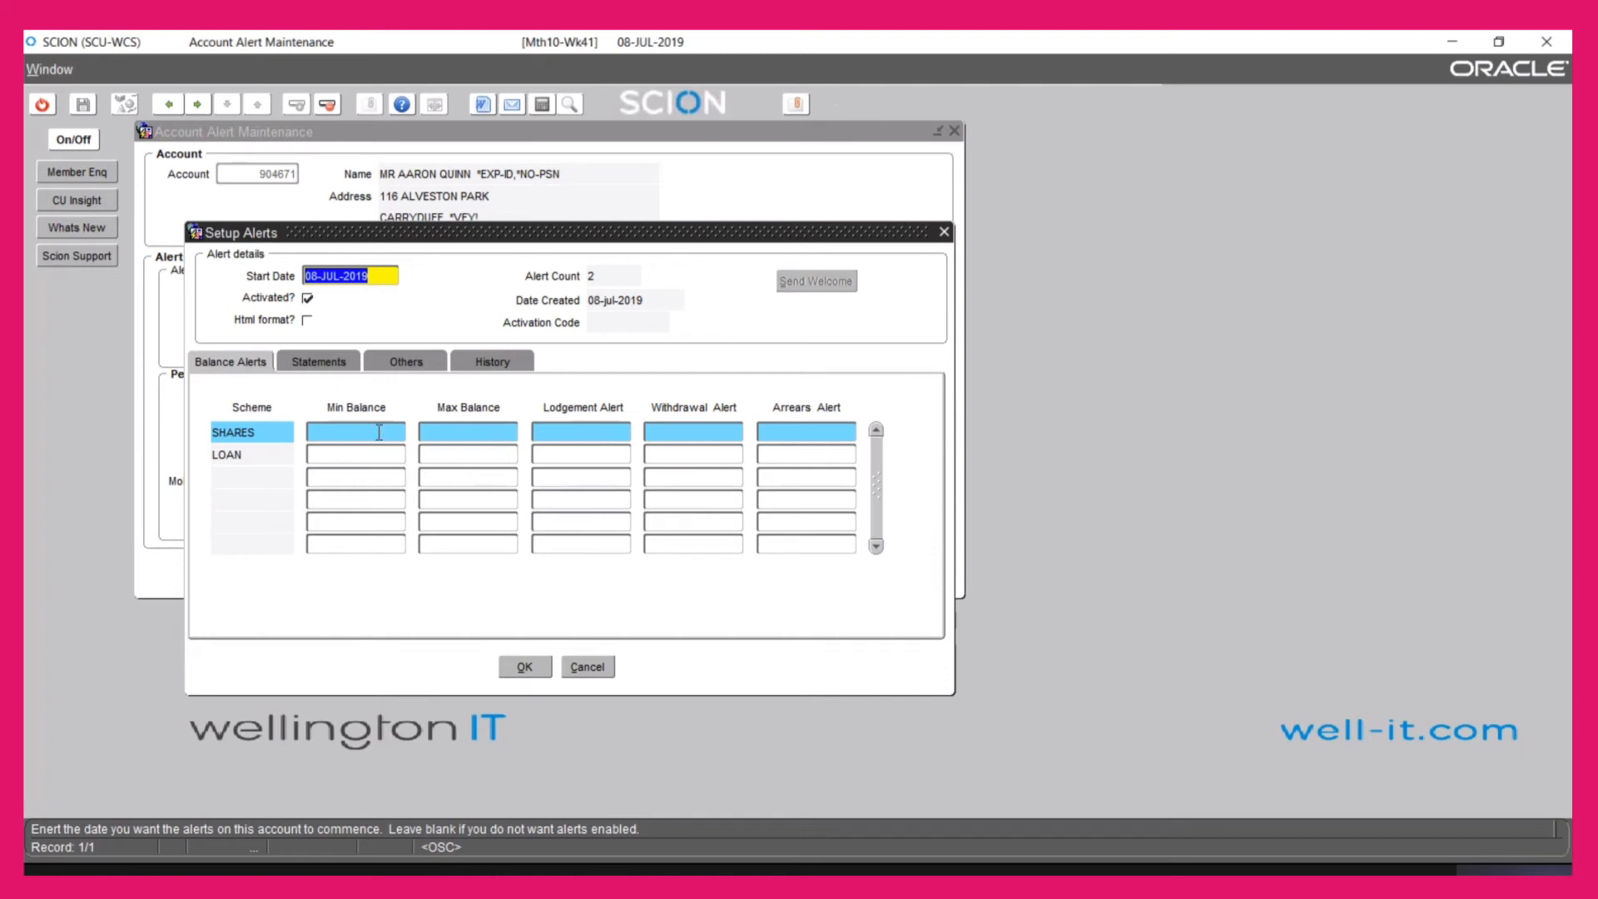
{"action": "left_click", "coordinate": [320, 366]}
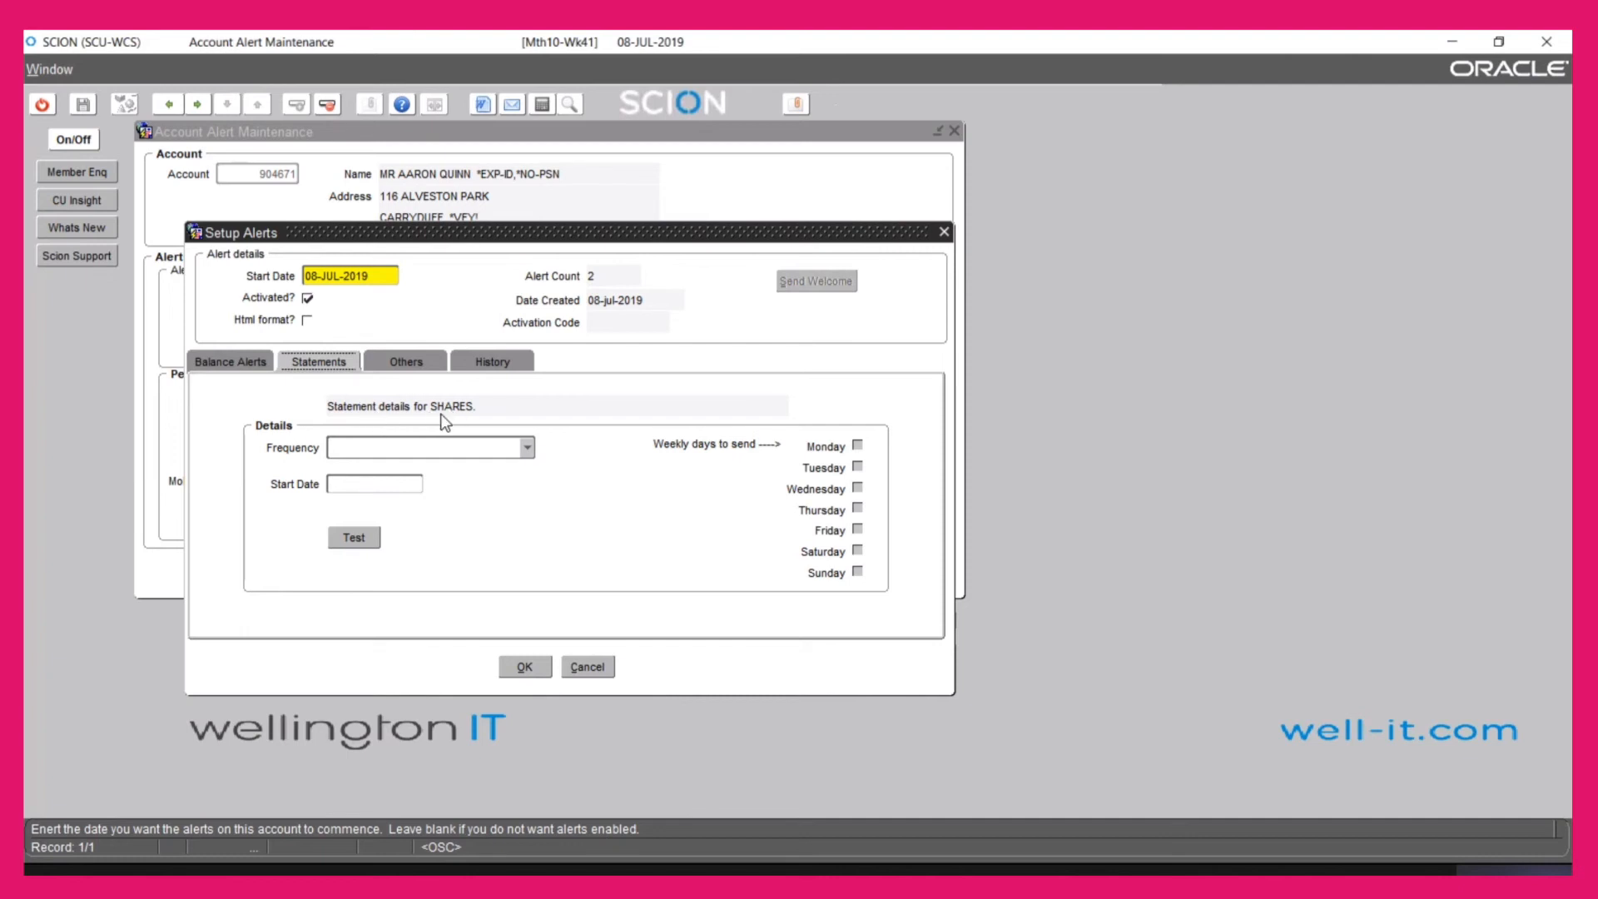
Set the SHARES statement to WEEKLY on Tuesday, then show the Others alert list
{"action": "left_click", "coordinate": [527, 448]}
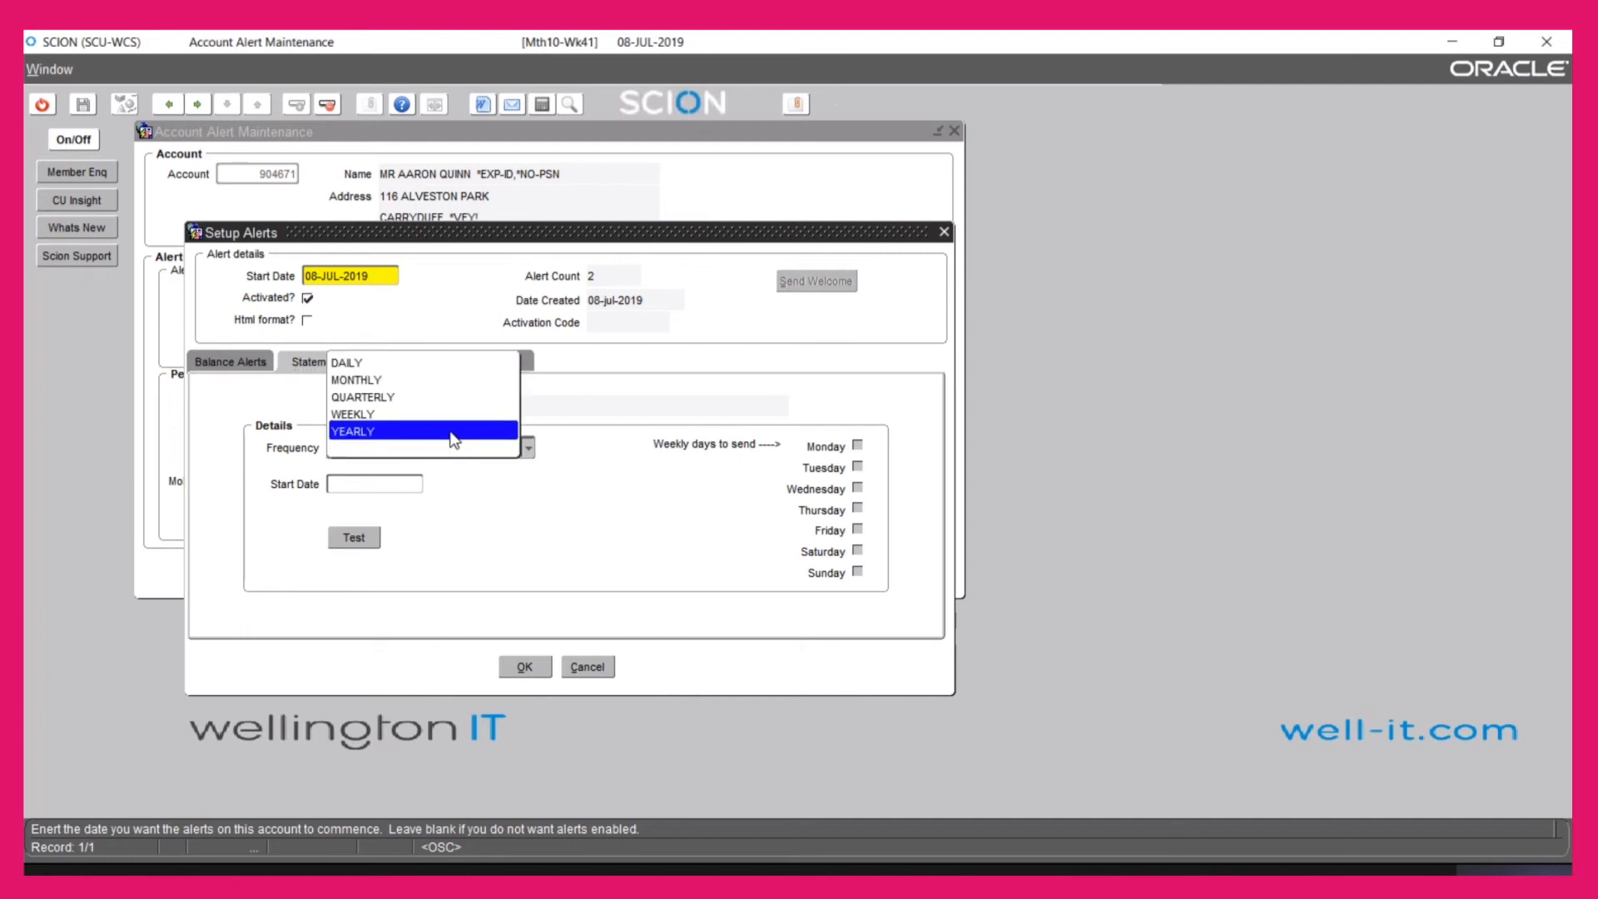
{"action": "left_click", "coordinate": [385, 414]}
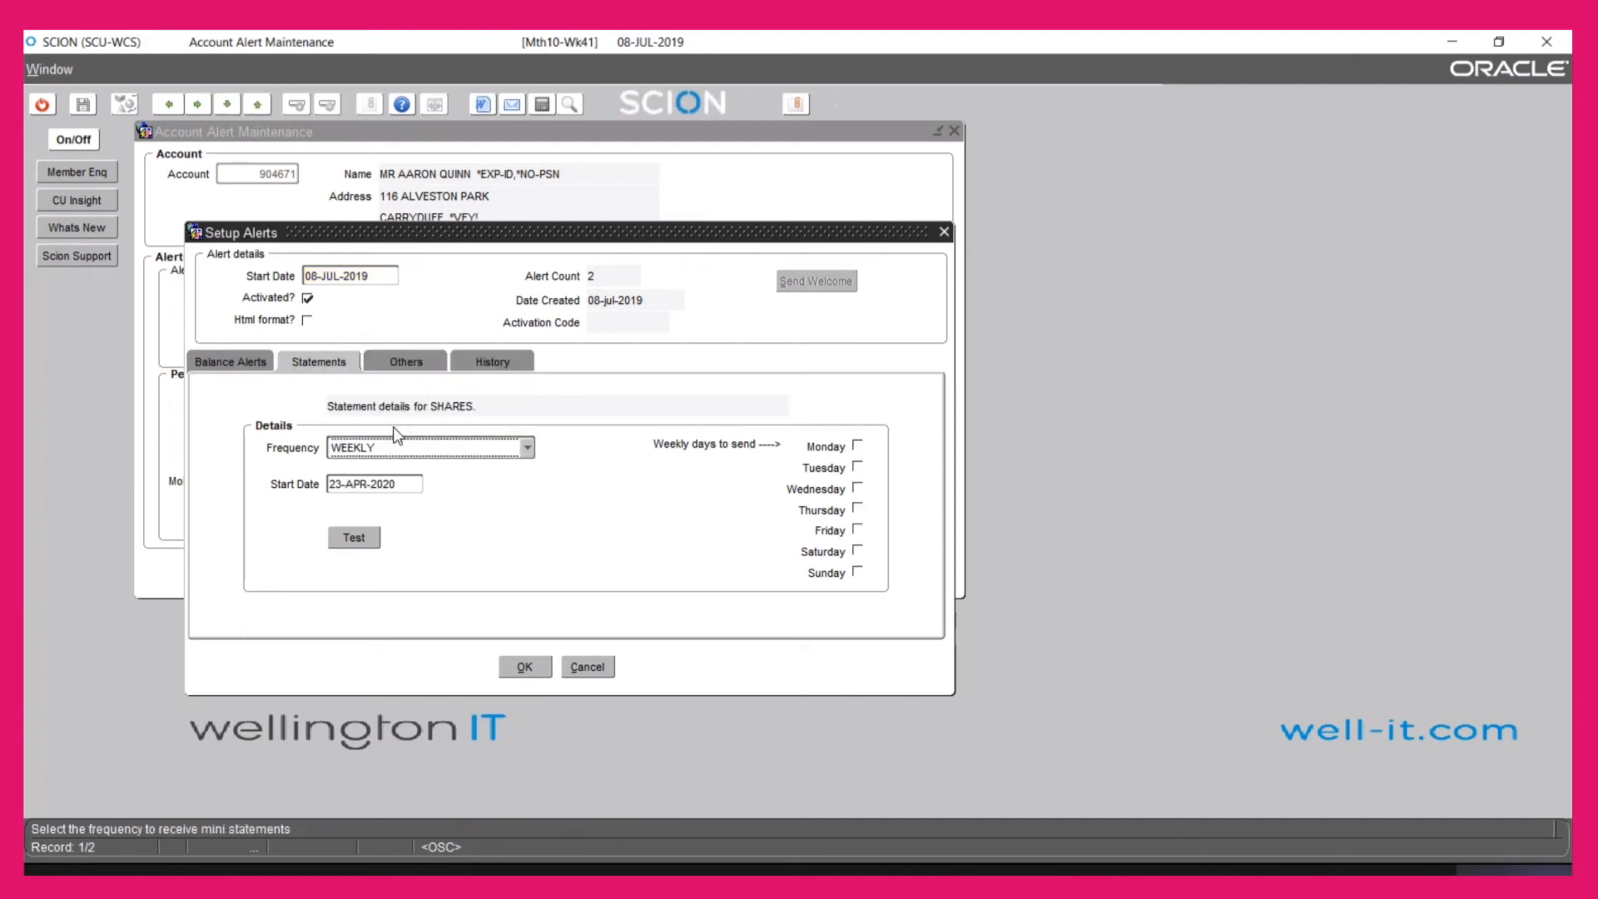
{"action": "left_click", "coordinate": [858, 467]}
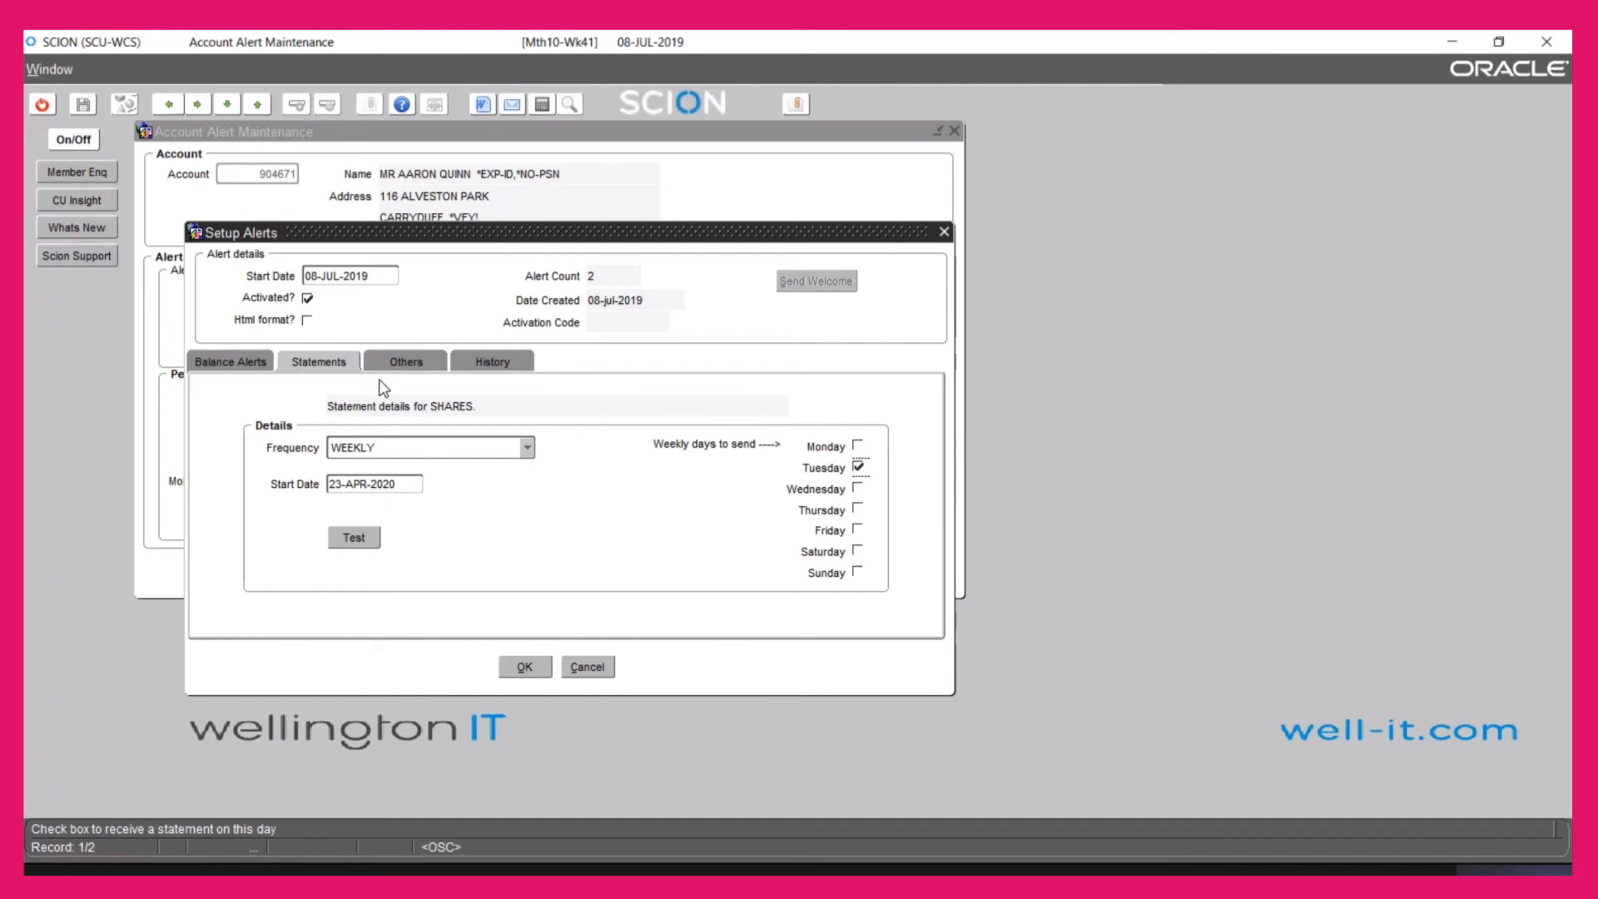
{"action": "left_click", "coordinate": [407, 363]}
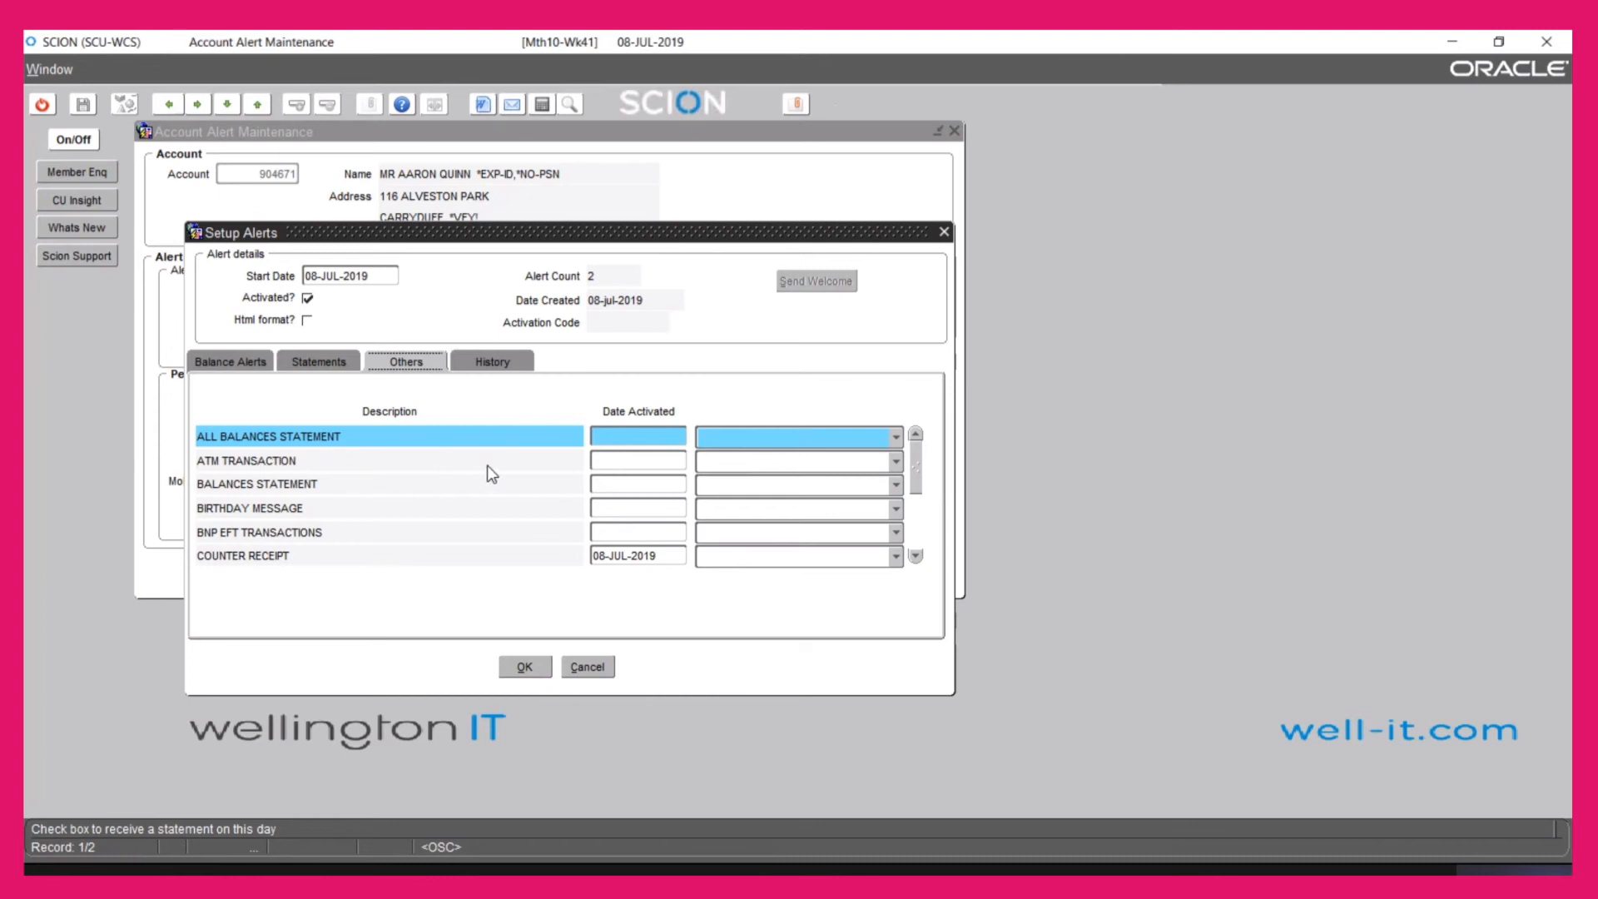
Activate ATM TRANSACTION from 08-JUL-2019, then move through BALANCES STATEMENT and BNP EFT TRANSACTIONS
{"action": "left_click", "coordinate": [615, 460]}
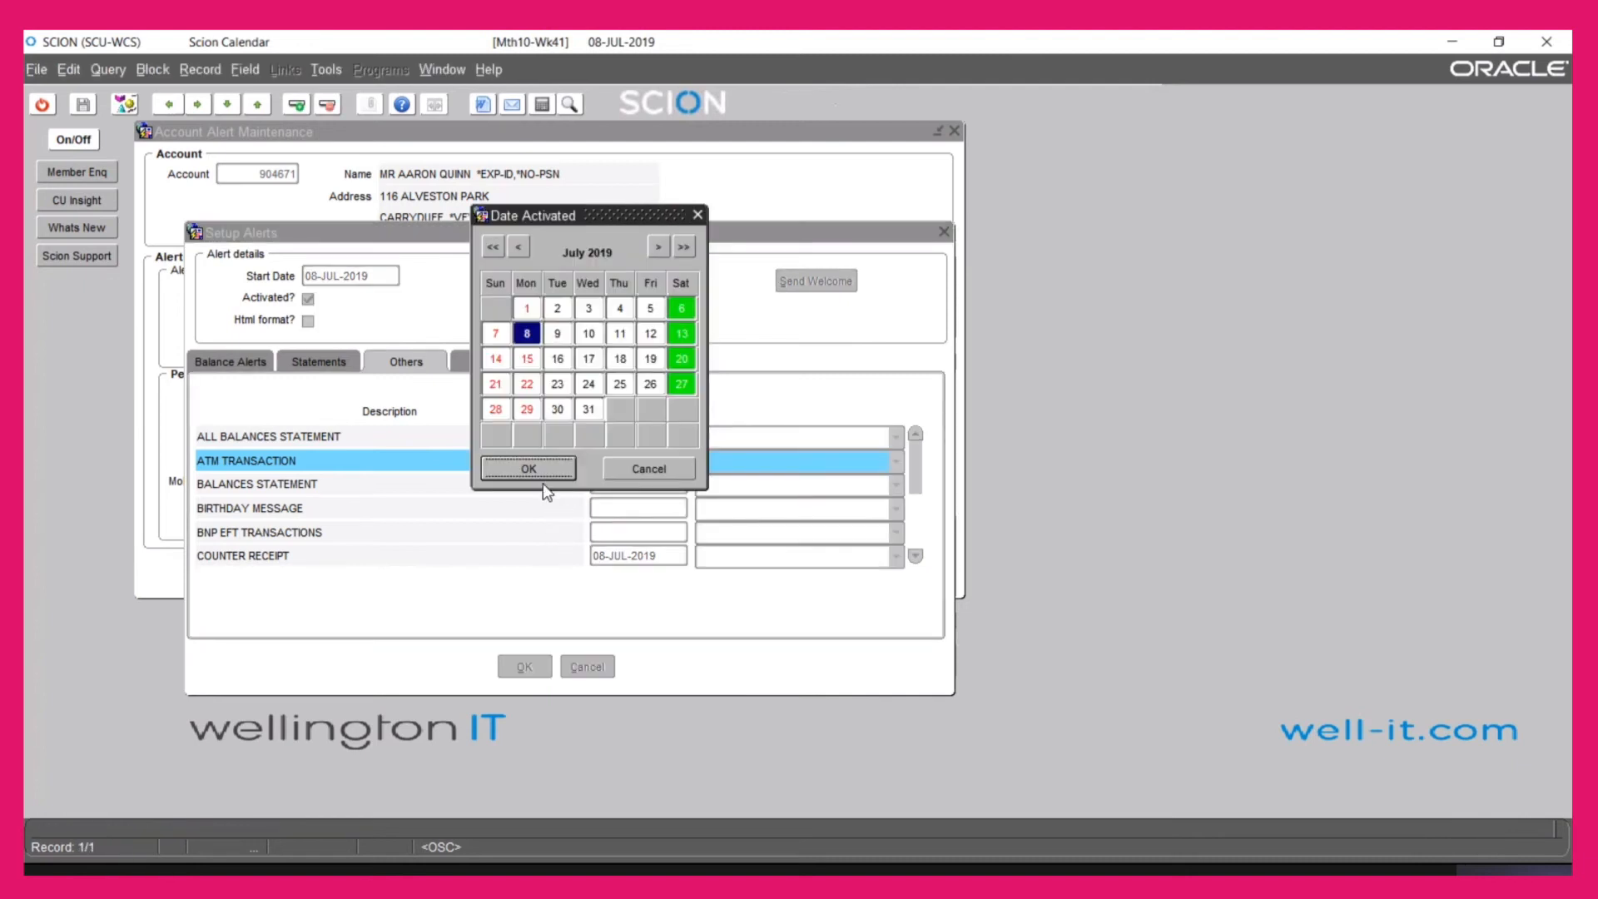
{"action": "left_click", "coordinate": [530, 469]}
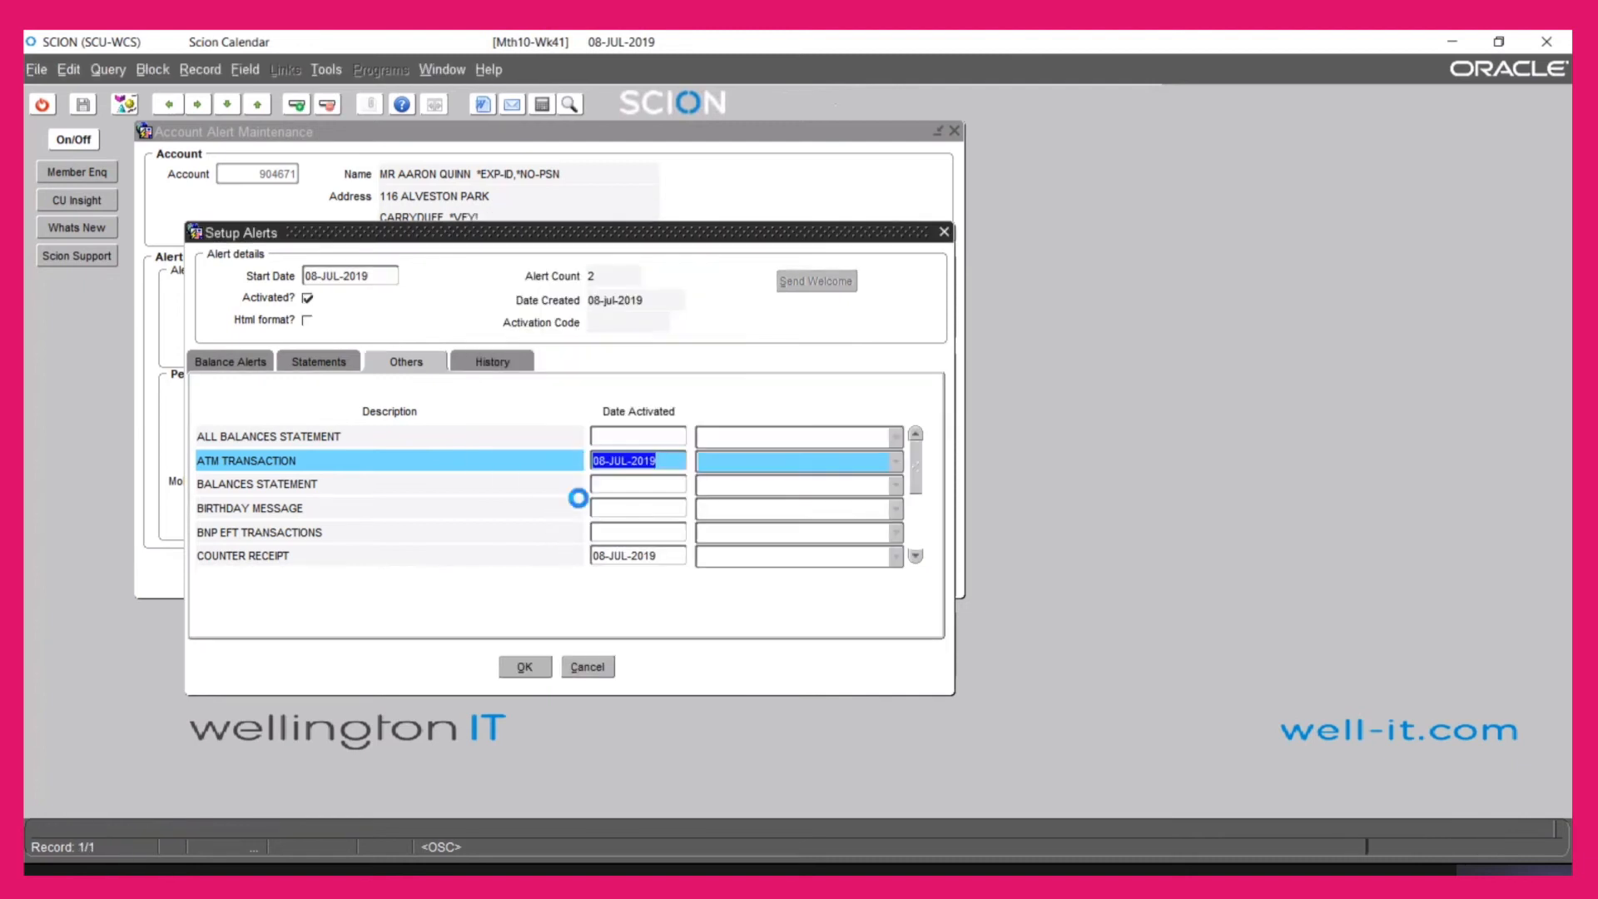
{"action": "left_click", "coordinate": [623, 488]}
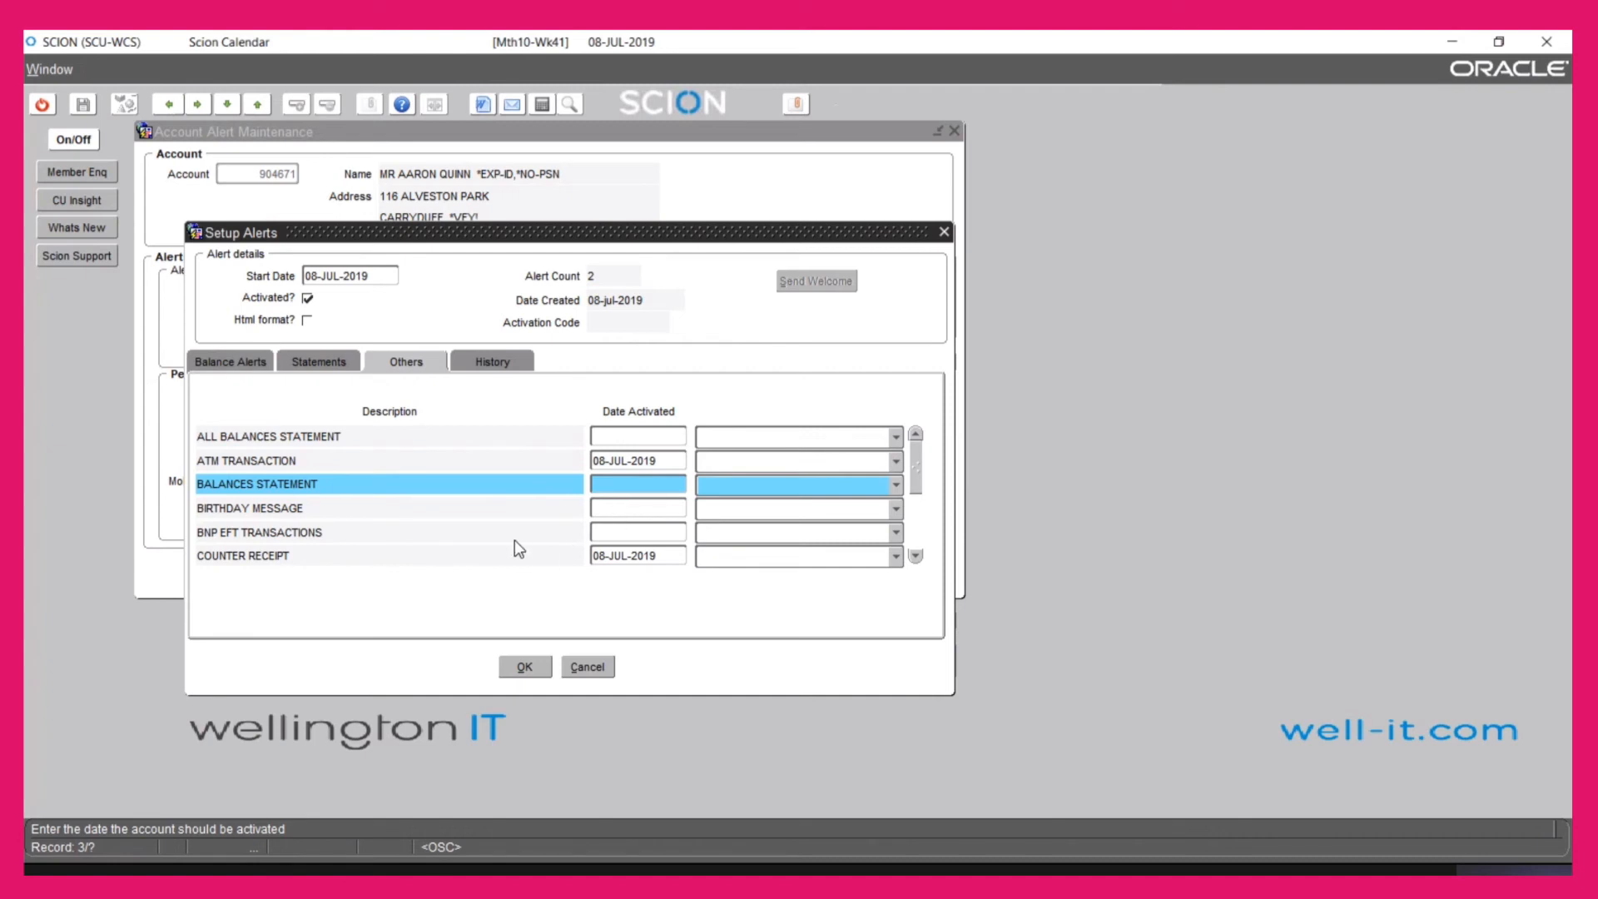
{"action": "left_click", "coordinate": [622, 533]}
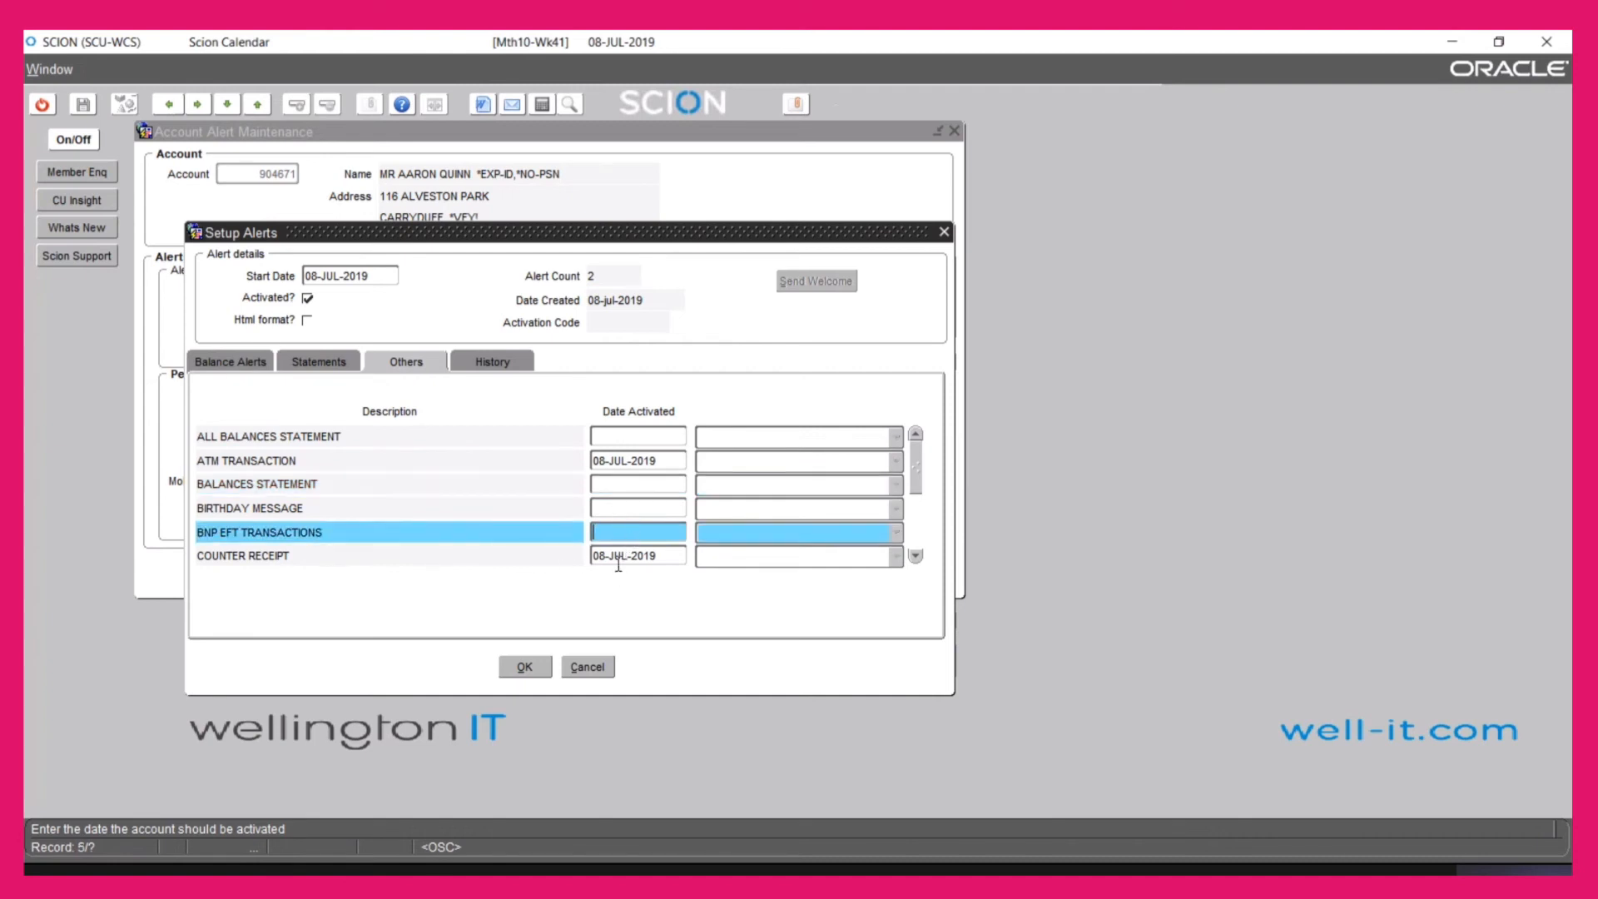
{"action": "key", "text": "Down"}
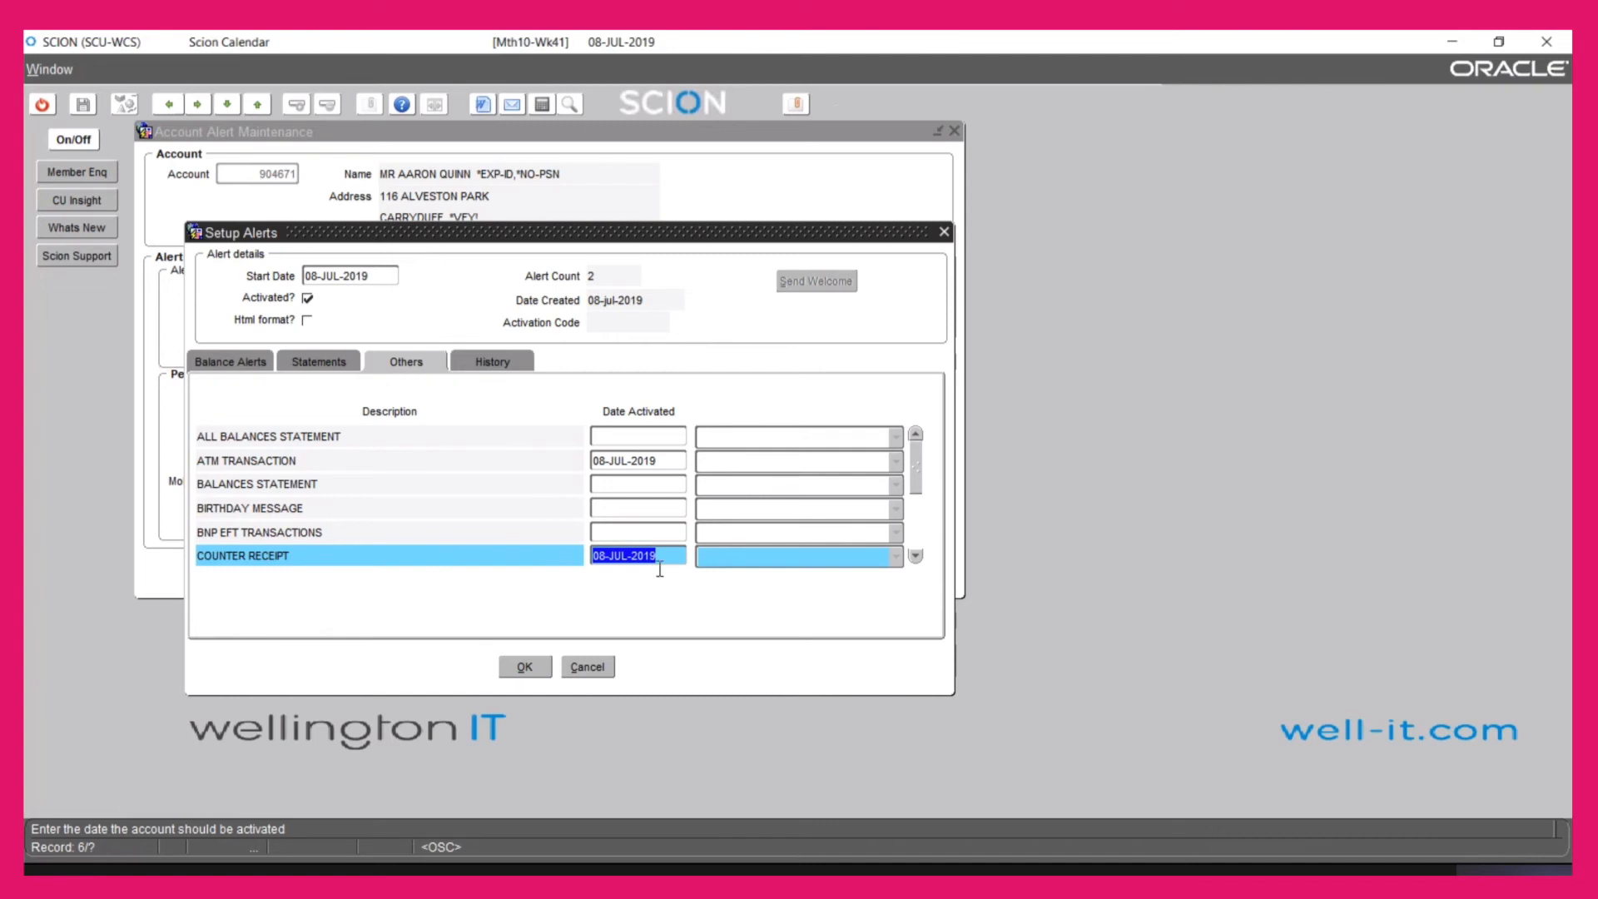
{"action": "key", "text": "Down"}
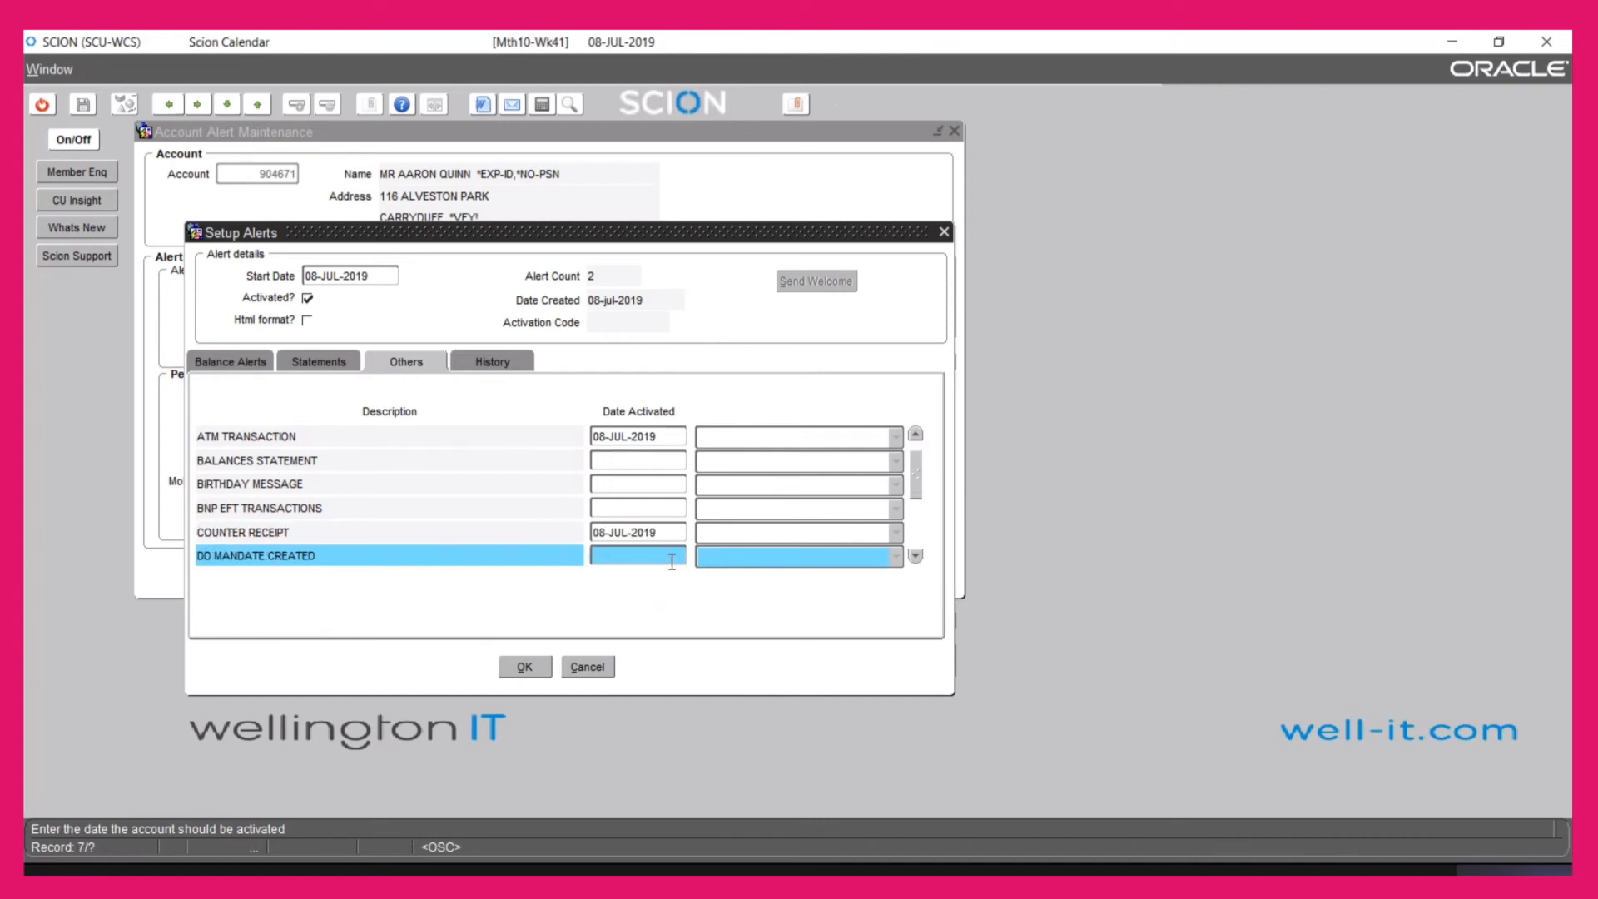
{"action": "key", "text": "Down"}
{"action": "key", "text": "Down"}
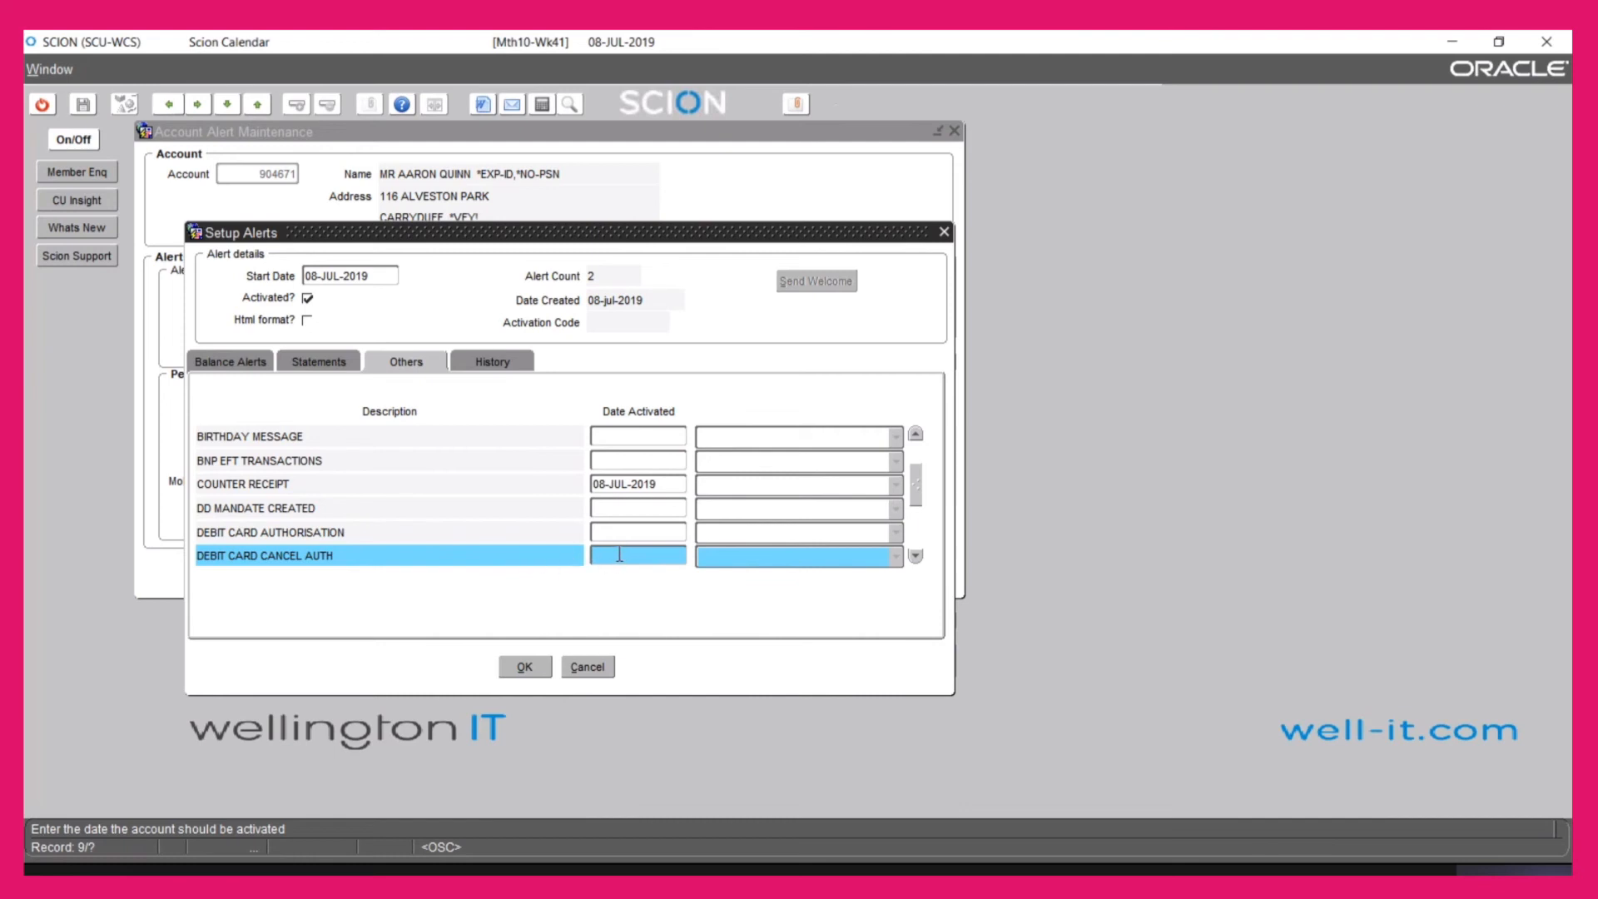
{"action": "key", "text": "Down"}
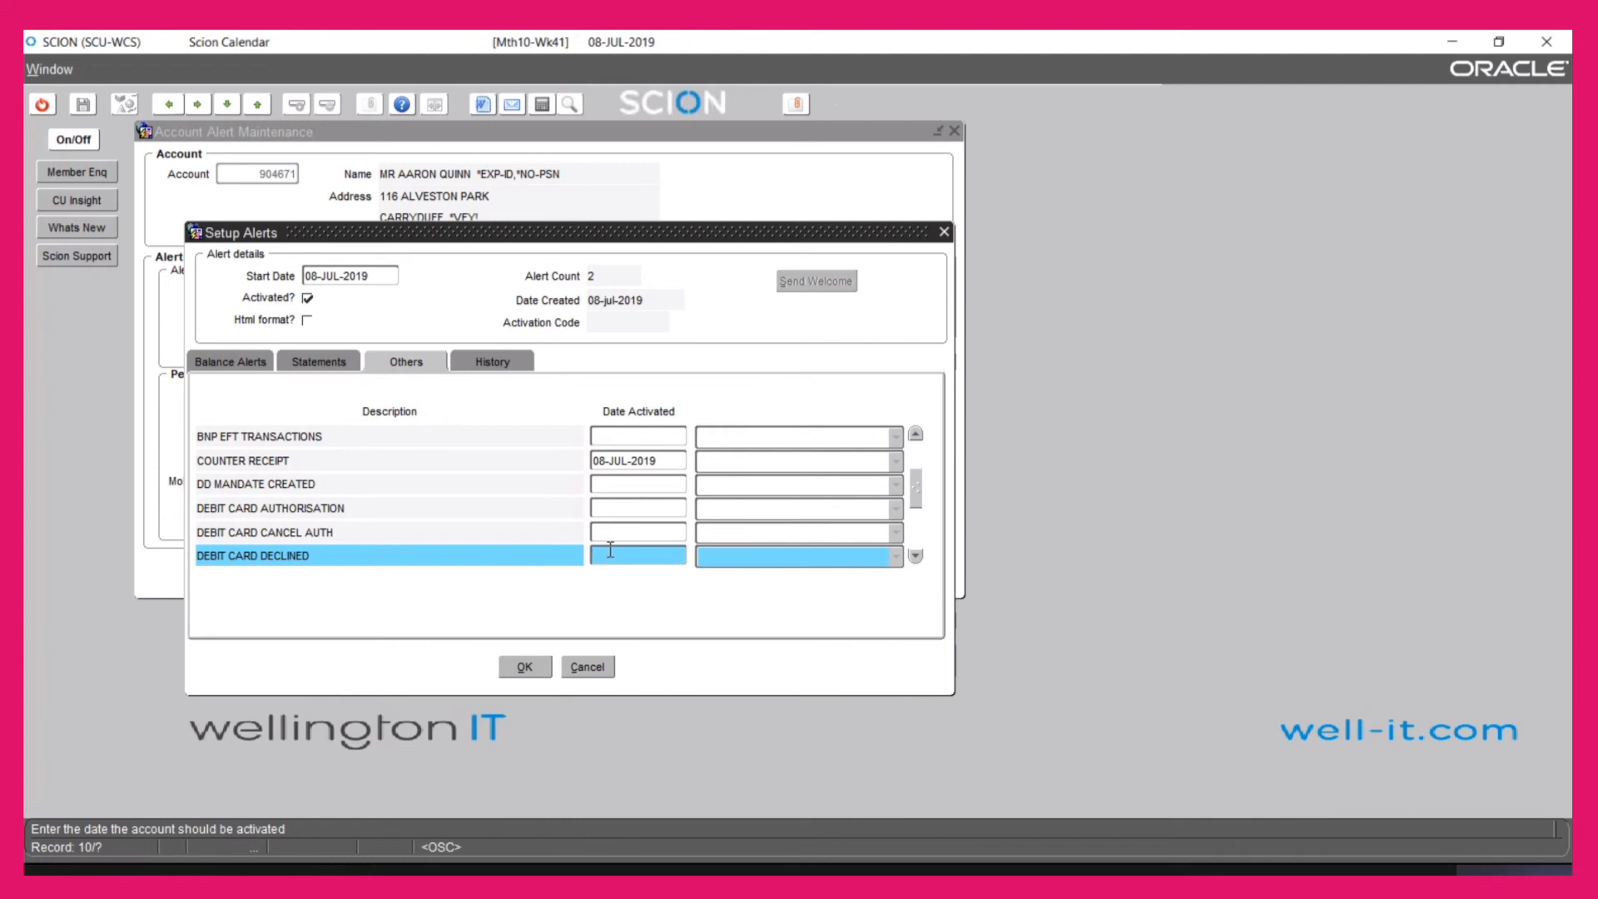
{"action": "key", "text": "Down"}
{"action": "key", "text": "Down"}
{"action": "key", "text": "Down"}
{"action": "key", "text": "Down"}
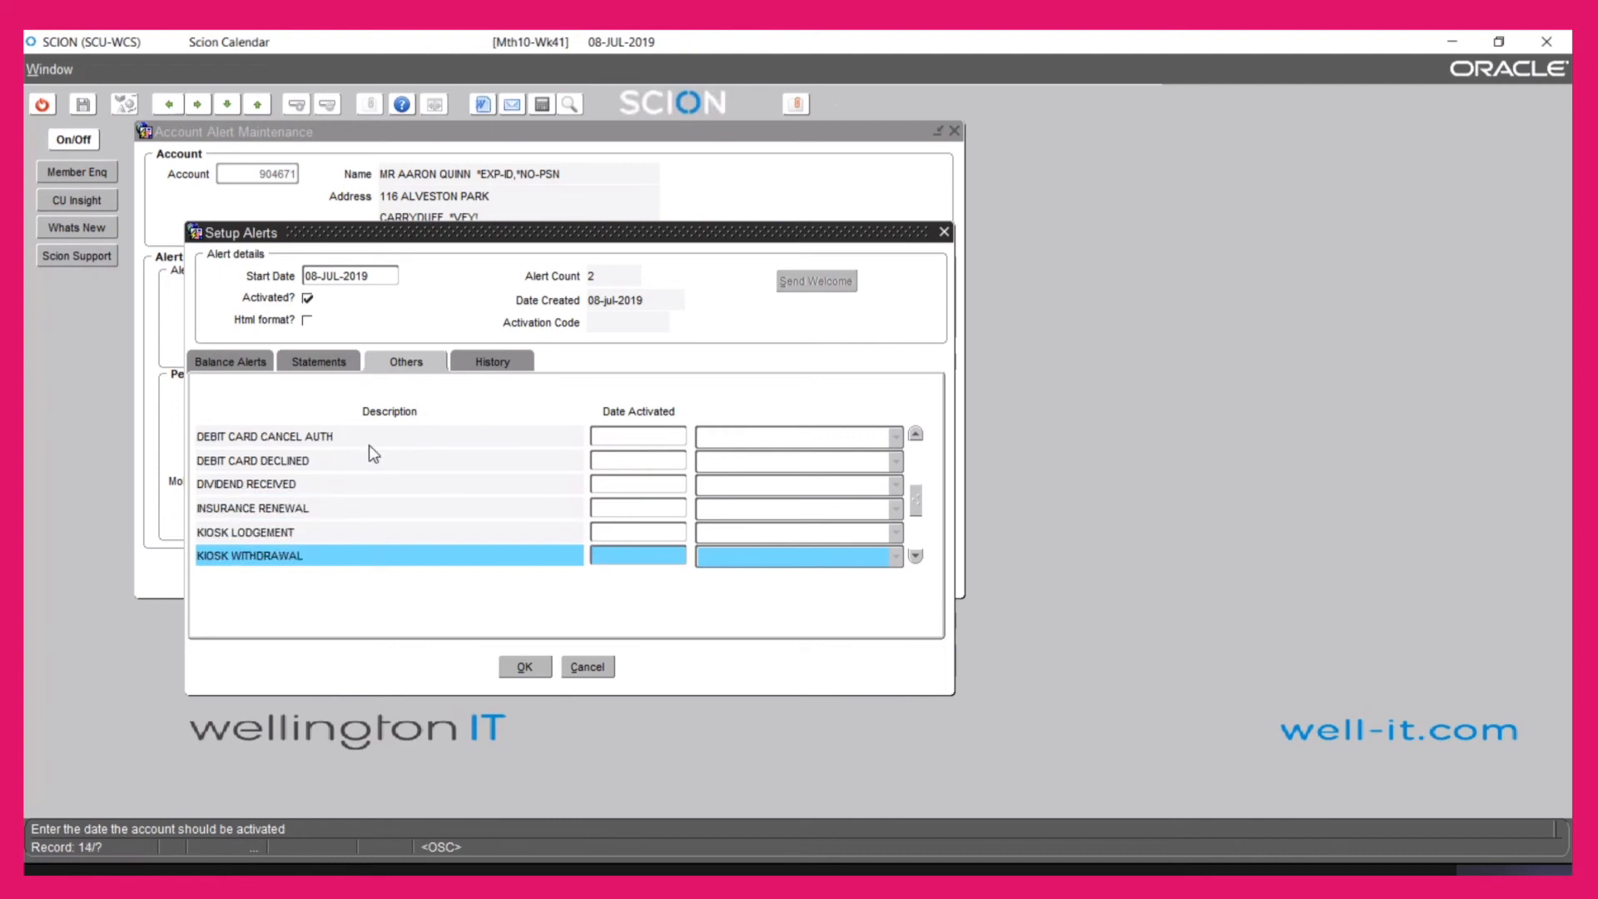
{"action": "key", "text": "Down"}
{"action": "key", "text": "Down"}
{"action": "key", "text": "Down"}
{"action": "key", "text": "Down"}
{"action": "key", "text": "Down"}
{"action": "key", "text": "Down"}
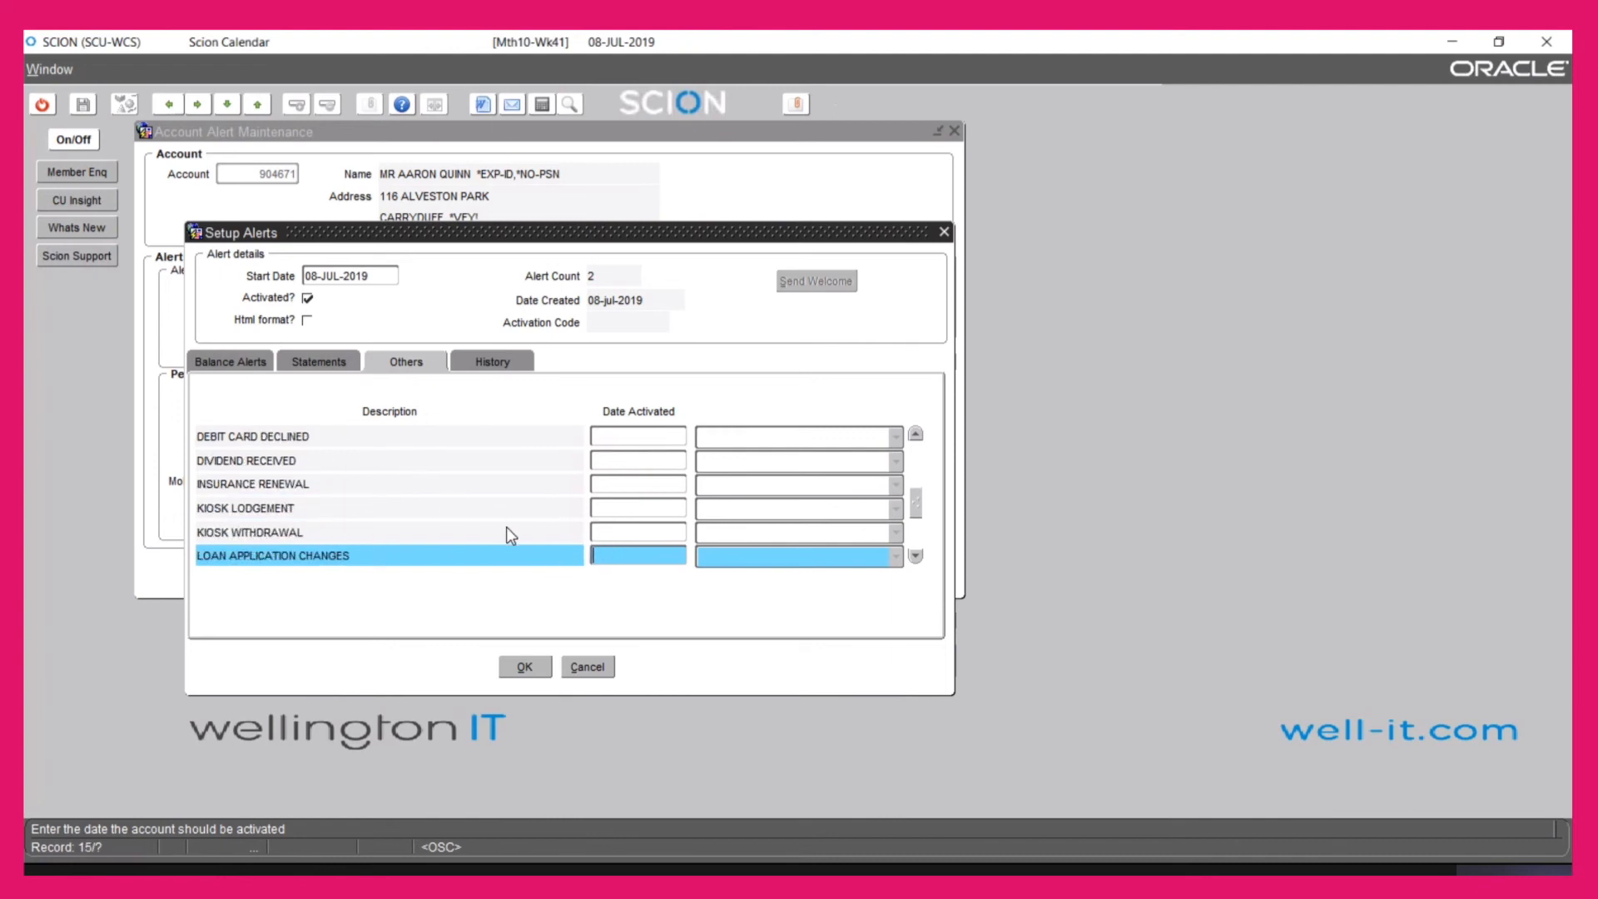
{"action": "key", "text": "Down"}
{"action": "key", "text": "Down"}
{"action": "key", "text": "Down"}
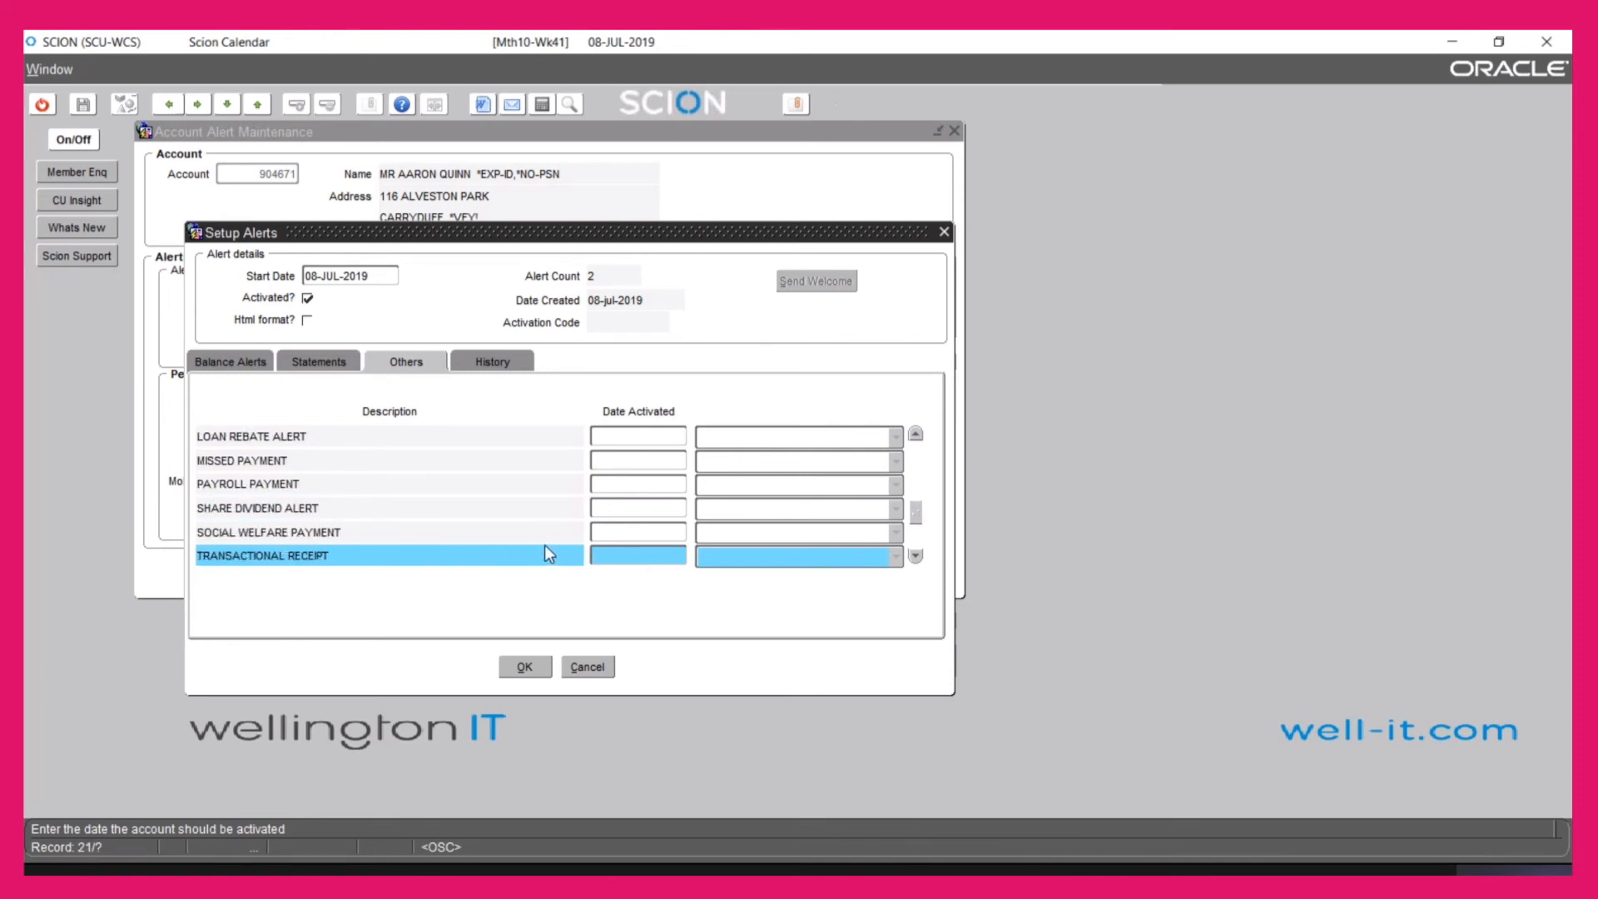
{"action": "key", "text": "Down"}
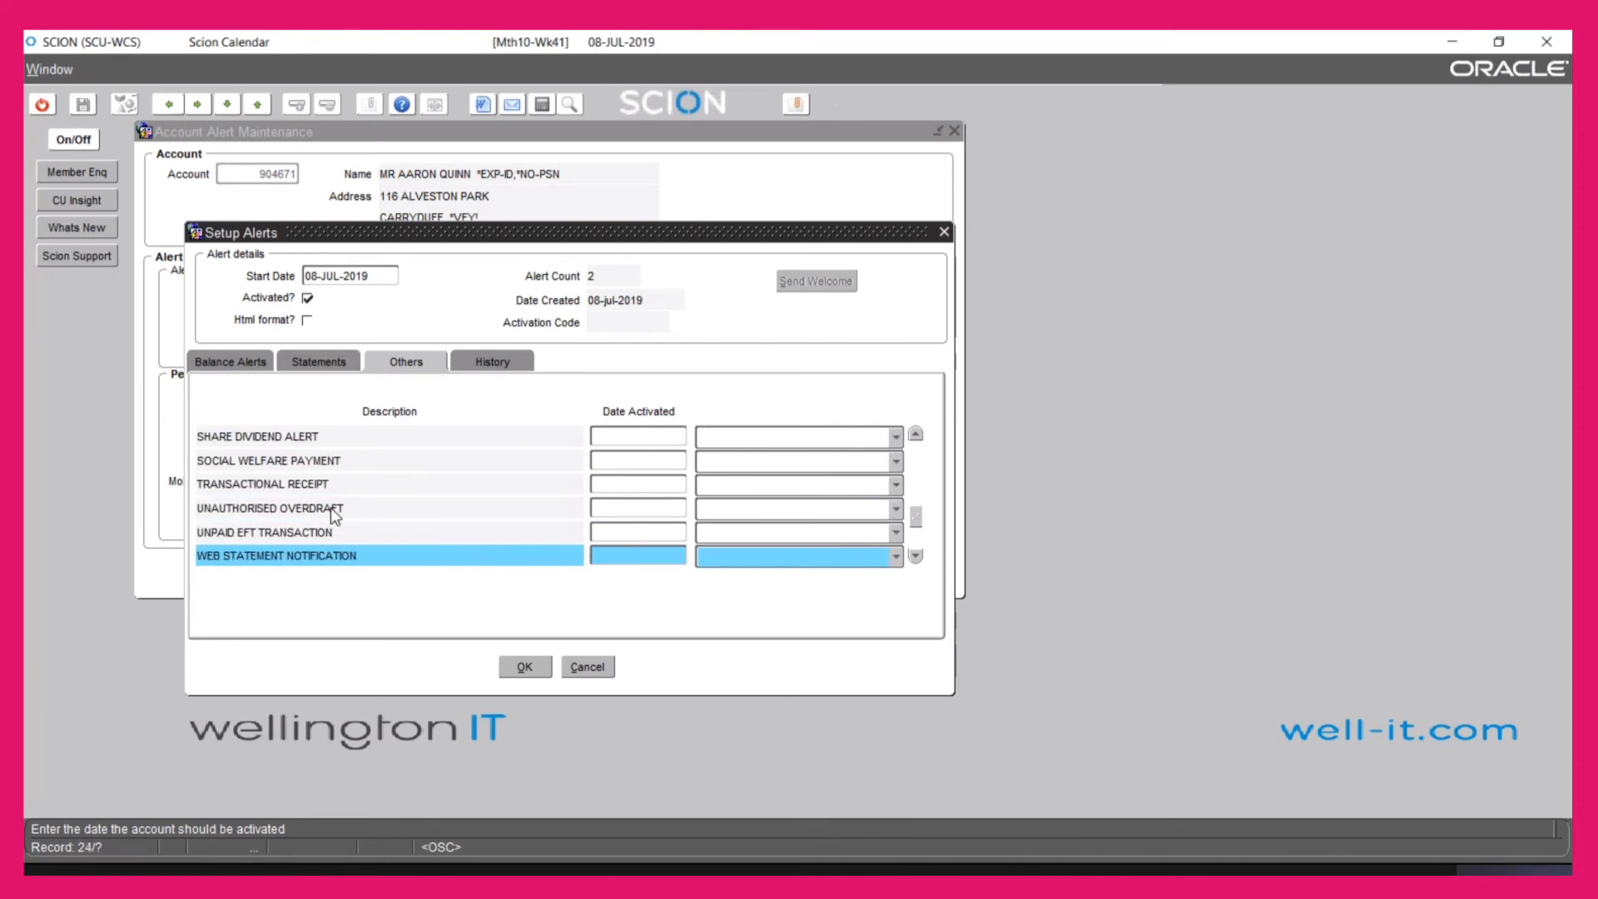
{"action": "left_click", "coordinate": [625, 508]}
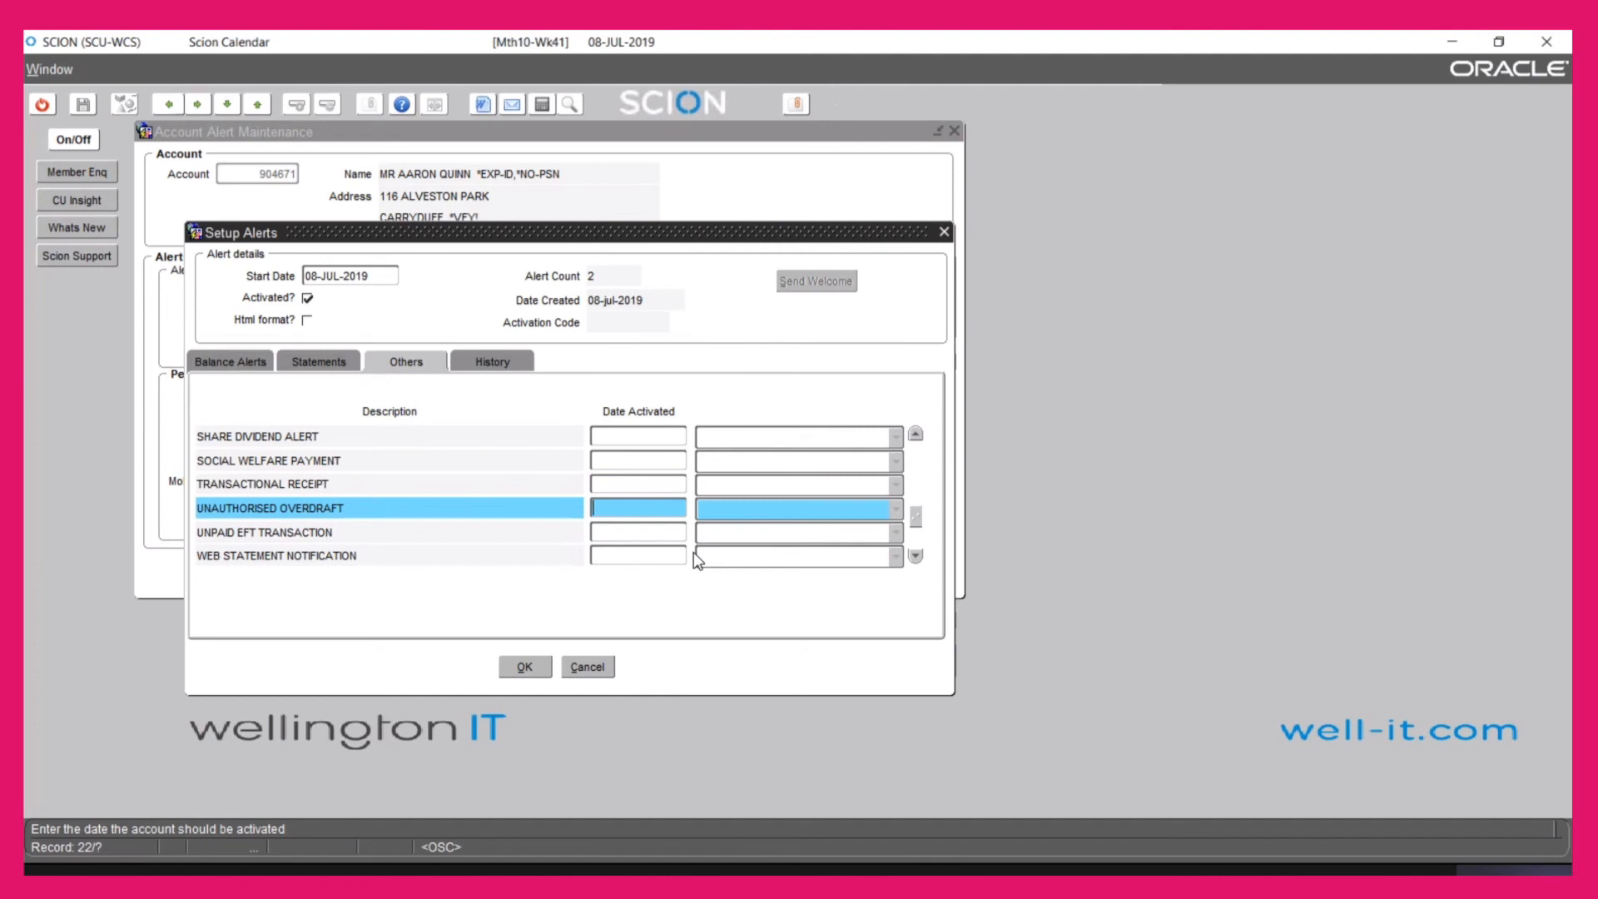
{"action": "key", "text": "Down"}
{"action": "key", "text": "Down"}
{"action": "key", "text": "Down"}
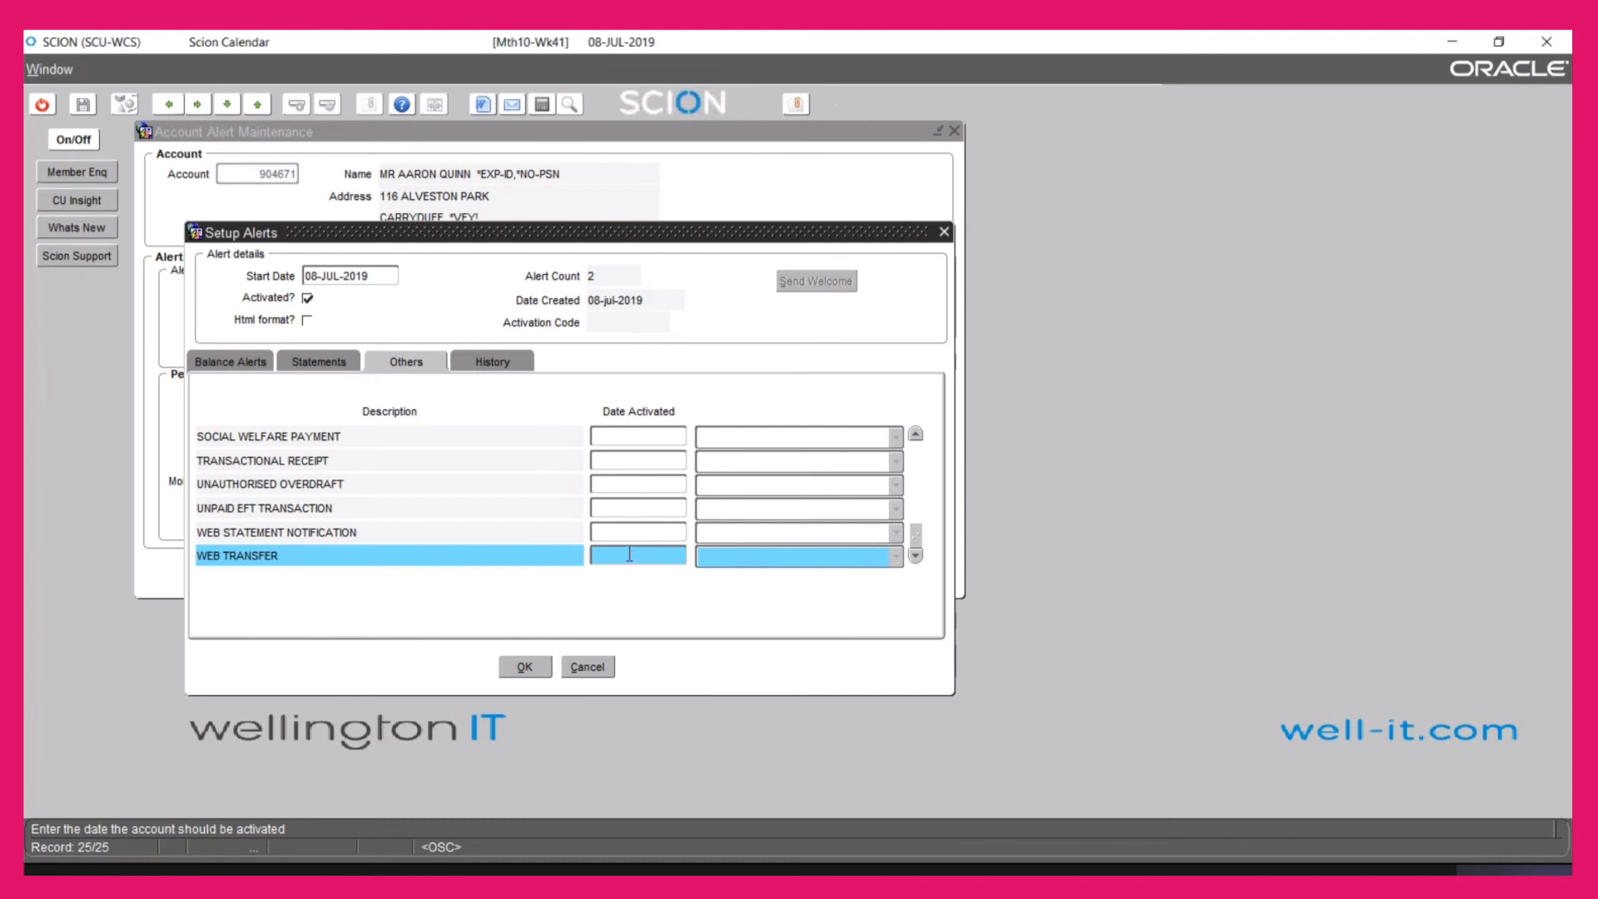
{"action": "key", "text": "Down"}
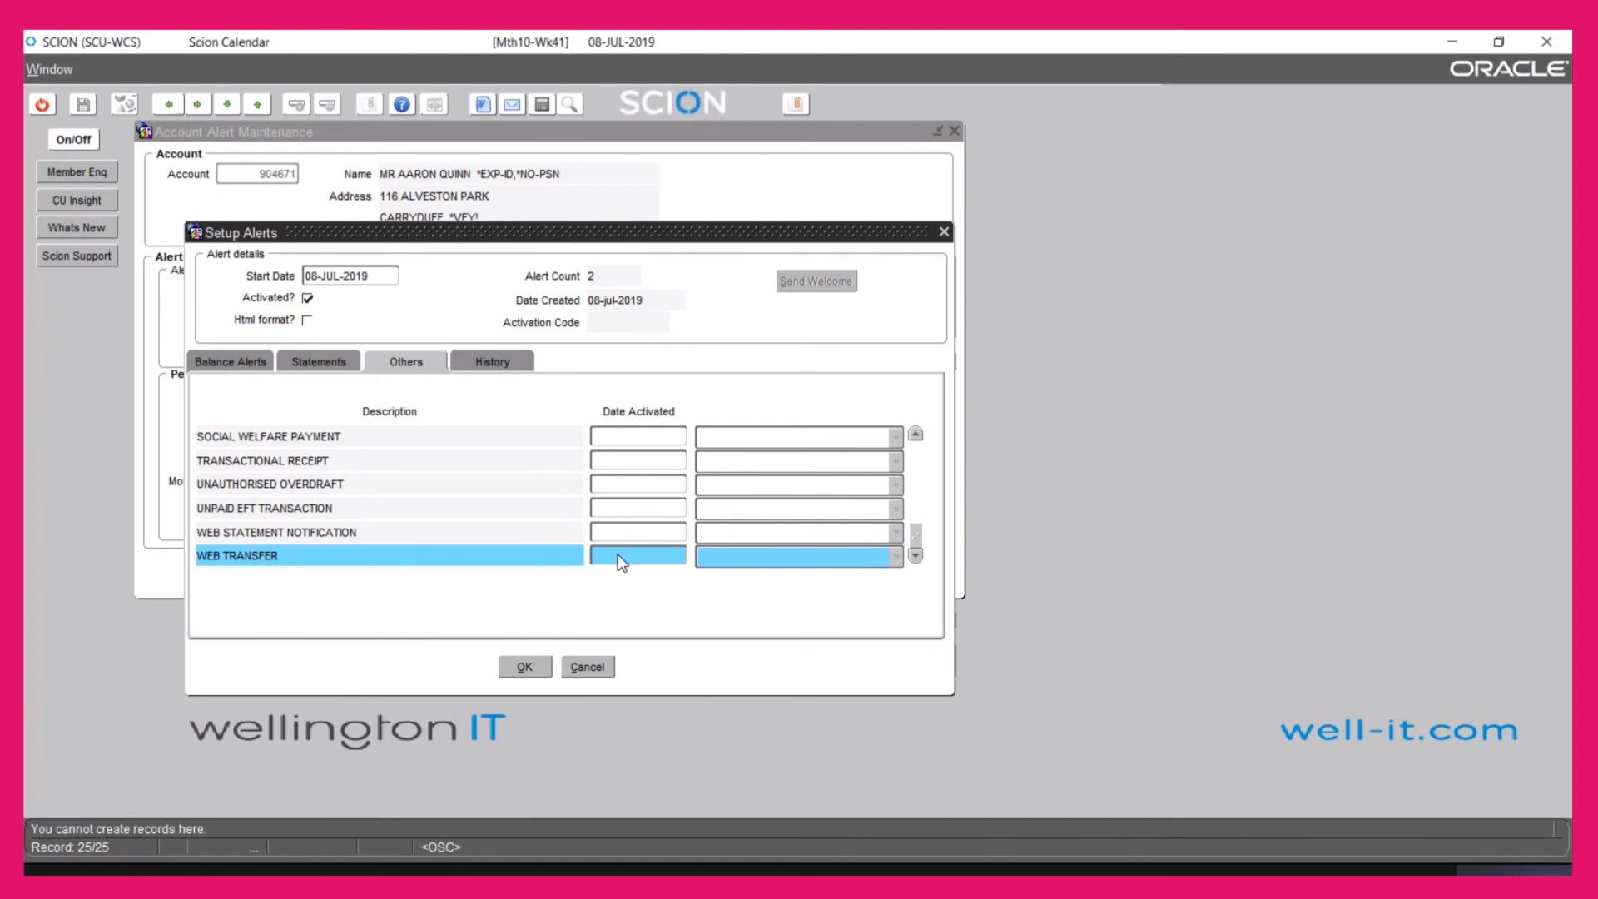
Return to the MISSED PAYMENT alert and show the alert history with the 23-APR-20 12:09:21 COUNTER RECEIPT alert
{"action": "key", "text": "Up"}
{"action": "key", "text": "Up"}
{"action": "key", "text": "Up"}
{"action": "key", "text": "Up"}
{"action": "key", "text": "Up"}
{"action": "key", "text": "Up"}
{"action": "key", "text": "Up"}
{"action": "key", "text": "Up"}
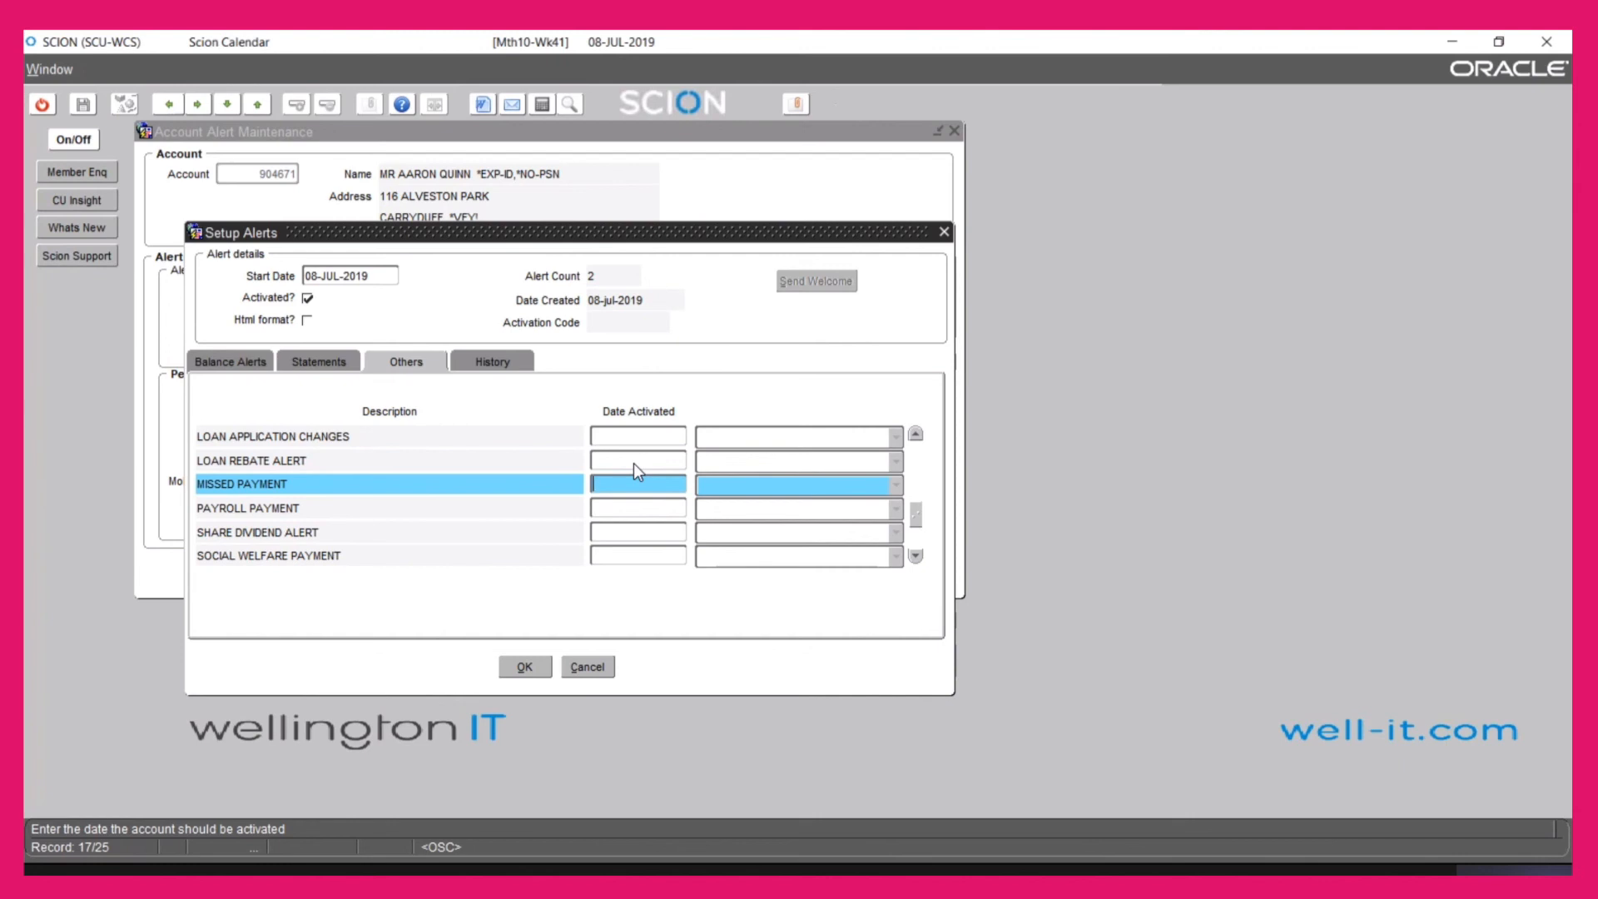
{"action": "left_click", "coordinate": [486, 366]}
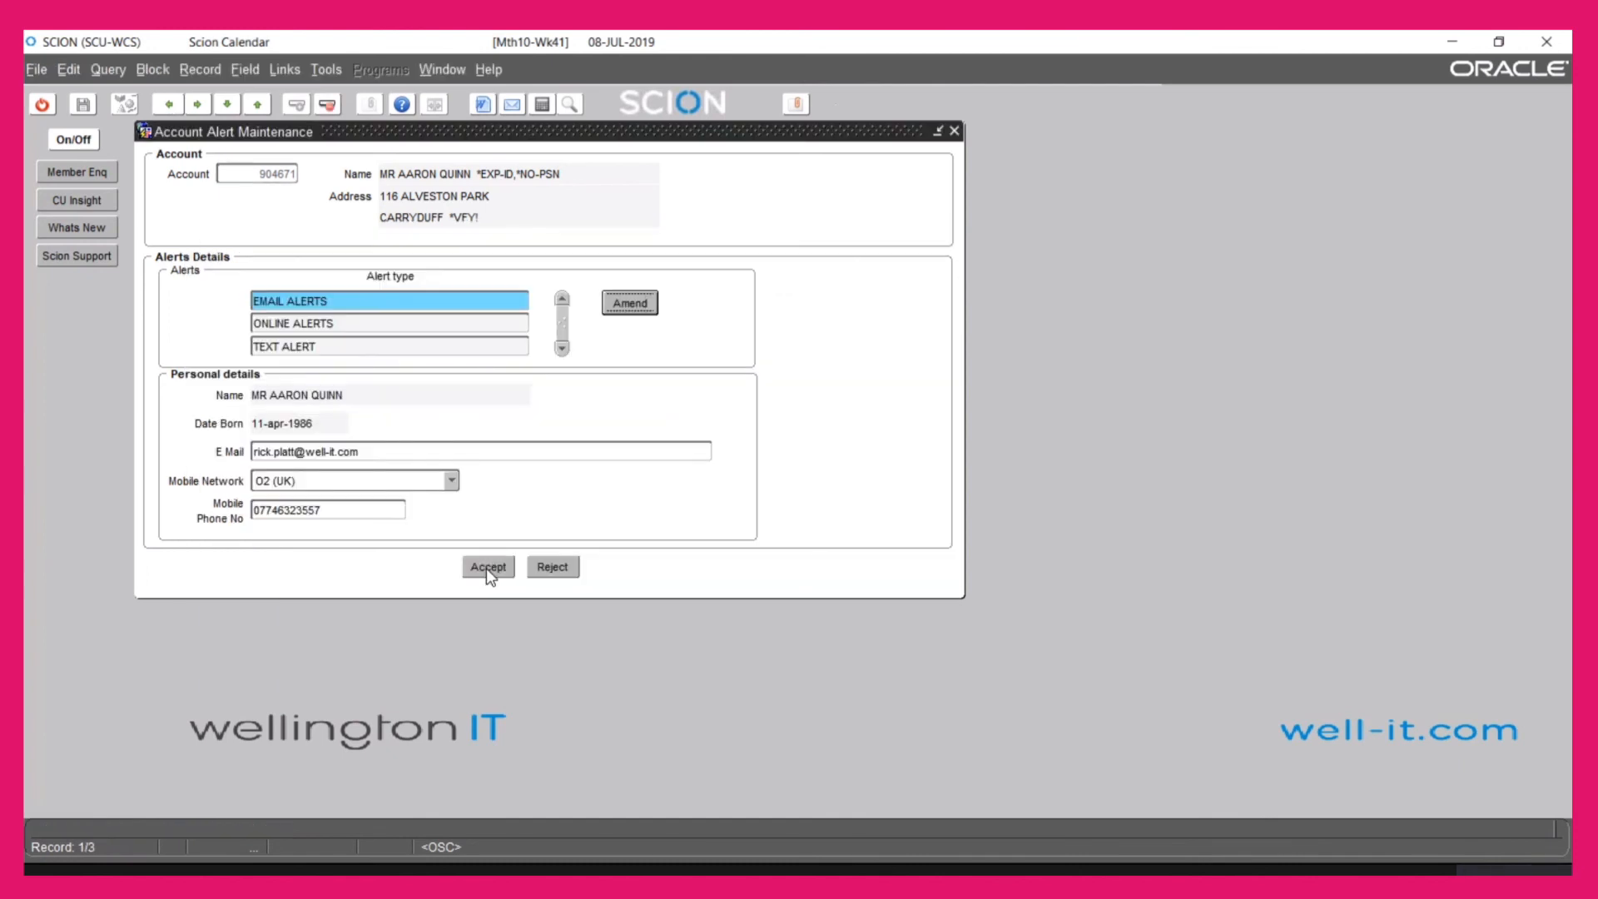
Accept the account's alert settings and exit Account Alert Maintenance back to the Main Menu
{"action": "left_click", "coordinate": [486, 568]}
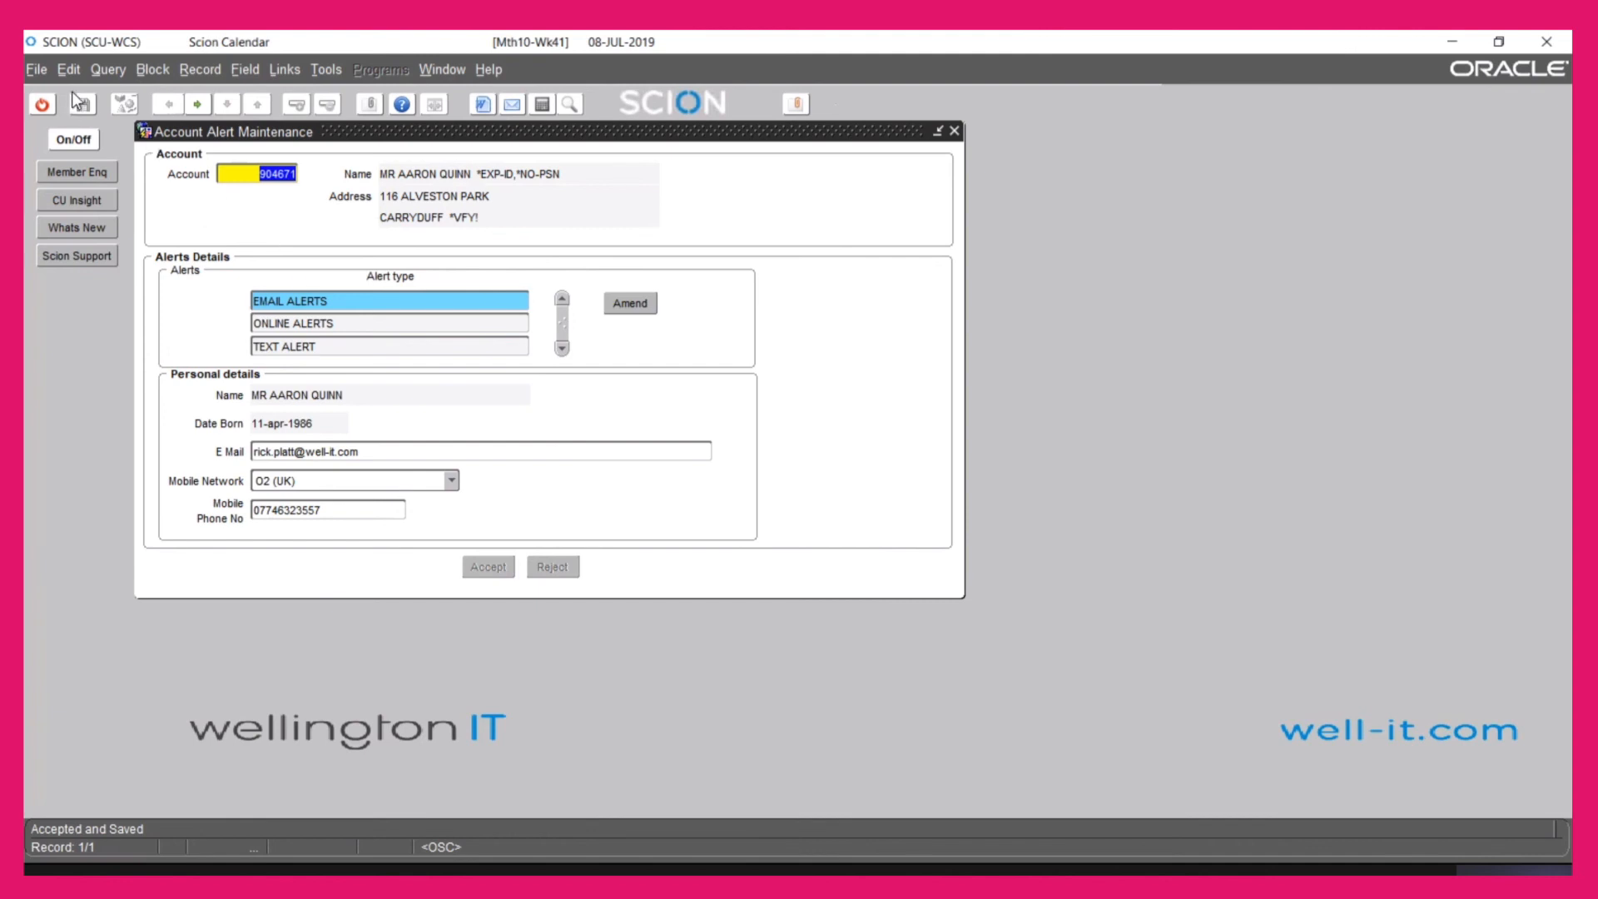
{"action": "left_click", "coordinate": [43, 105]}
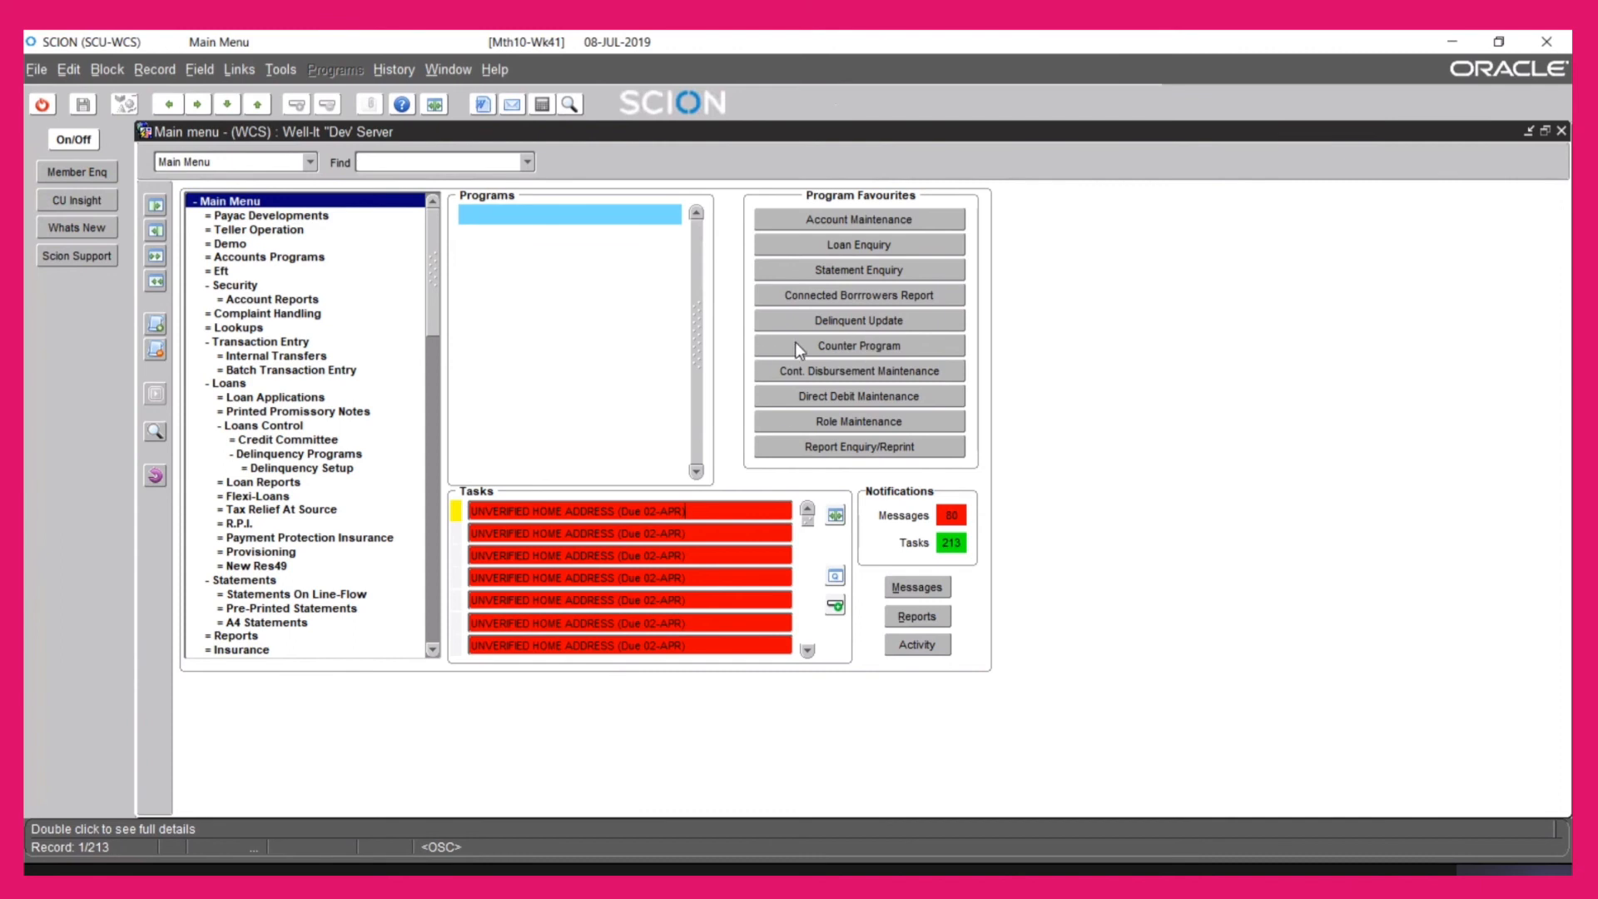
{"action": "left_click", "coordinate": [787, 342]}
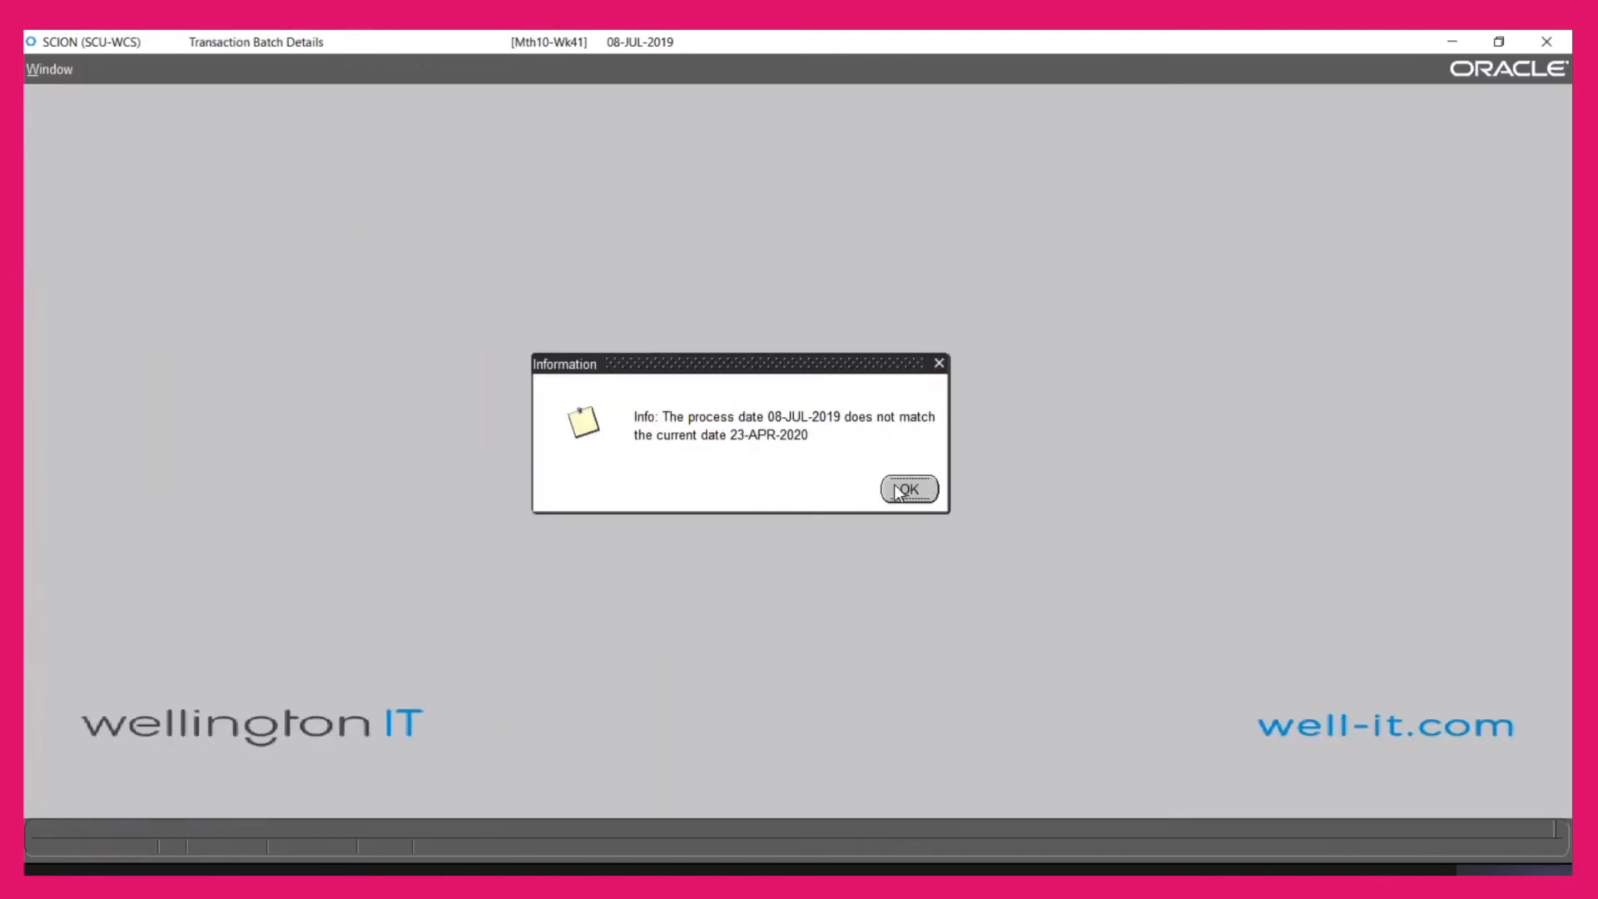
Start counter batch 50930 and load the member's recent account, showing SHARES 267.66 and two loans
{"action": "left_click", "coordinate": [900, 488]}
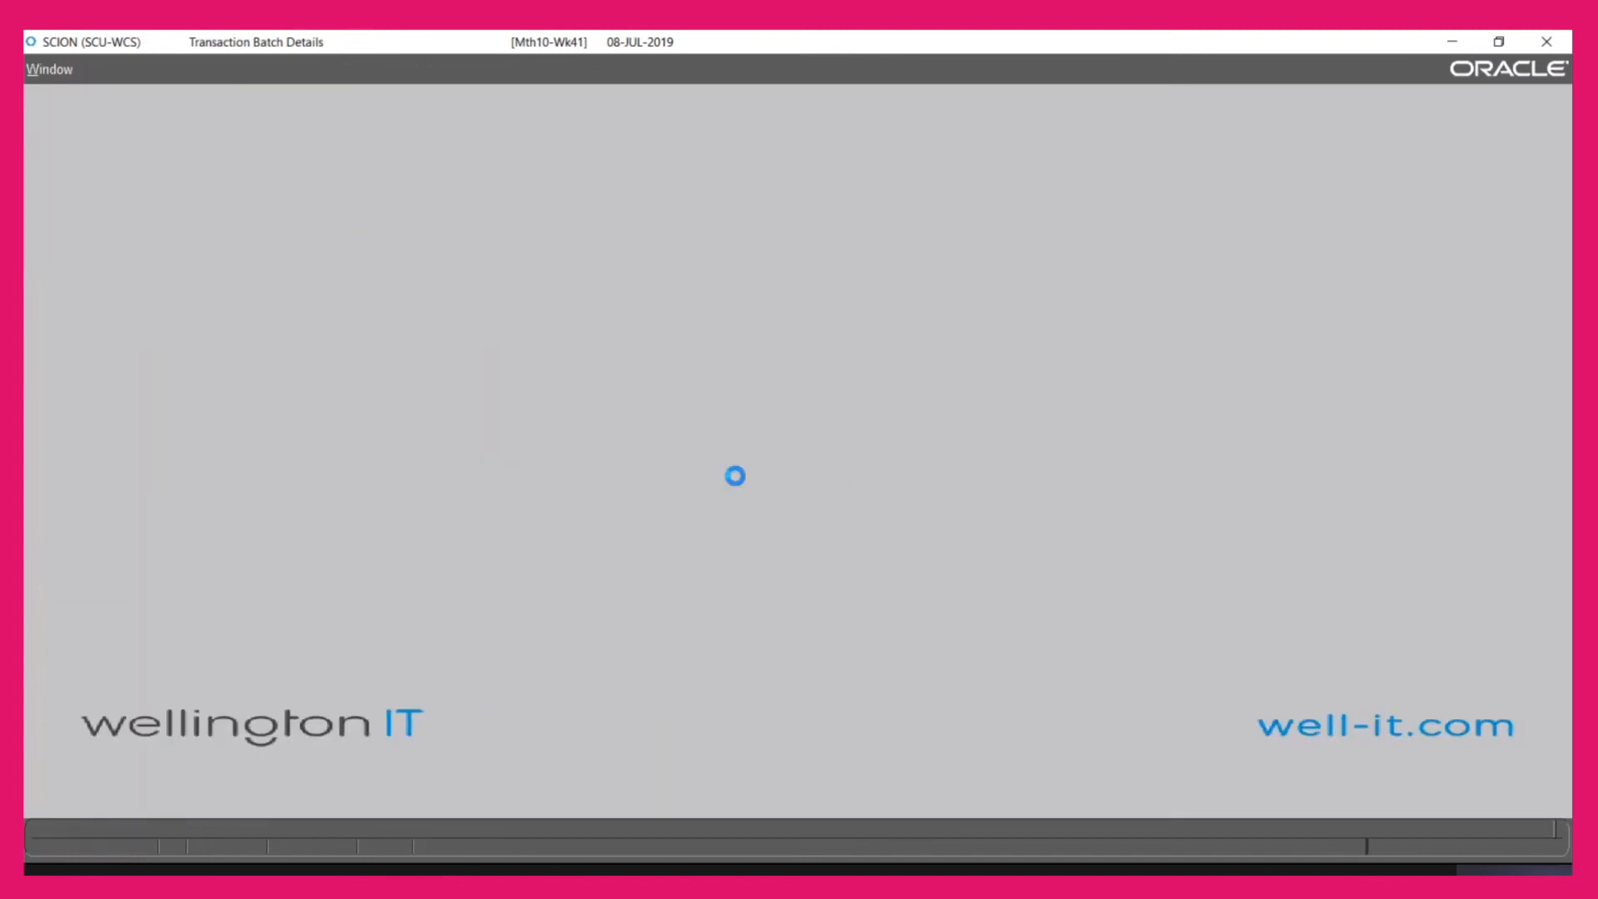
{"action": "left_click", "coordinate": [484, 485]}
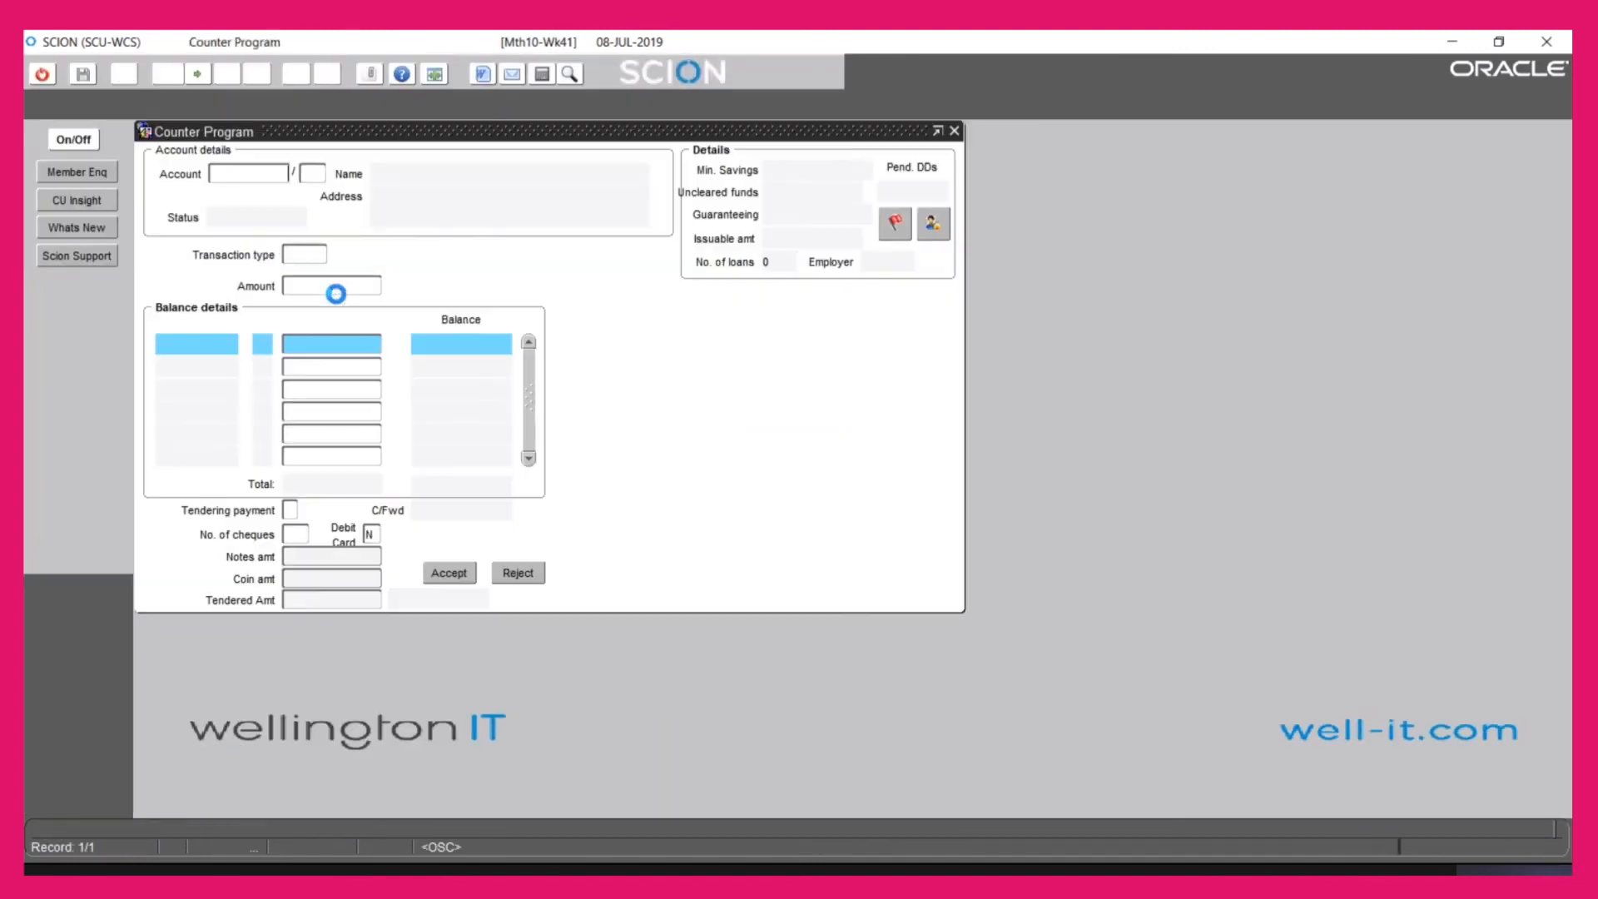
{"action": "right_click", "coordinate": [267, 179]}
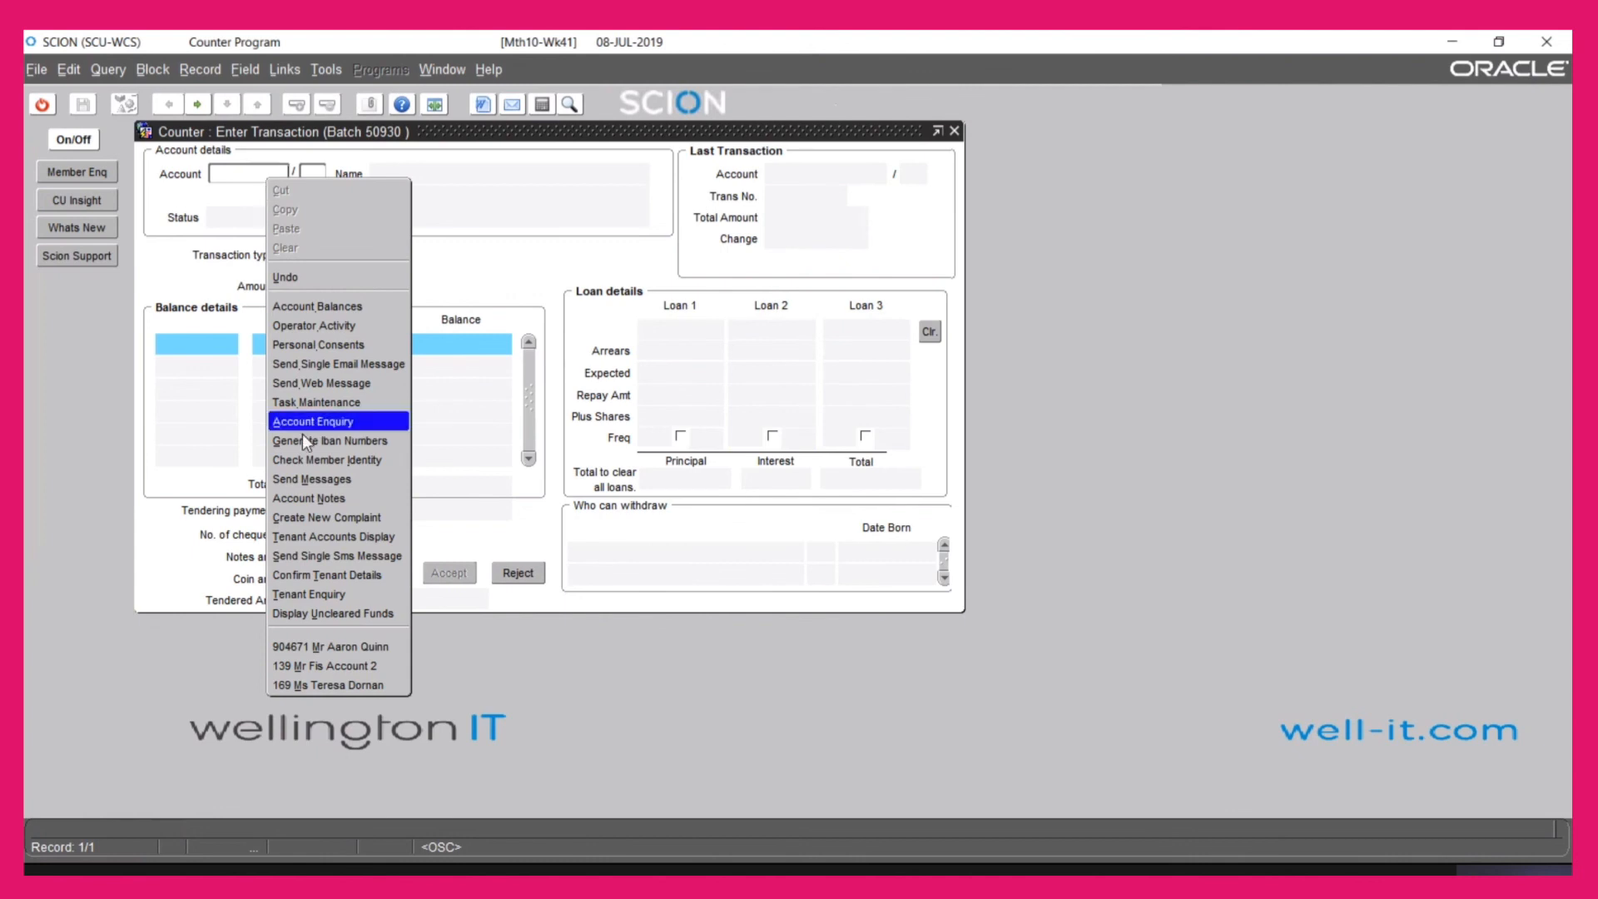
{"action": "left_click", "coordinate": [370, 646]}
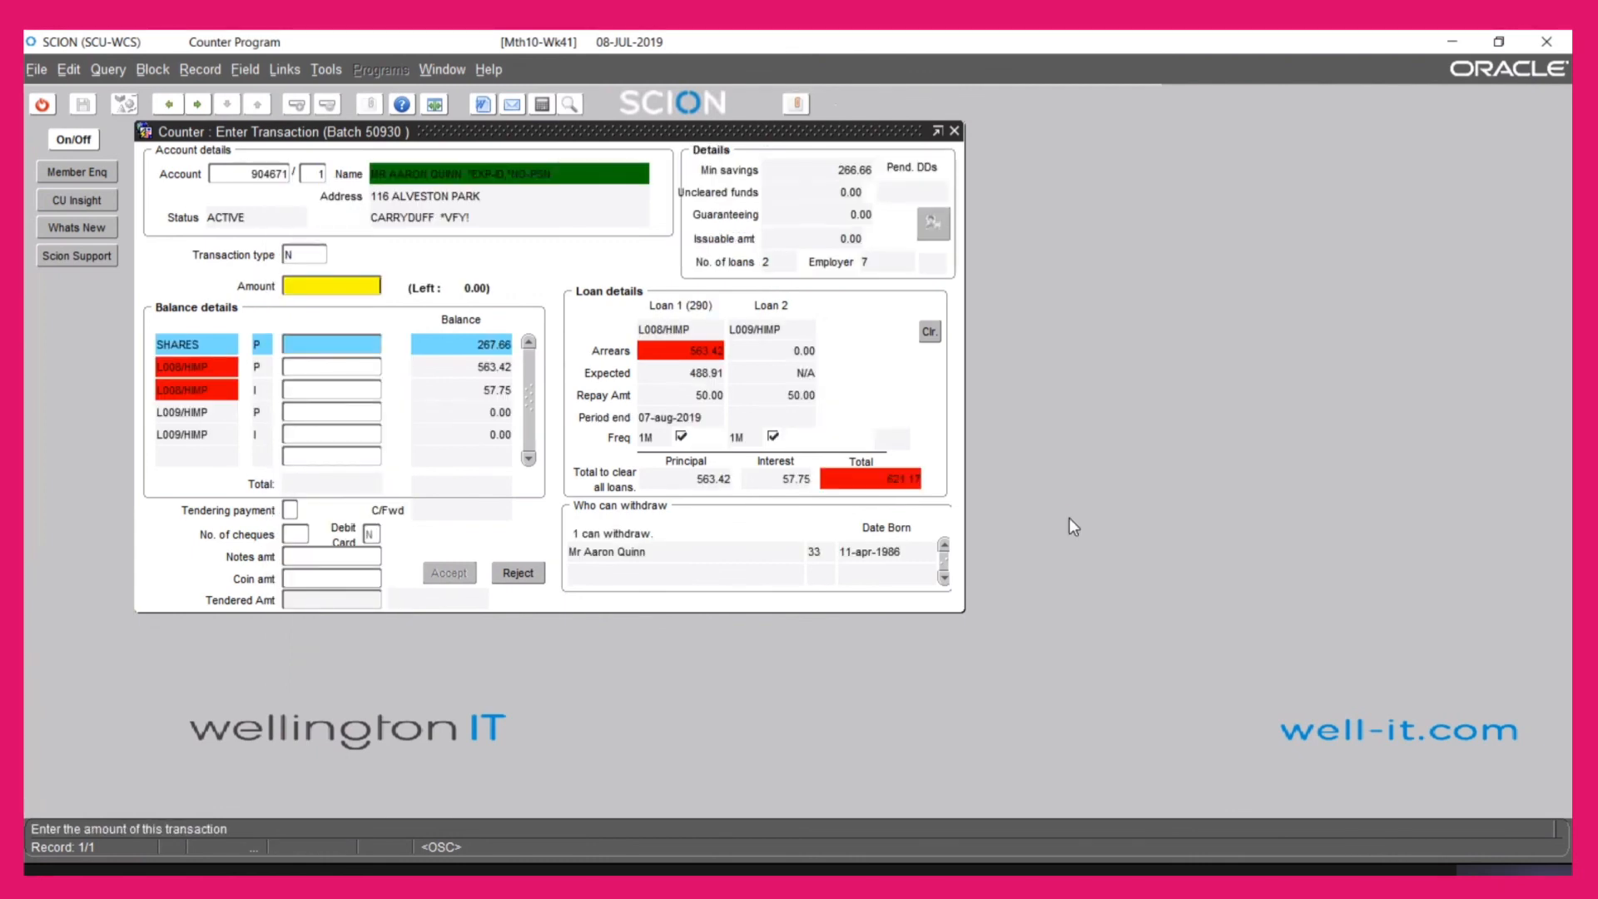
Save a 10.00 lodgement to the member's SHARES and redirect the receipt to email alerts
{"action": "type", "text": "10"}
{"action": "key", "text": "Tab"}
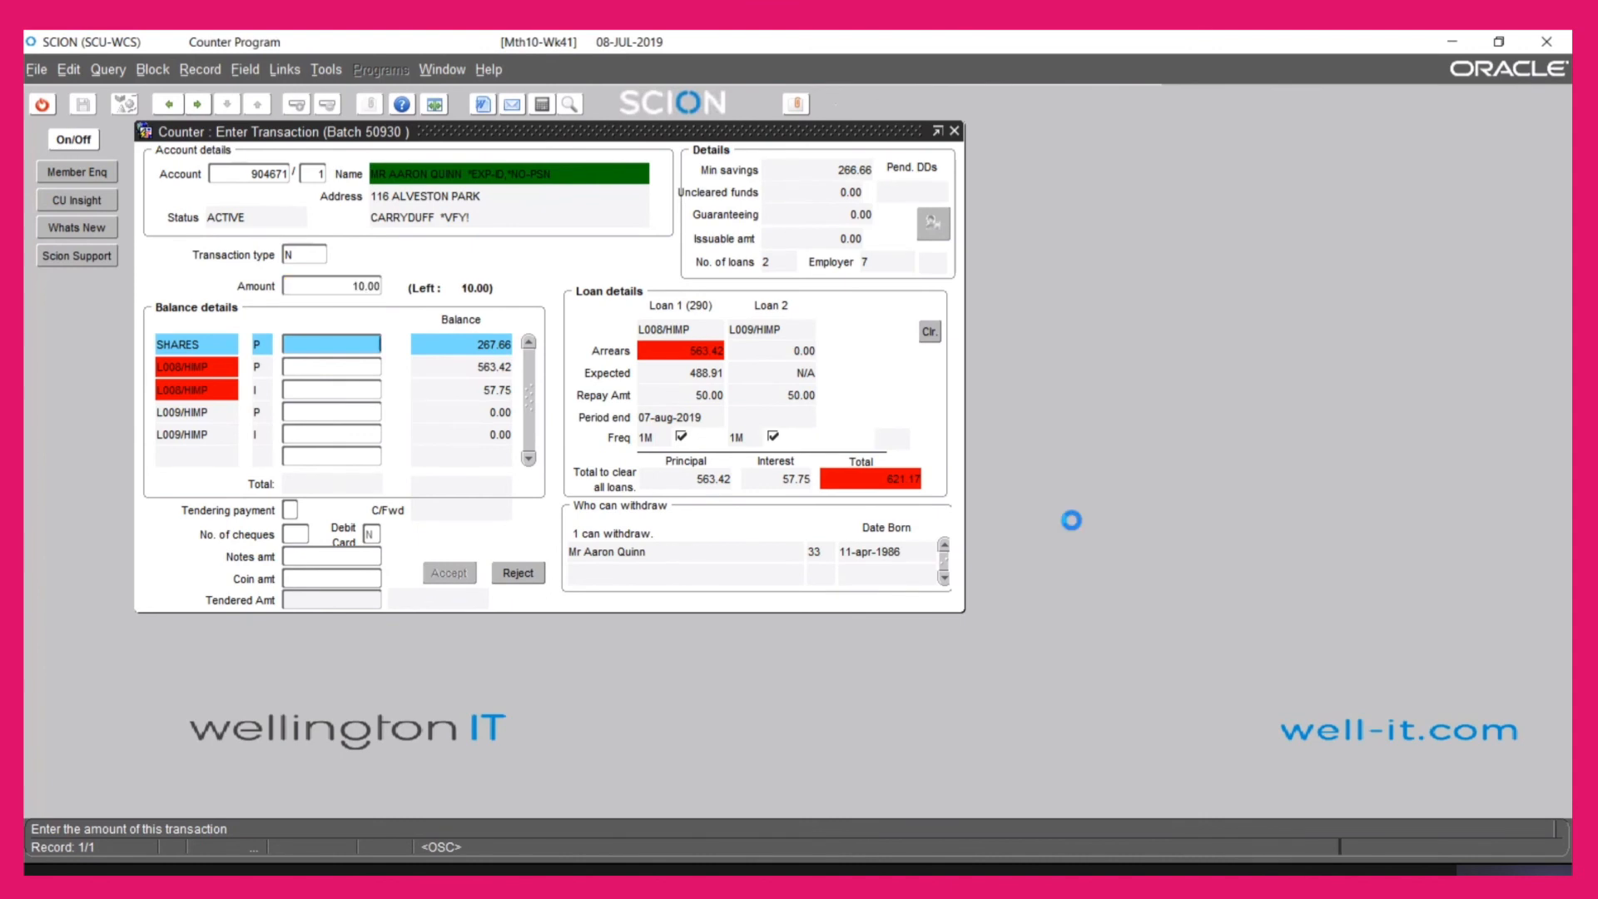
{"action": "type", "text": "10"}
{"action": "key", "text": "Tab"}
{"action": "key", "text": "Tab"}
{"action": "key", "text": "Tab"}
{"action": "key", "text": "Tab"}
{"action": "key", "text": "Tab"}
{"action": "key", "text": "Return"}
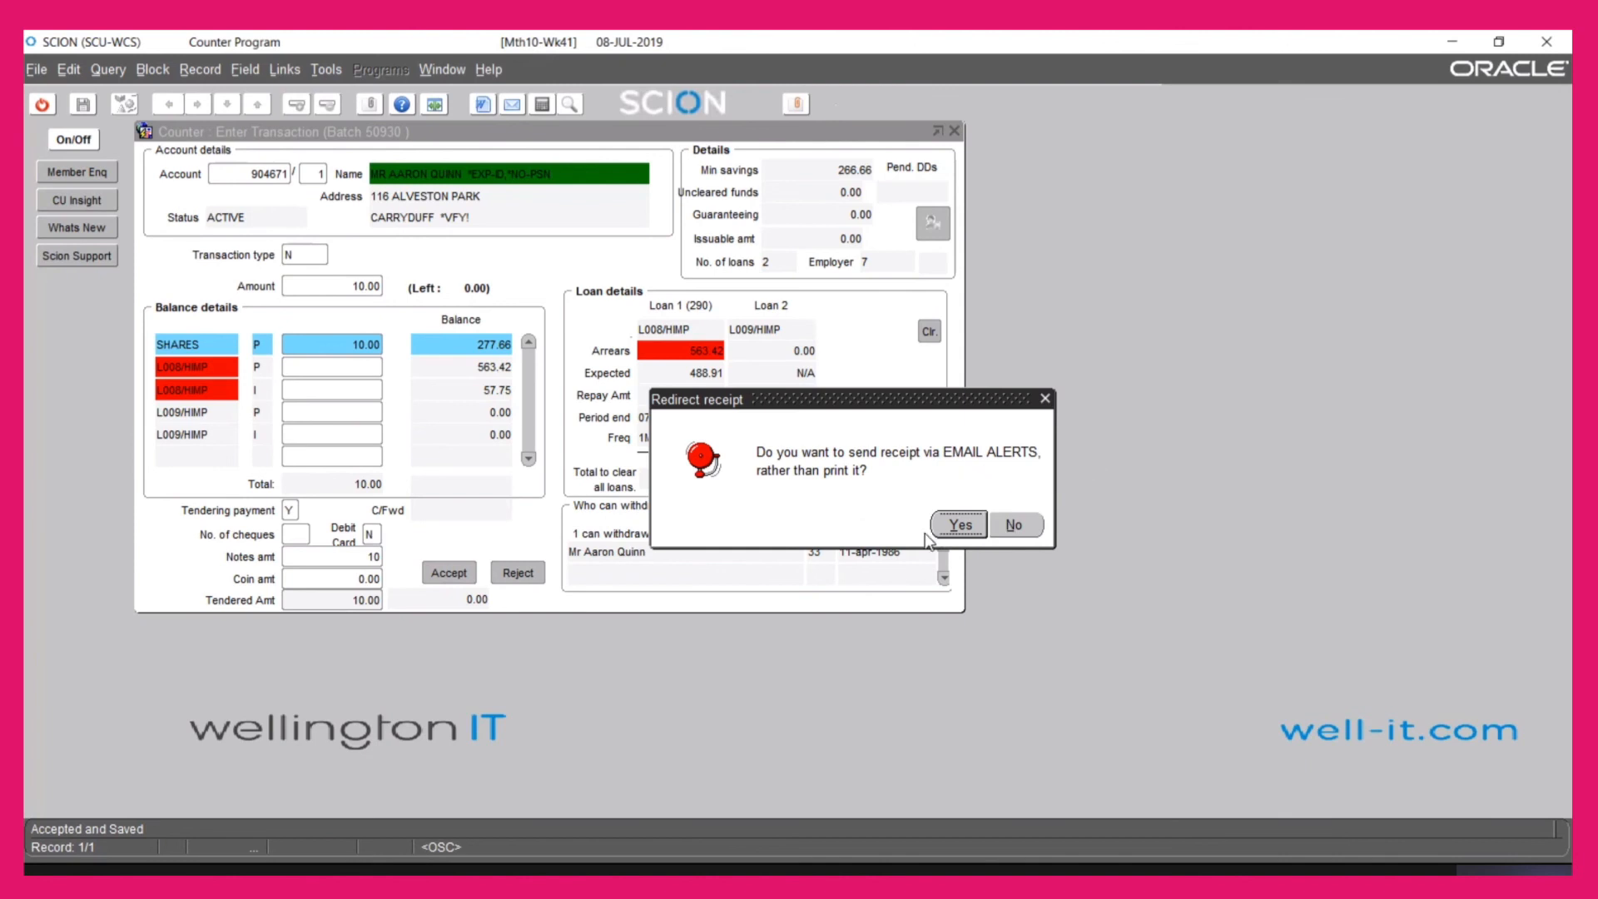
{"action": "left_click", "coordinate": [961, 526]}
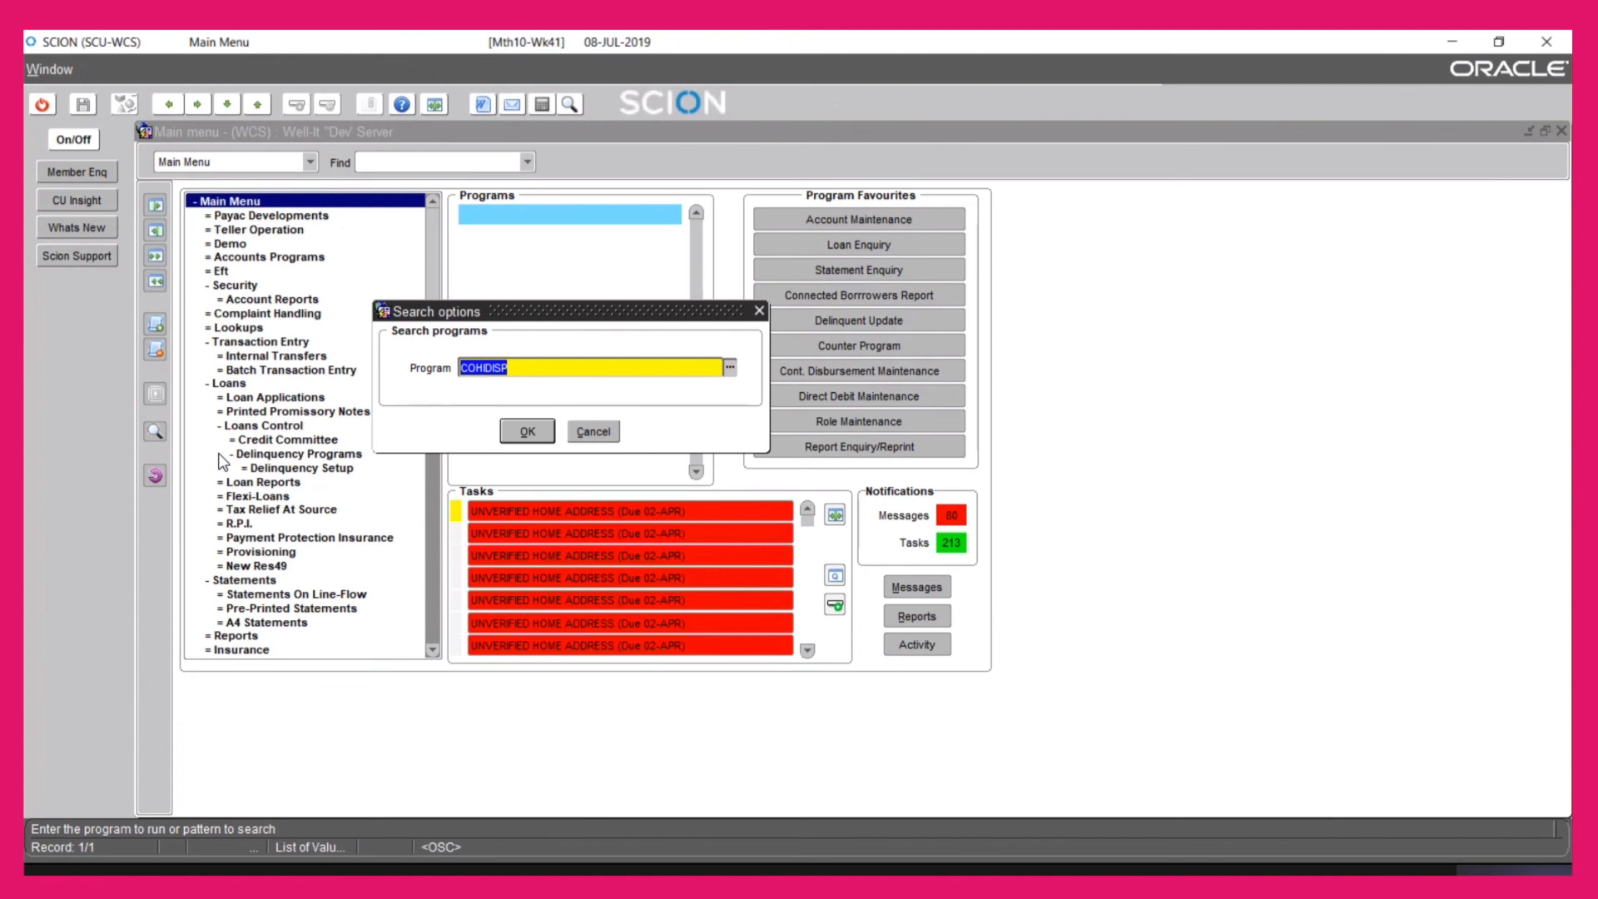
Run COHIDISP and load the member's correspondence history records
{"action": "key", "text": "Return"}
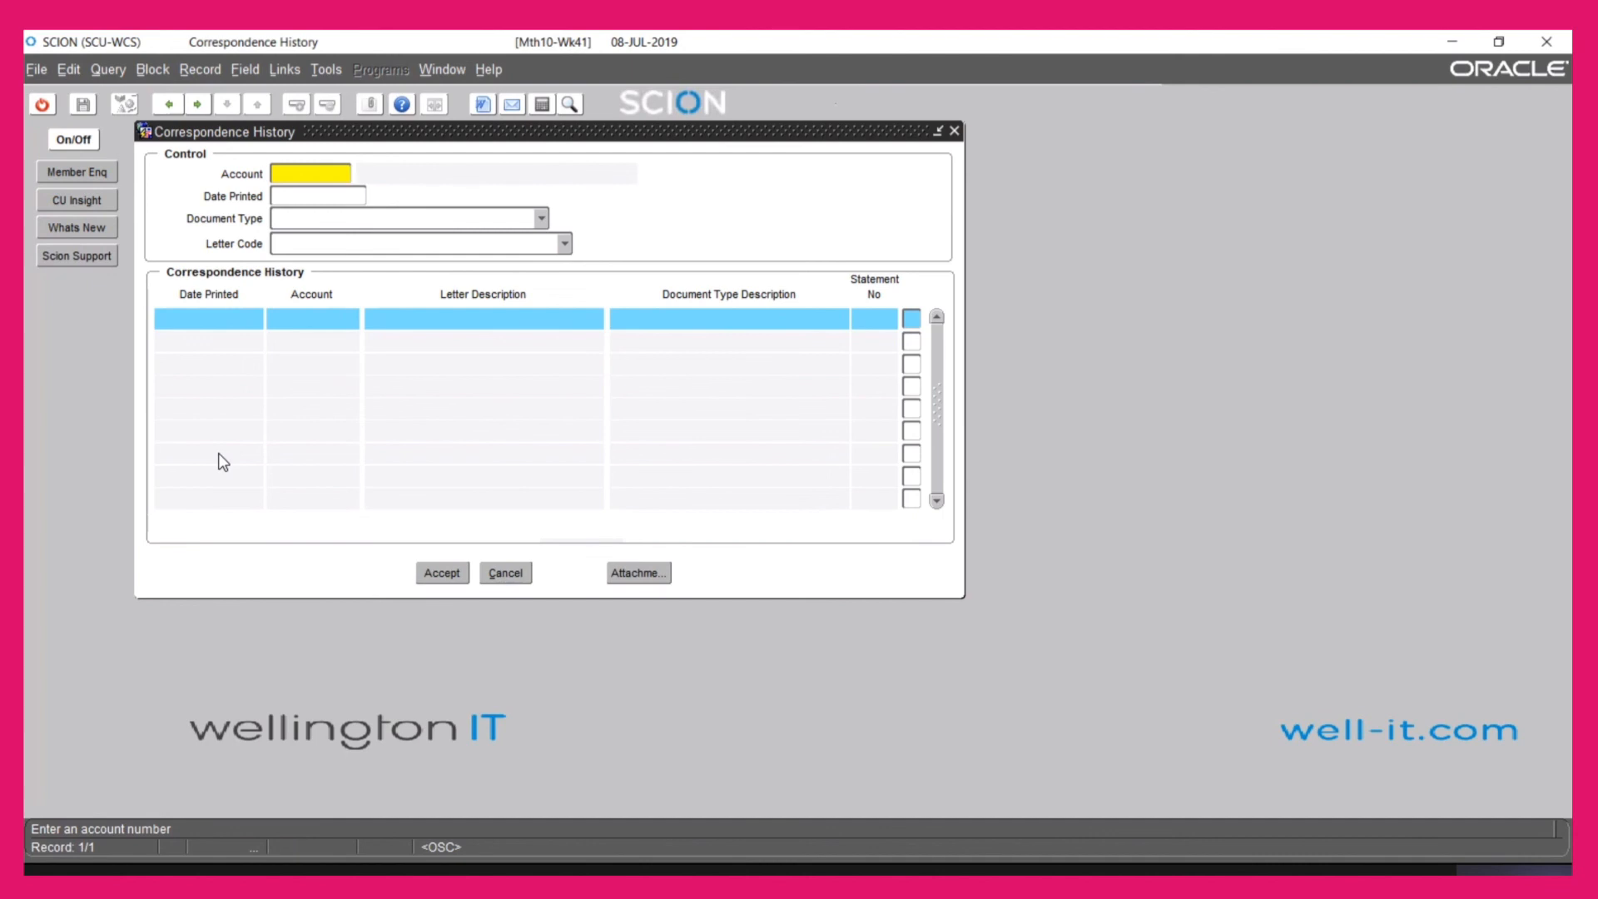
{"action": "right_click", "coordinate": [328, 169]}
{"action": "left_click", "coordinate": [392, 684]}
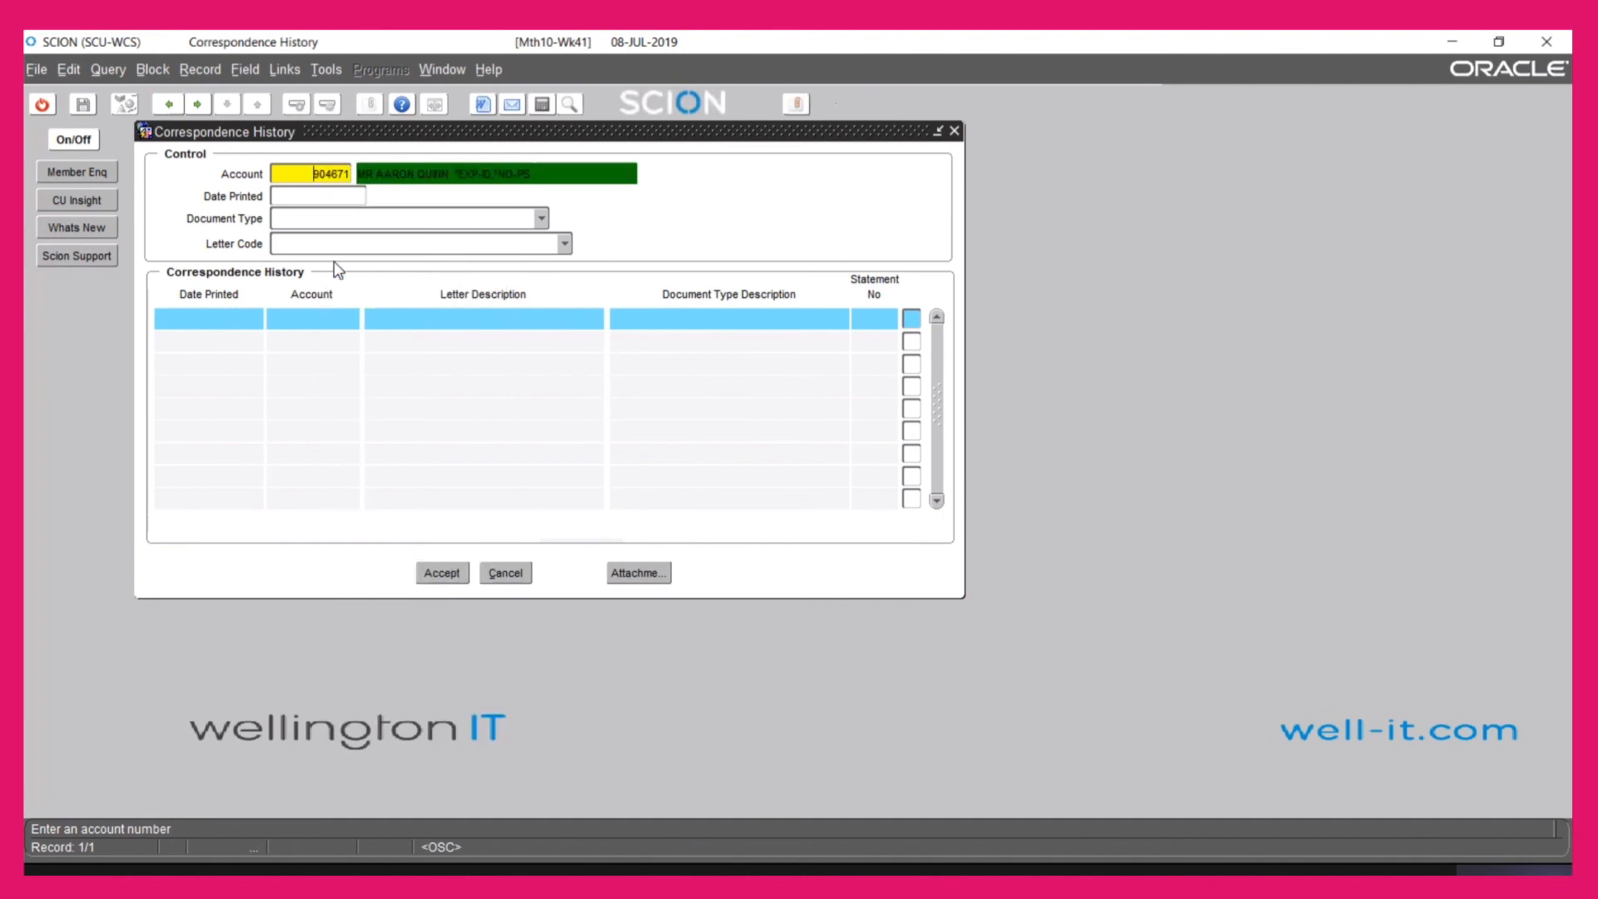
{"action": "left_click", "coordinate": [221, 323]}
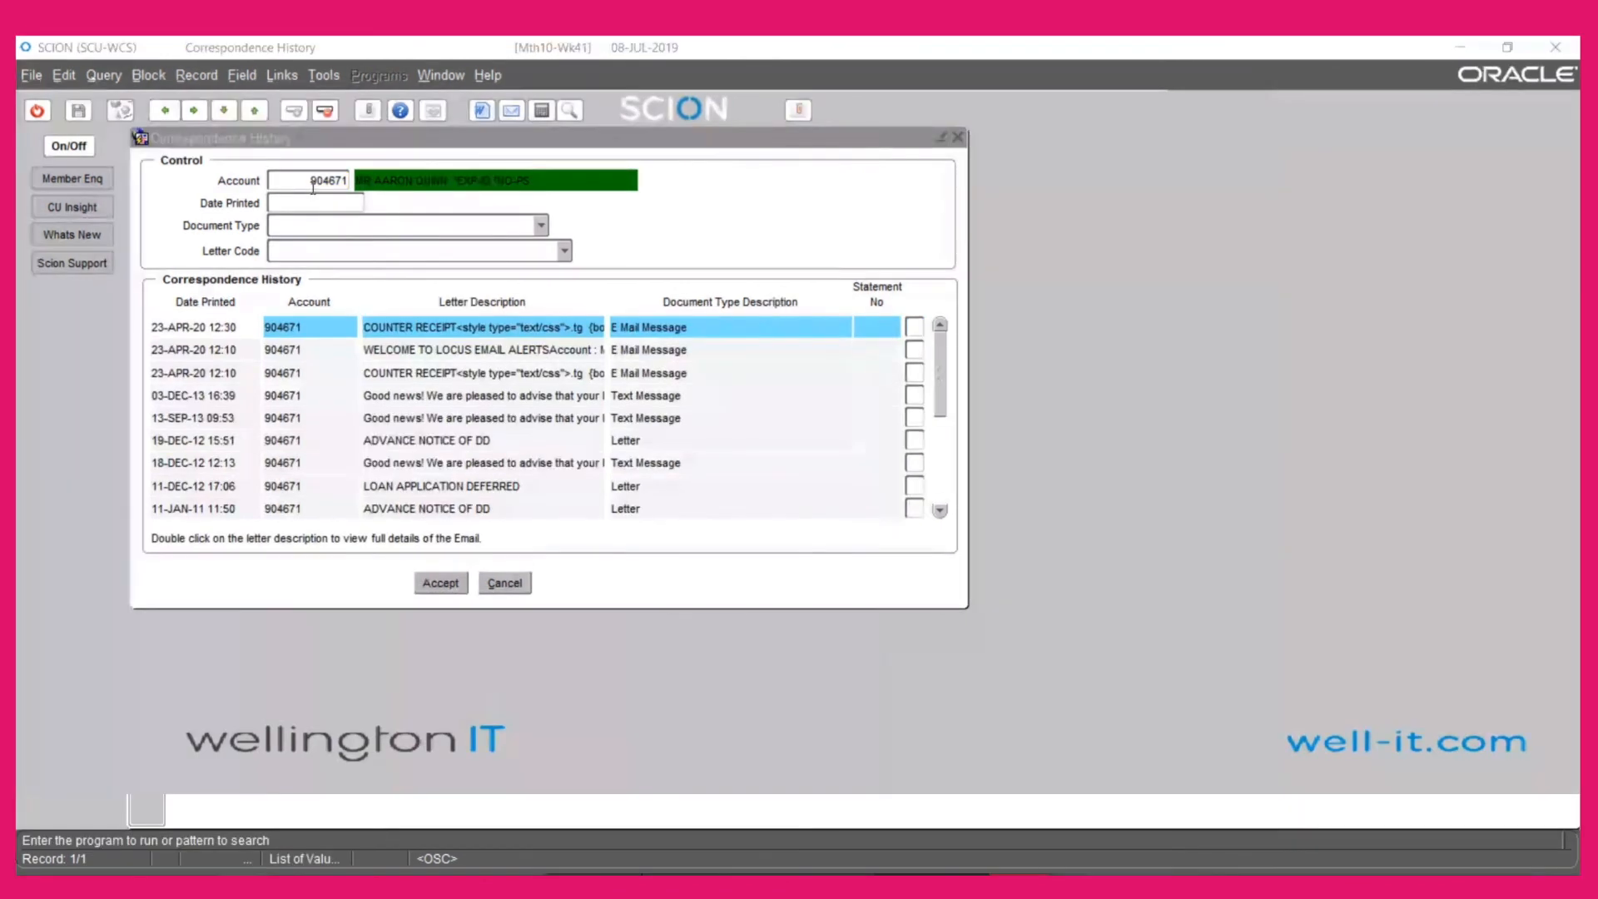
{"action": "left_click", "coordinate": [313, 188]}
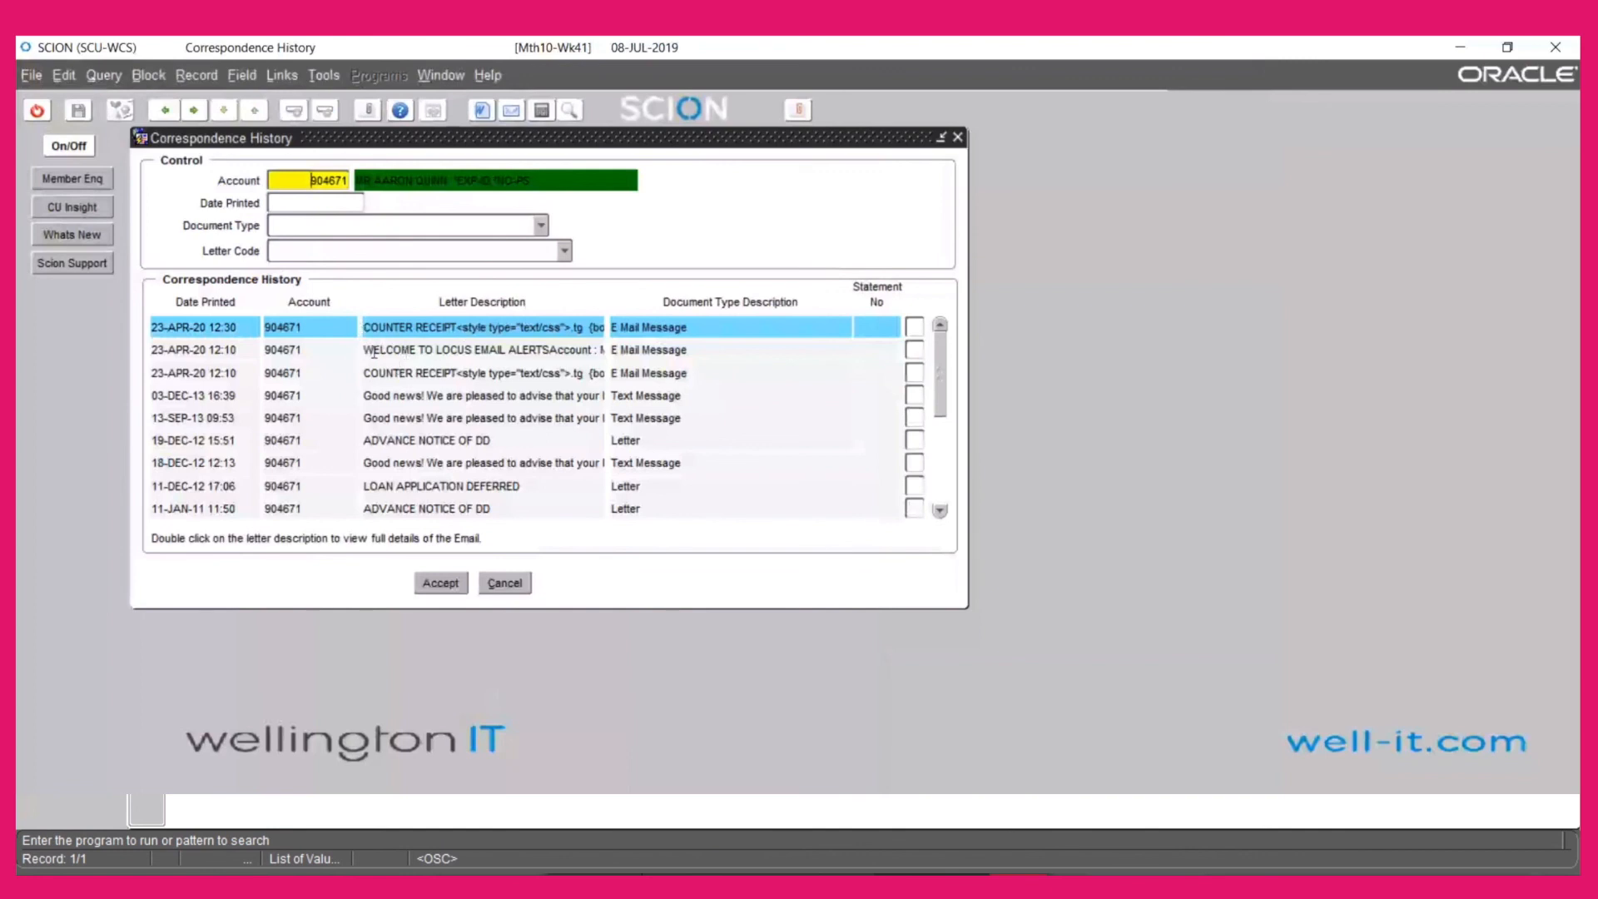
Read the WELCOME TO LOCUS EMAIL ALERTS message, then open the latest COUNTER RECEIPT email
{"action": "left_click", "coordinate": [508, 356]}
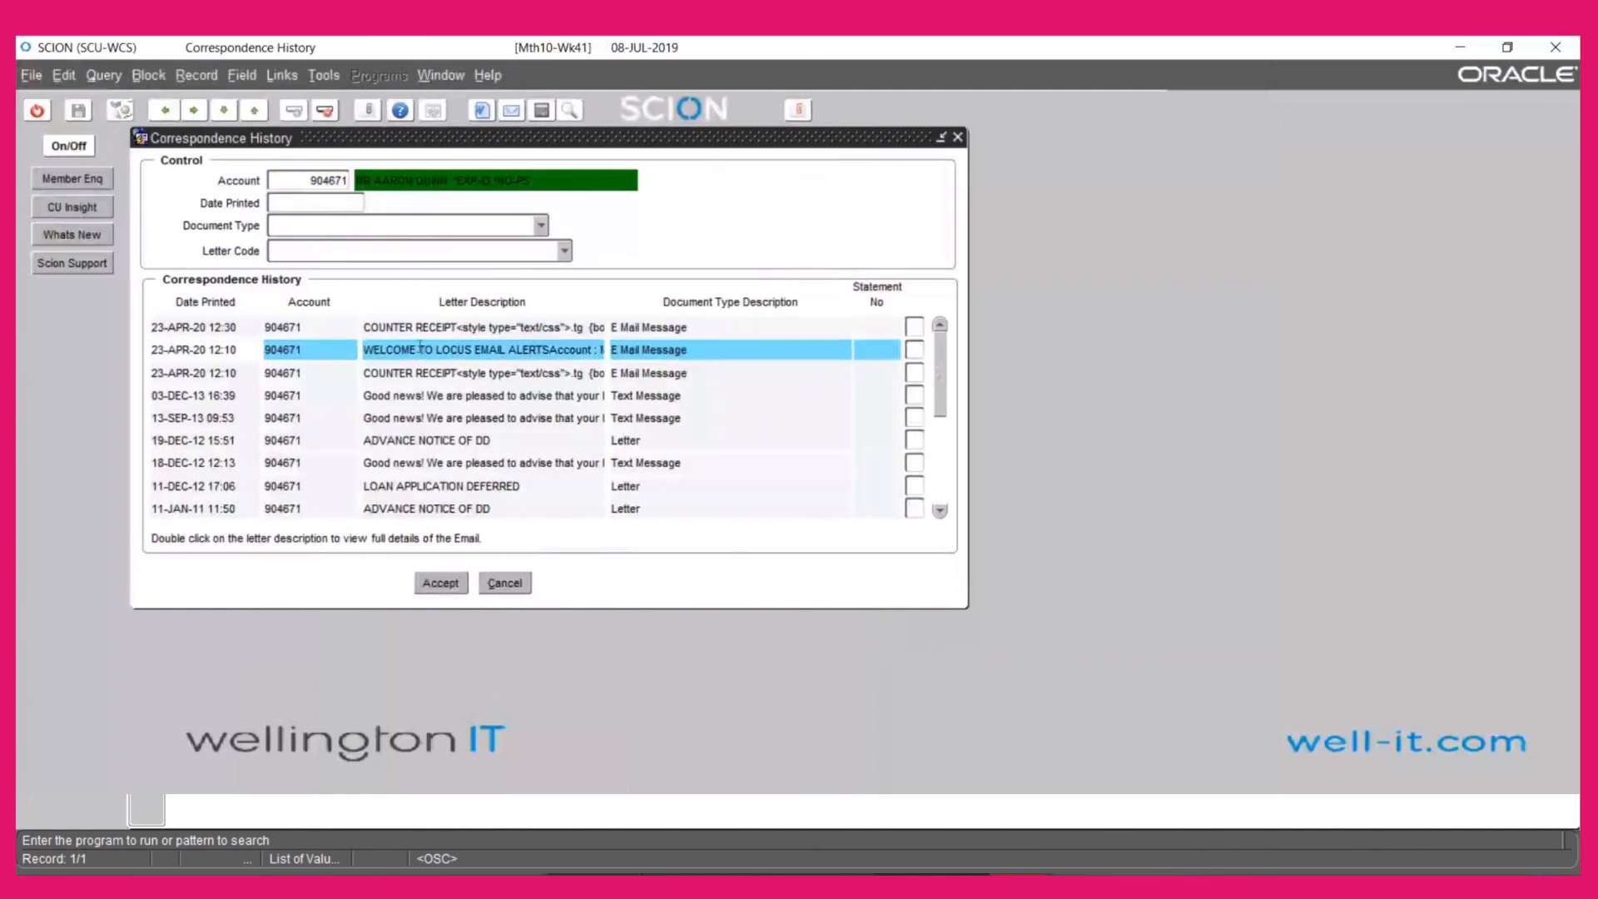
{"action": "double_click", "coordinate": [416, 349]}
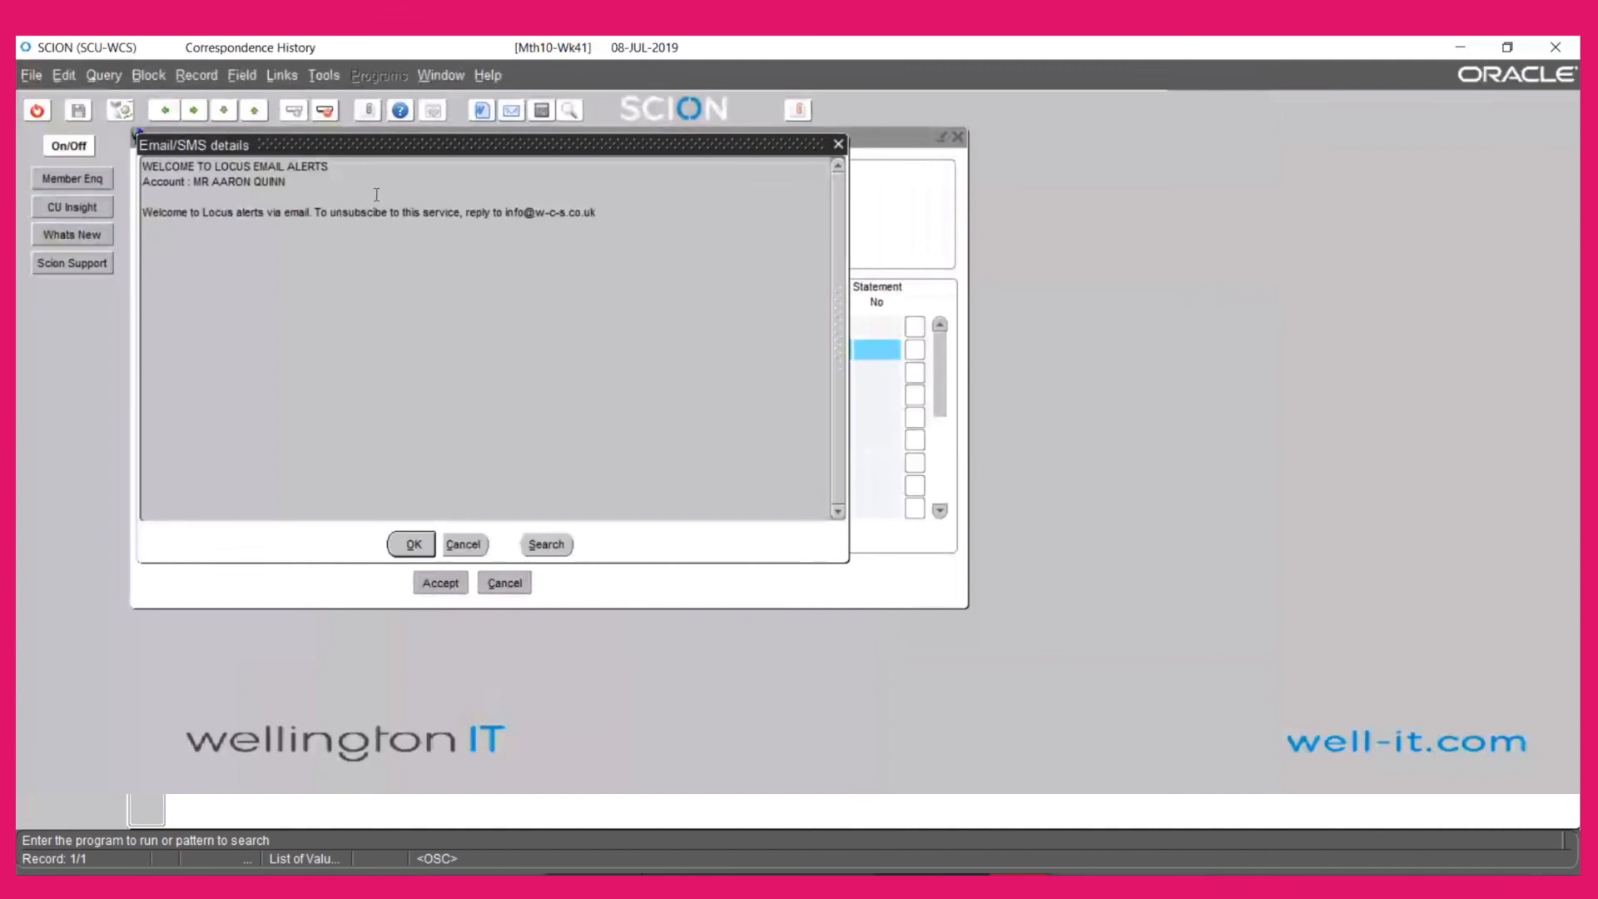
{"action": "left_click", "coordinate": [456, 546]}
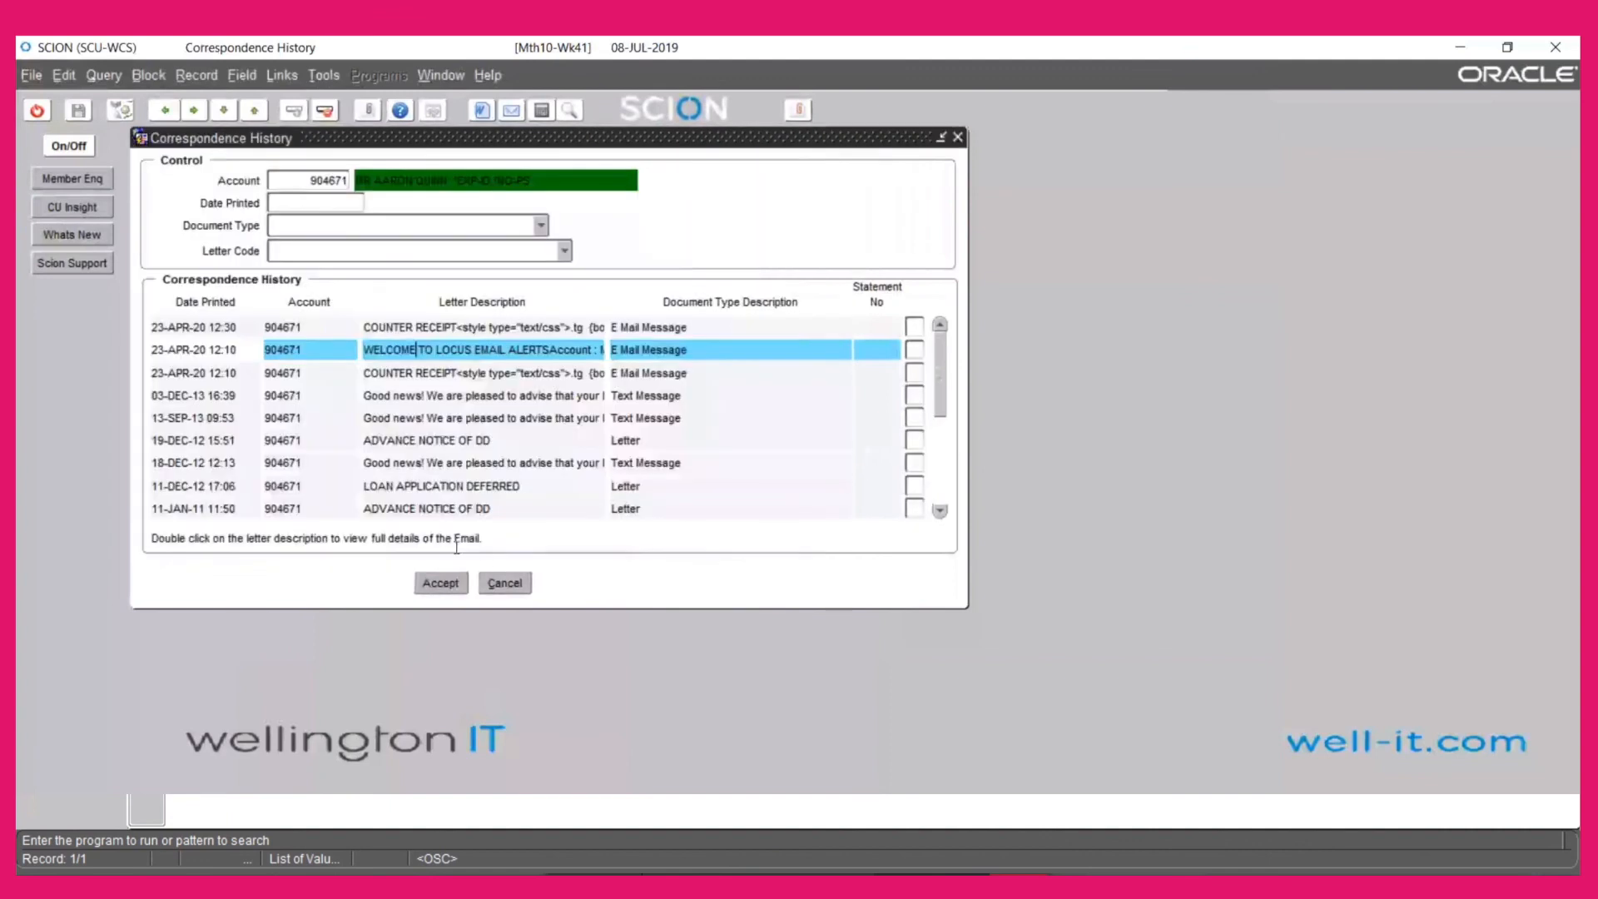
{"action": "left_click", "coordinate": [418, 325]}
{"action": "double_click", "coordinate": [418, 323]}
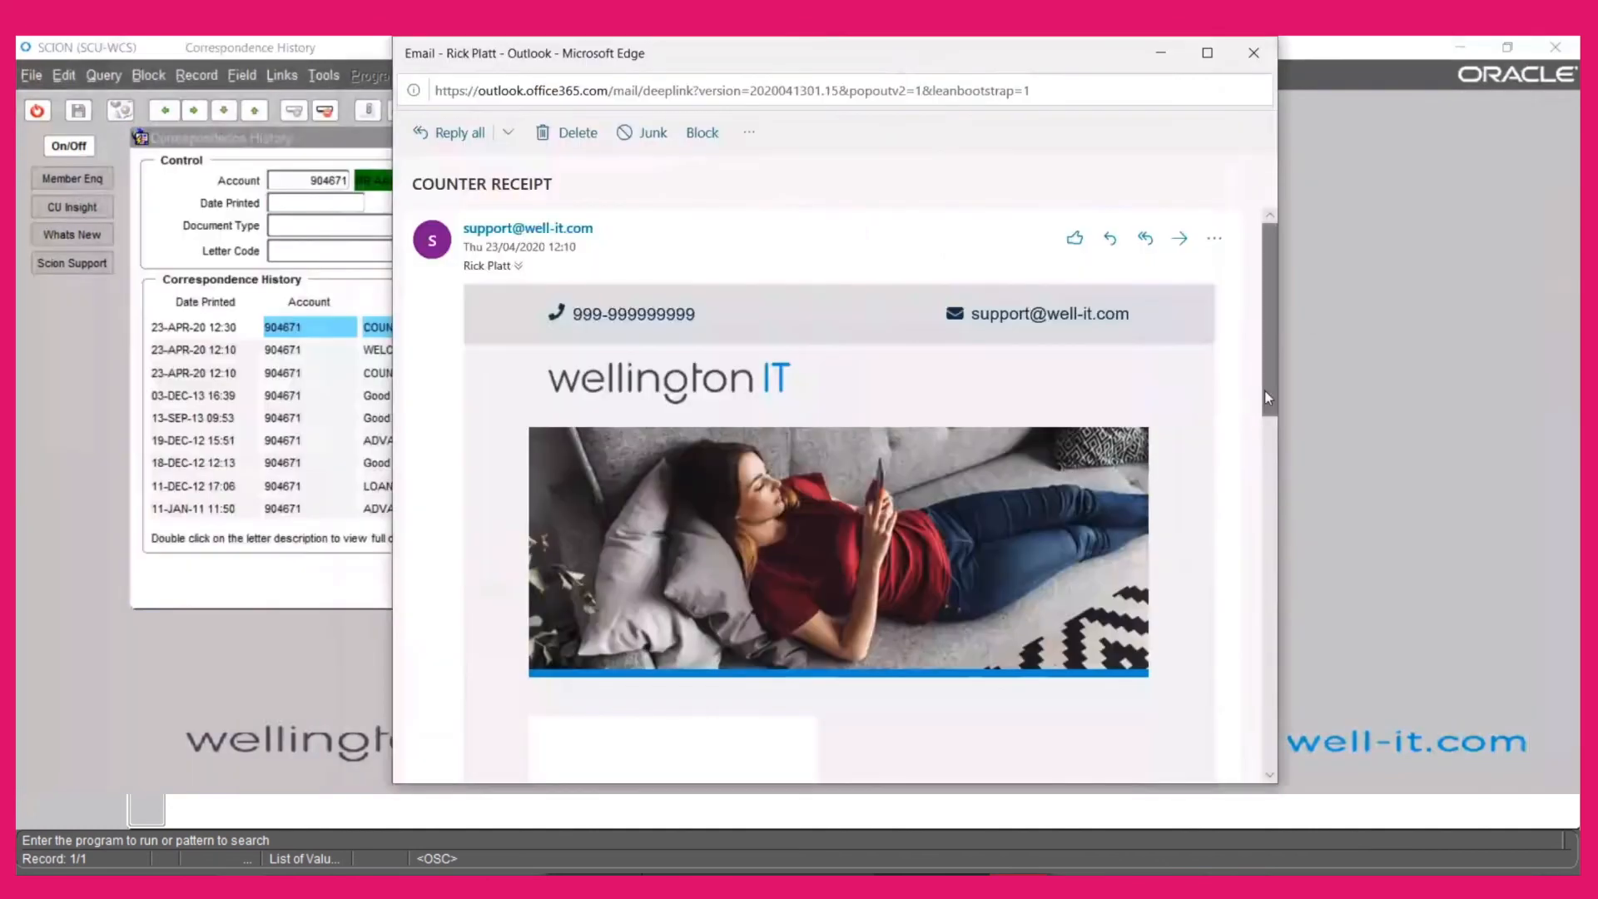
Inspect the COUNTER RECEIPT email's table showing the 10.00 CURRACC P transaction and 18.50 balance
{"action": "left_click_drag", "start_coordinate": [1269, 391], "coordinate": [1276, 397]}
{"action": "left_click_drag", "start_coordinate": [1290, 451], "coordinate": [1279, 518]}
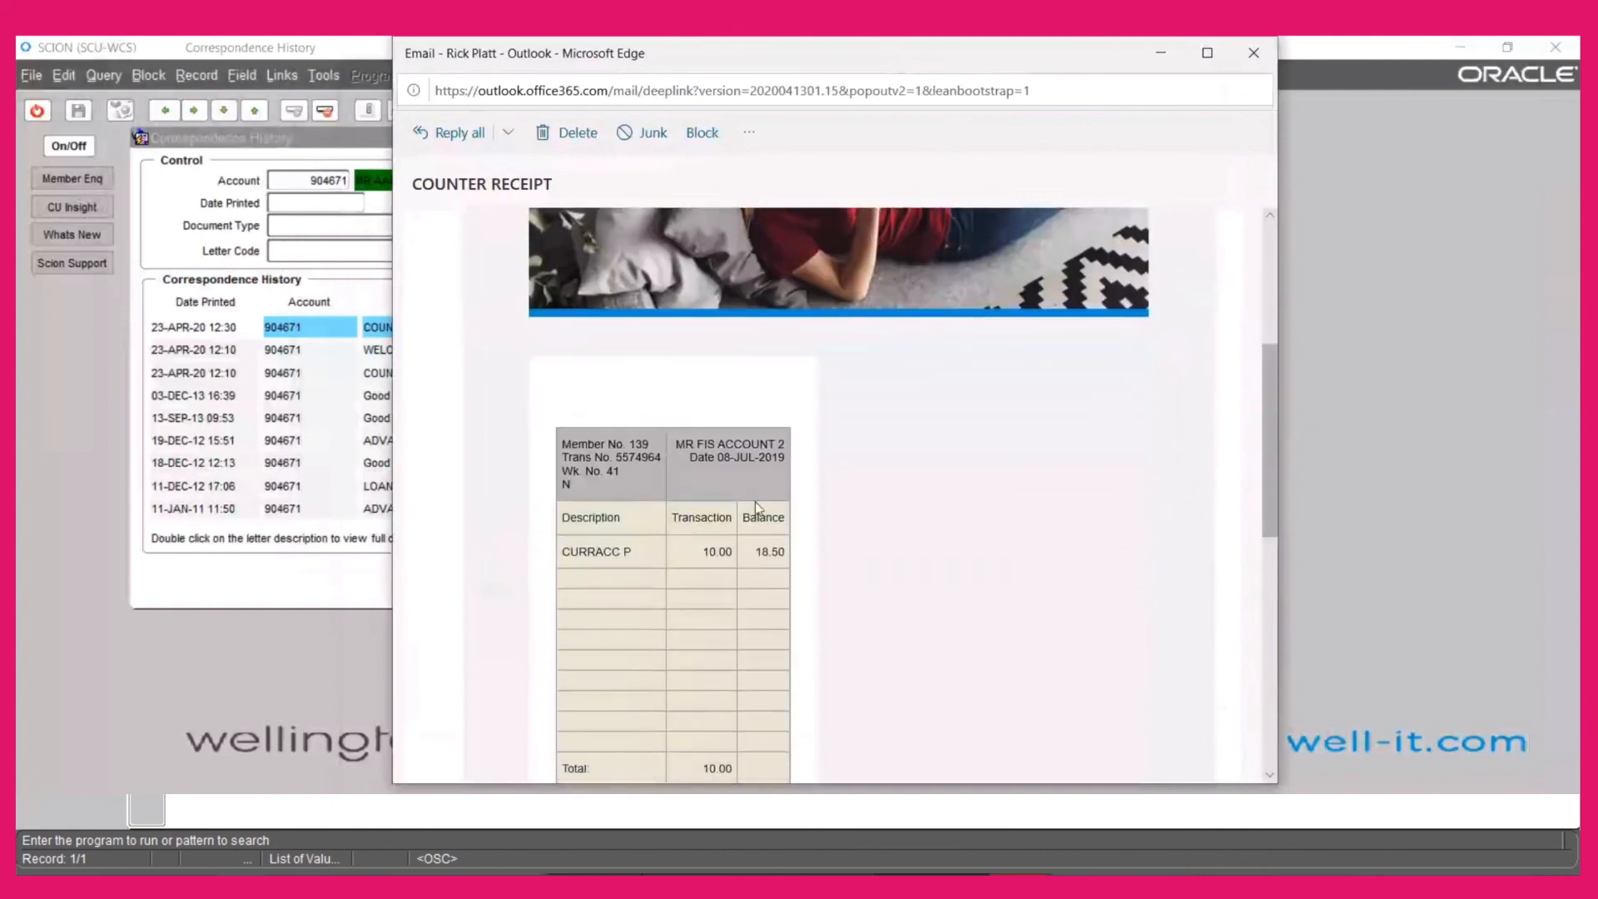
{"action": "scroll", "coordinate": [1253, 537], "scroll_direction": "down", "scroll_amount": 8}
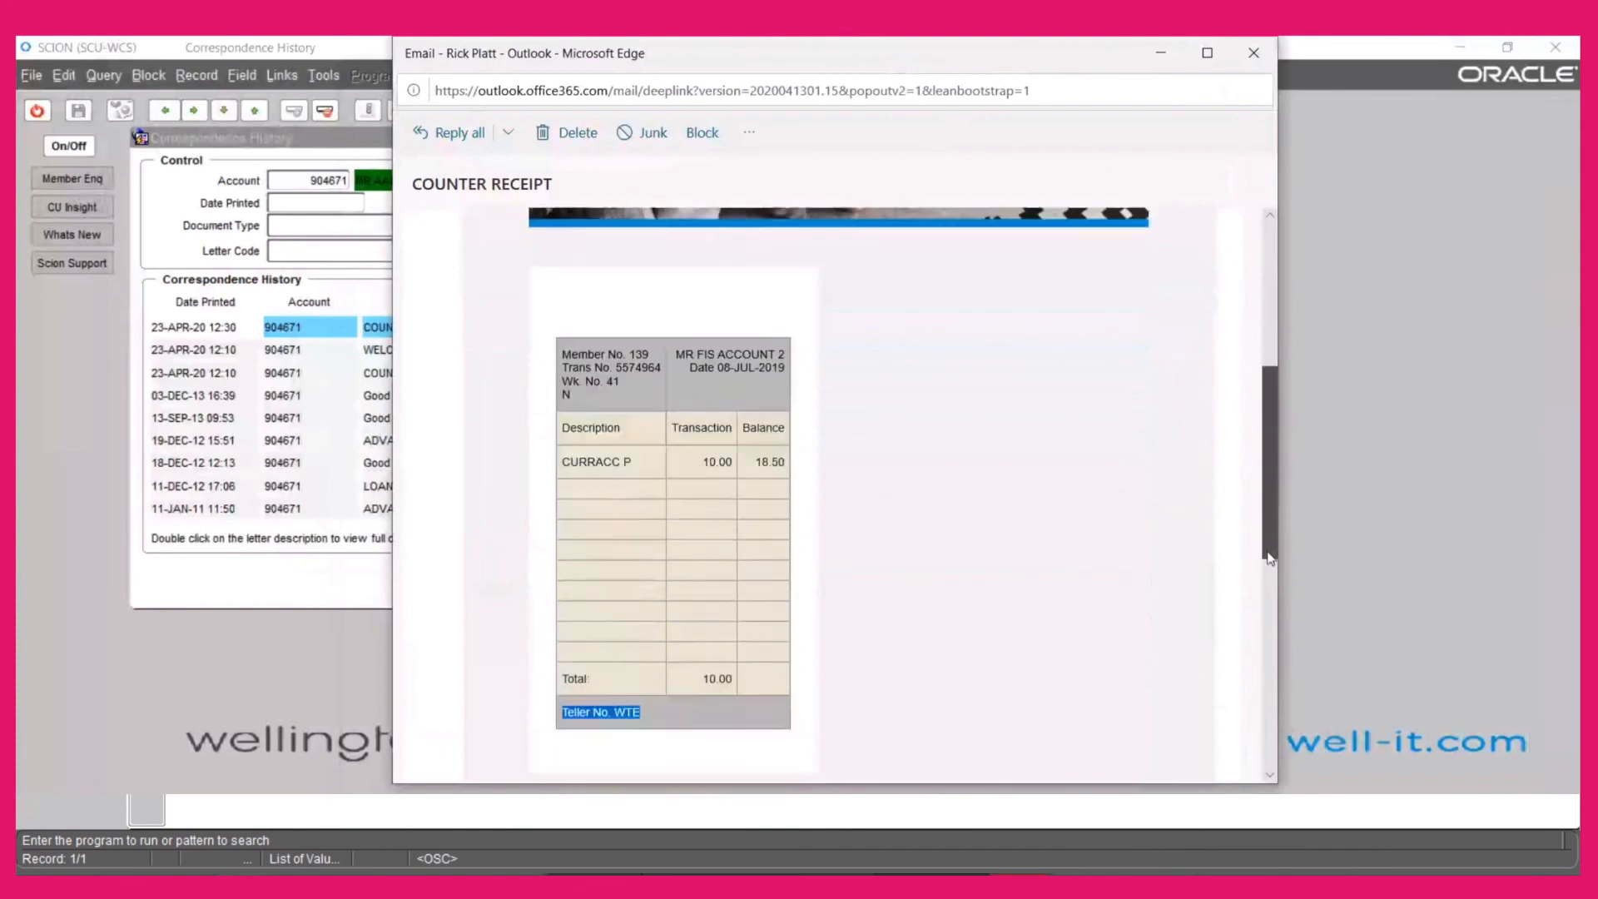
{"action": "scroll", "coordinate": [1226, 747], "scroll_direction": "up", "scroll_amount": 15}
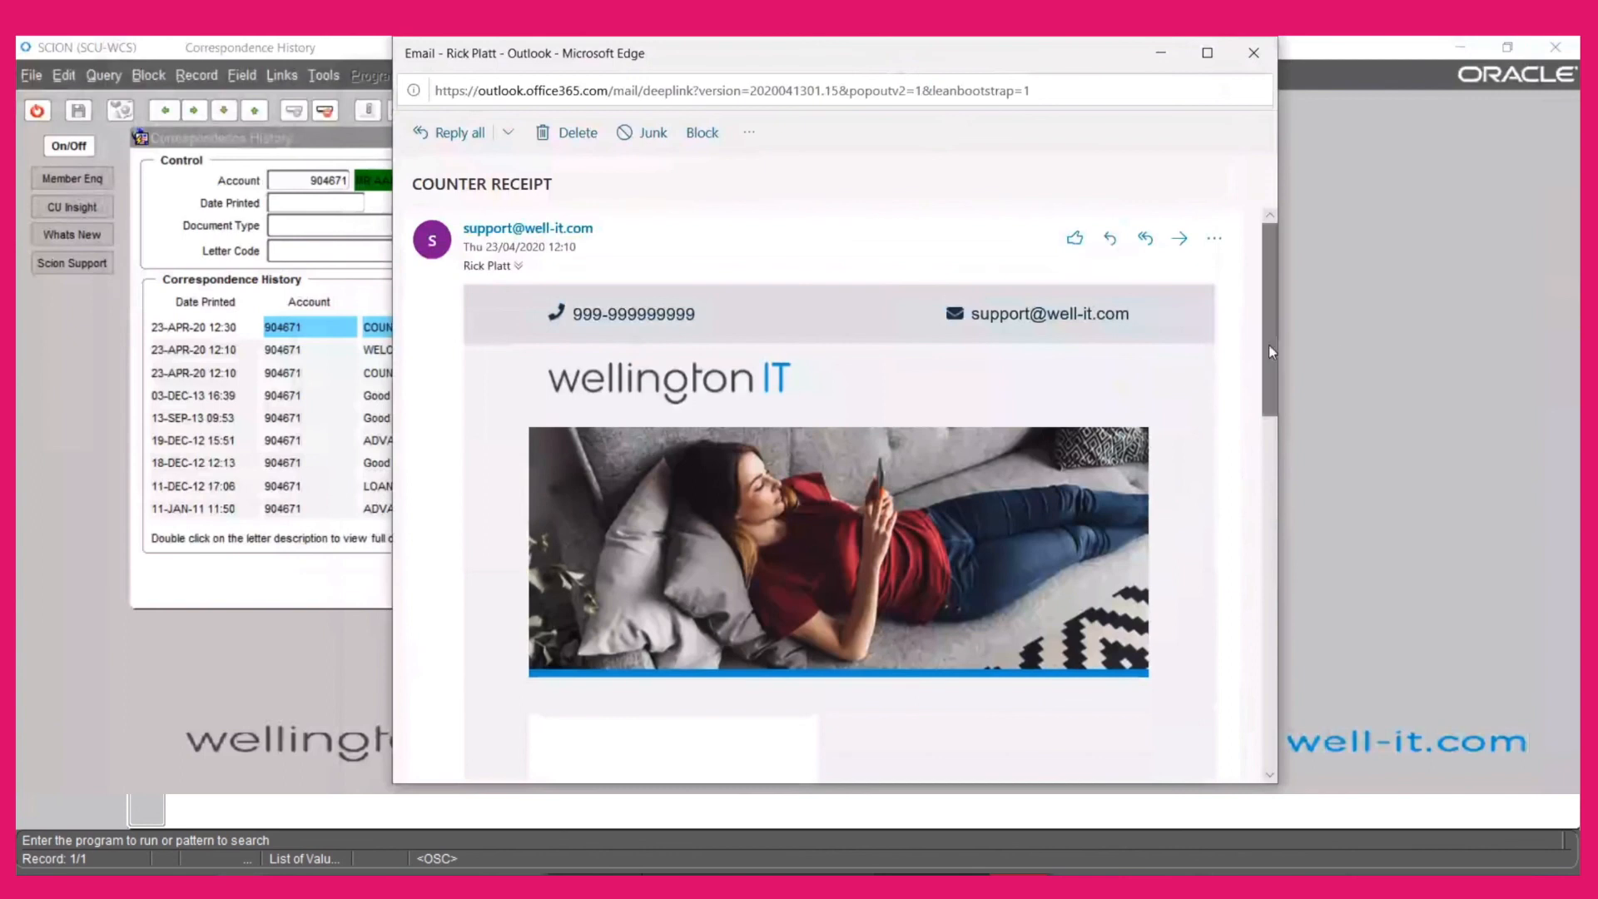
{"action": "left_click_drag", "start_coordinate": [1268, 345], "coordinate": [1267, 428]}
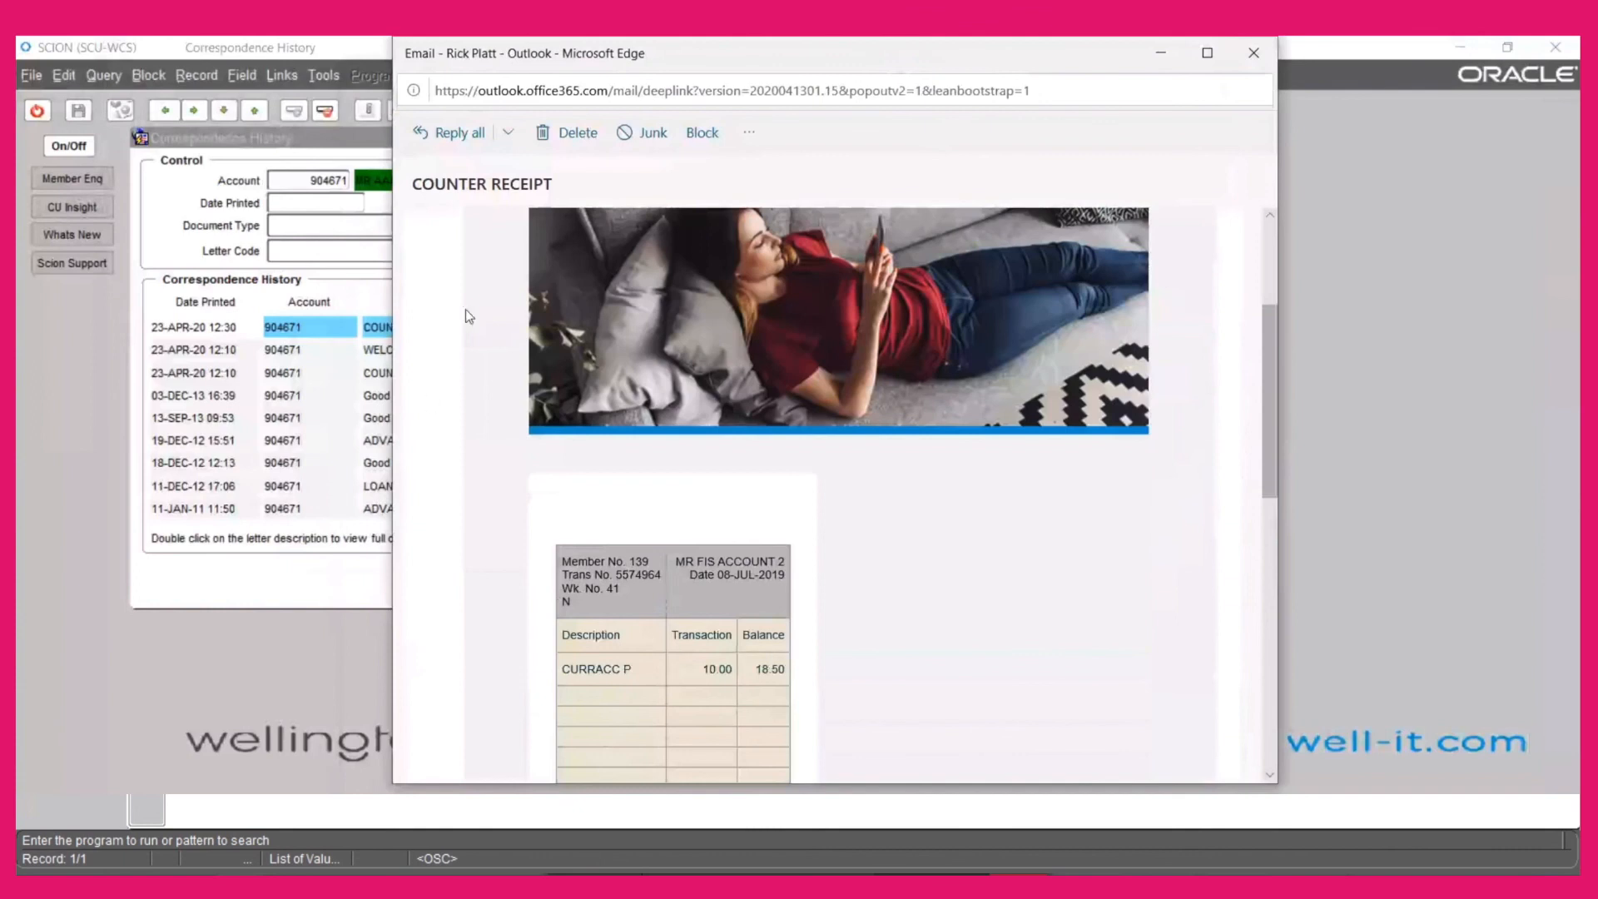
{"action": "left_click", "coordinate": [1254, 53]}
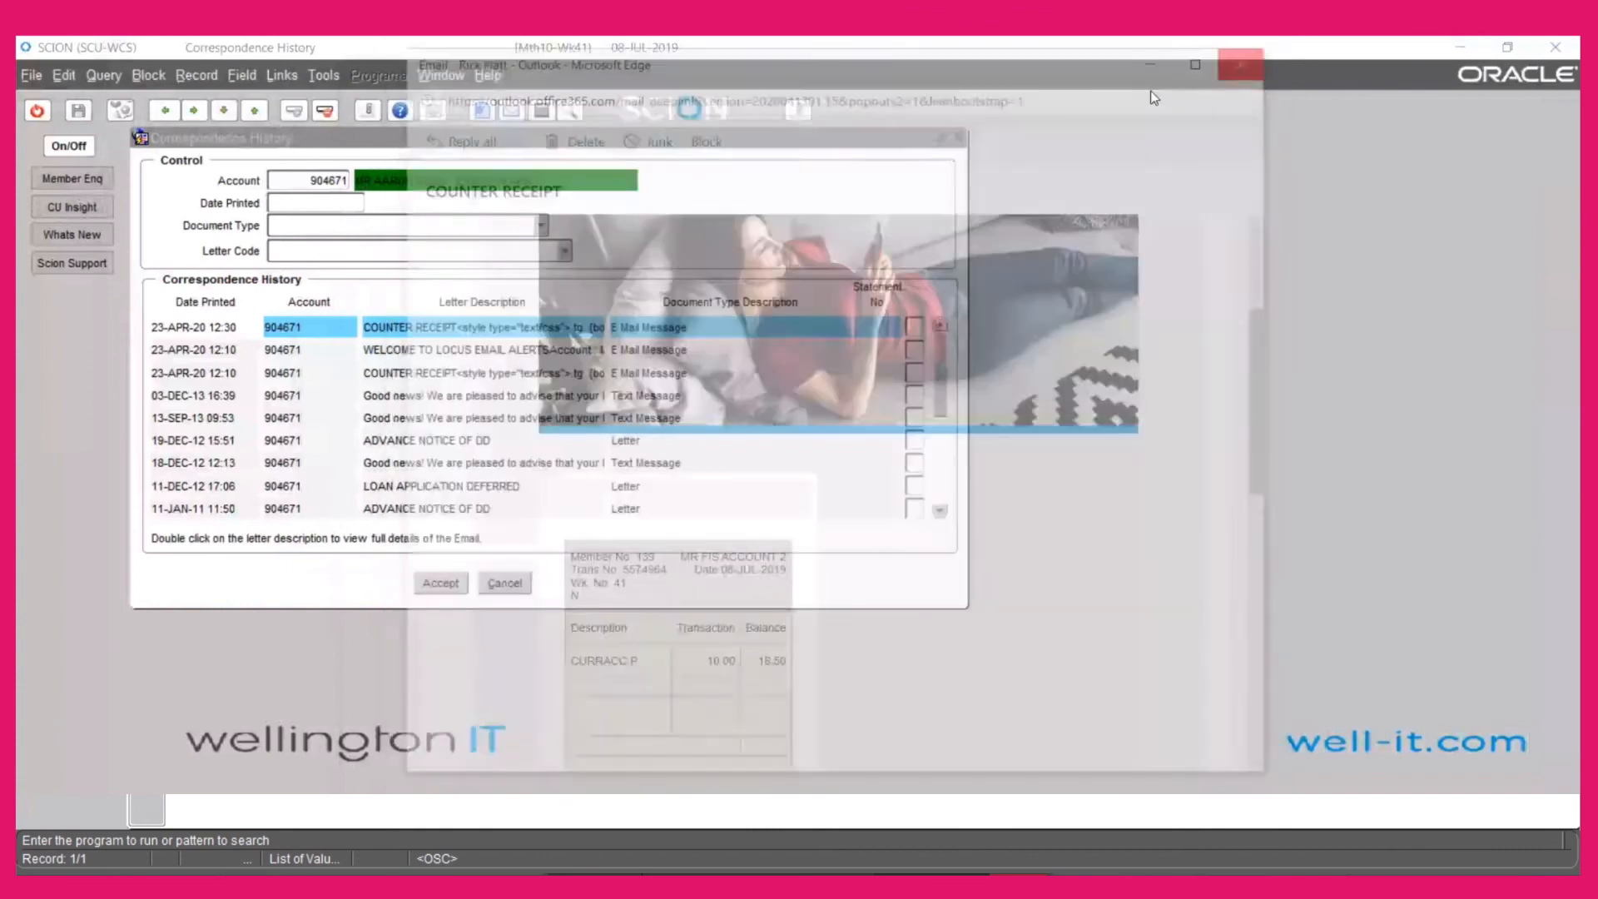
Review Operator Activity for the 10.00 counter transaction and 12:30:30 email, ending at the Main Menu
{"action": "left_click", "coordinate": [37, 105]}
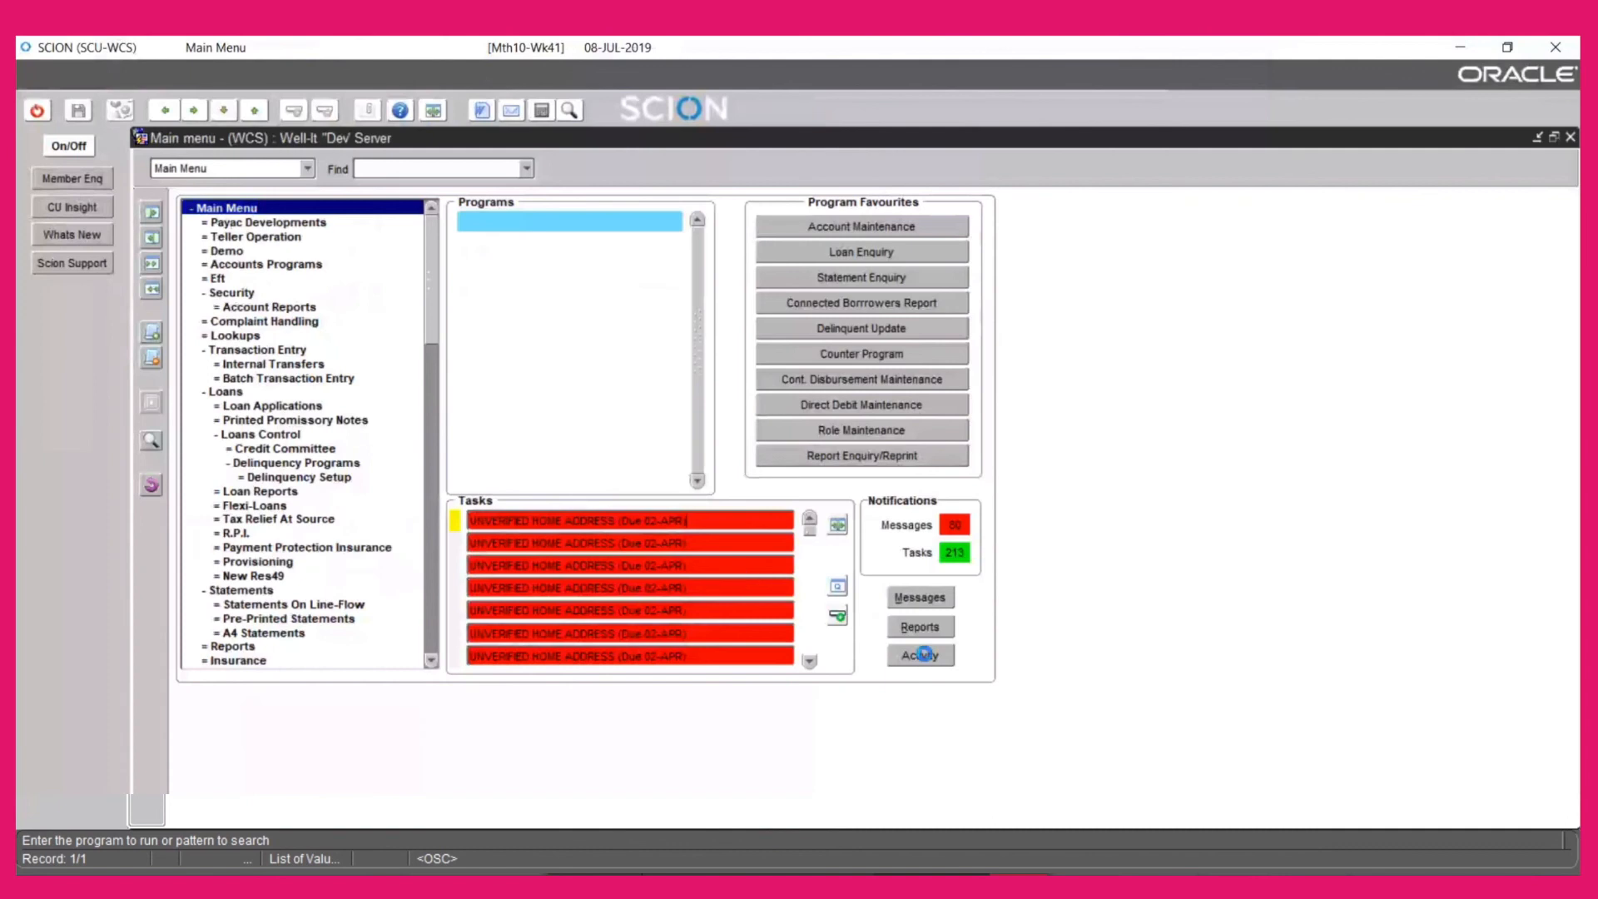
{"action": "left_click", "coordinate": [918, 656]}
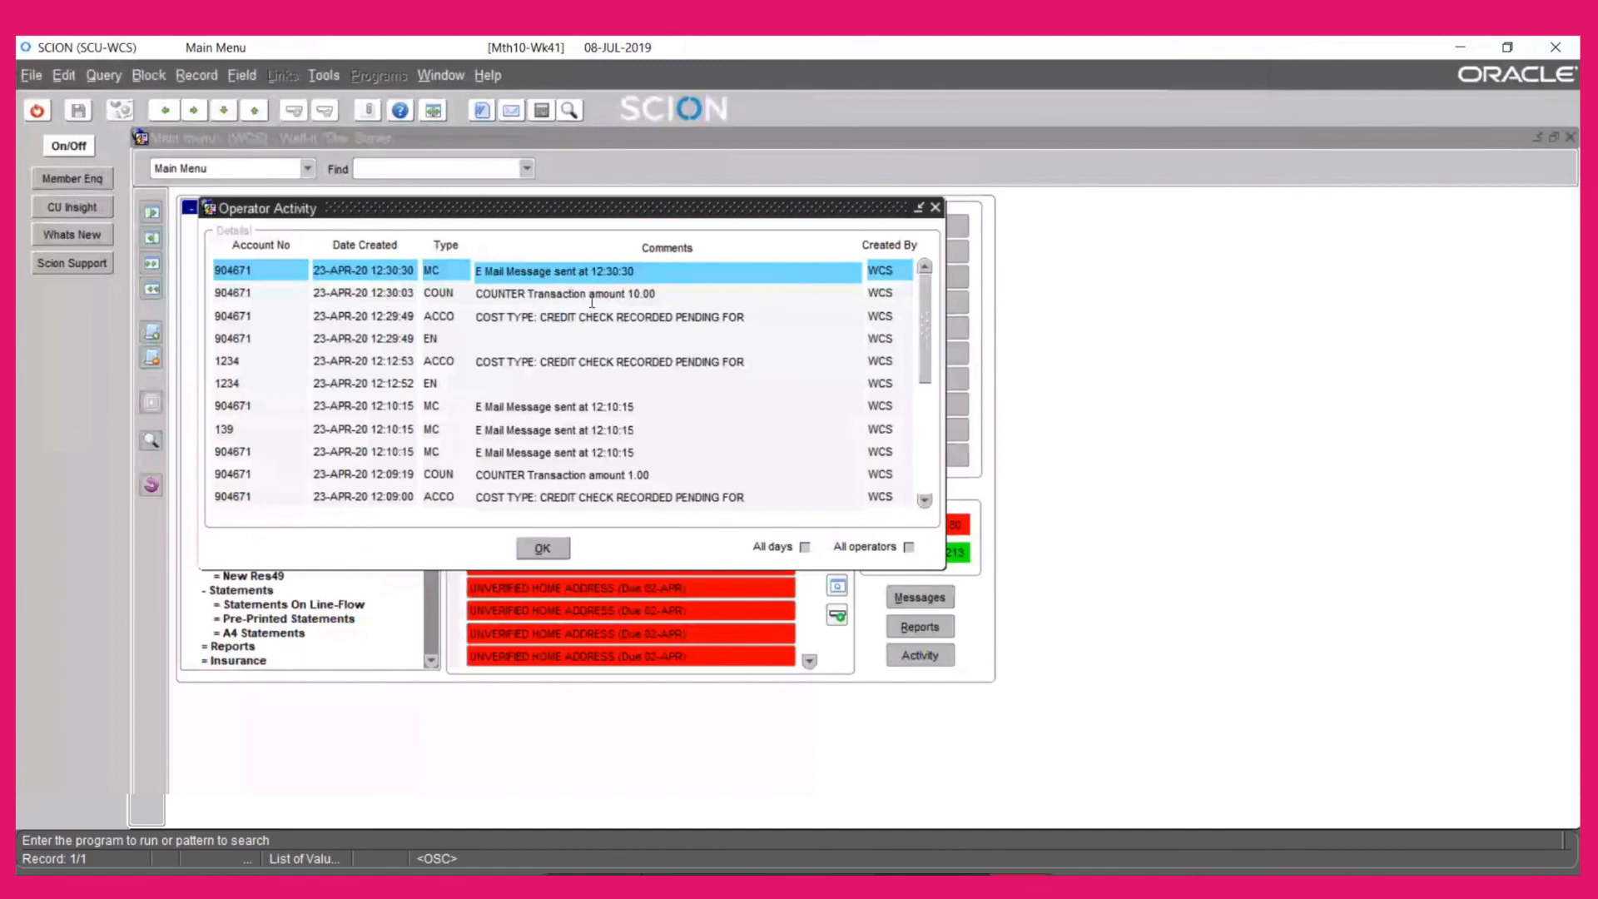
{"action": "left_click", "coordinate": [545, 553]}
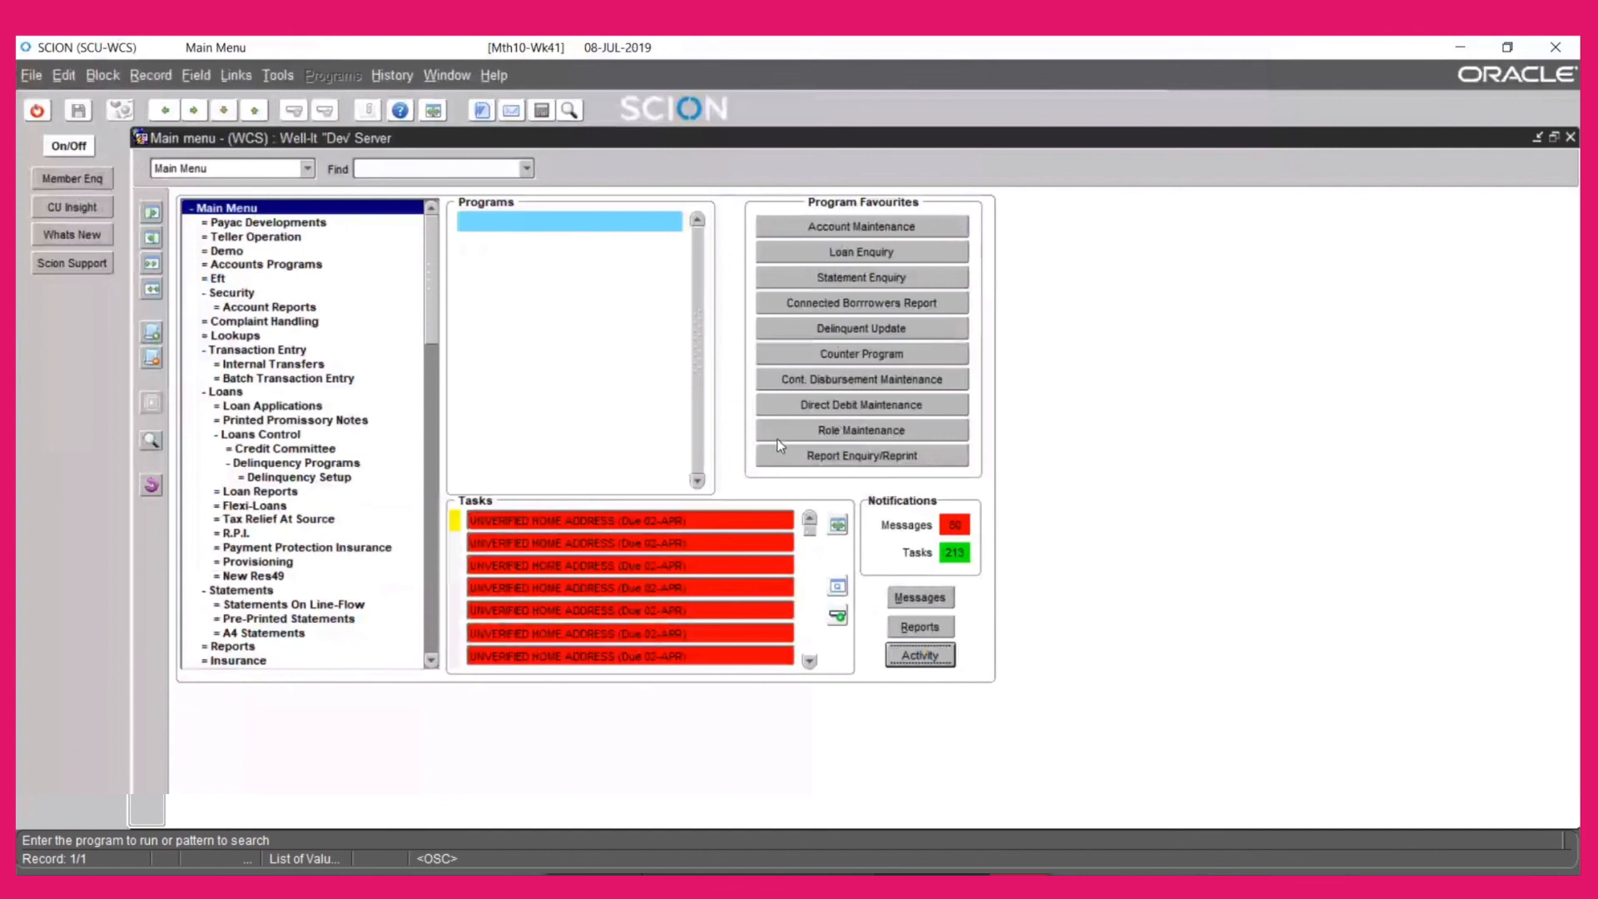
Launch the ACCLOOK account enquiry and load the member's recent account
{"action": "left_click", "coordinate": [151, 441]}
{"action": "type", "text": "ACCLOOK"}
{"action": "key", "text": "Return"}
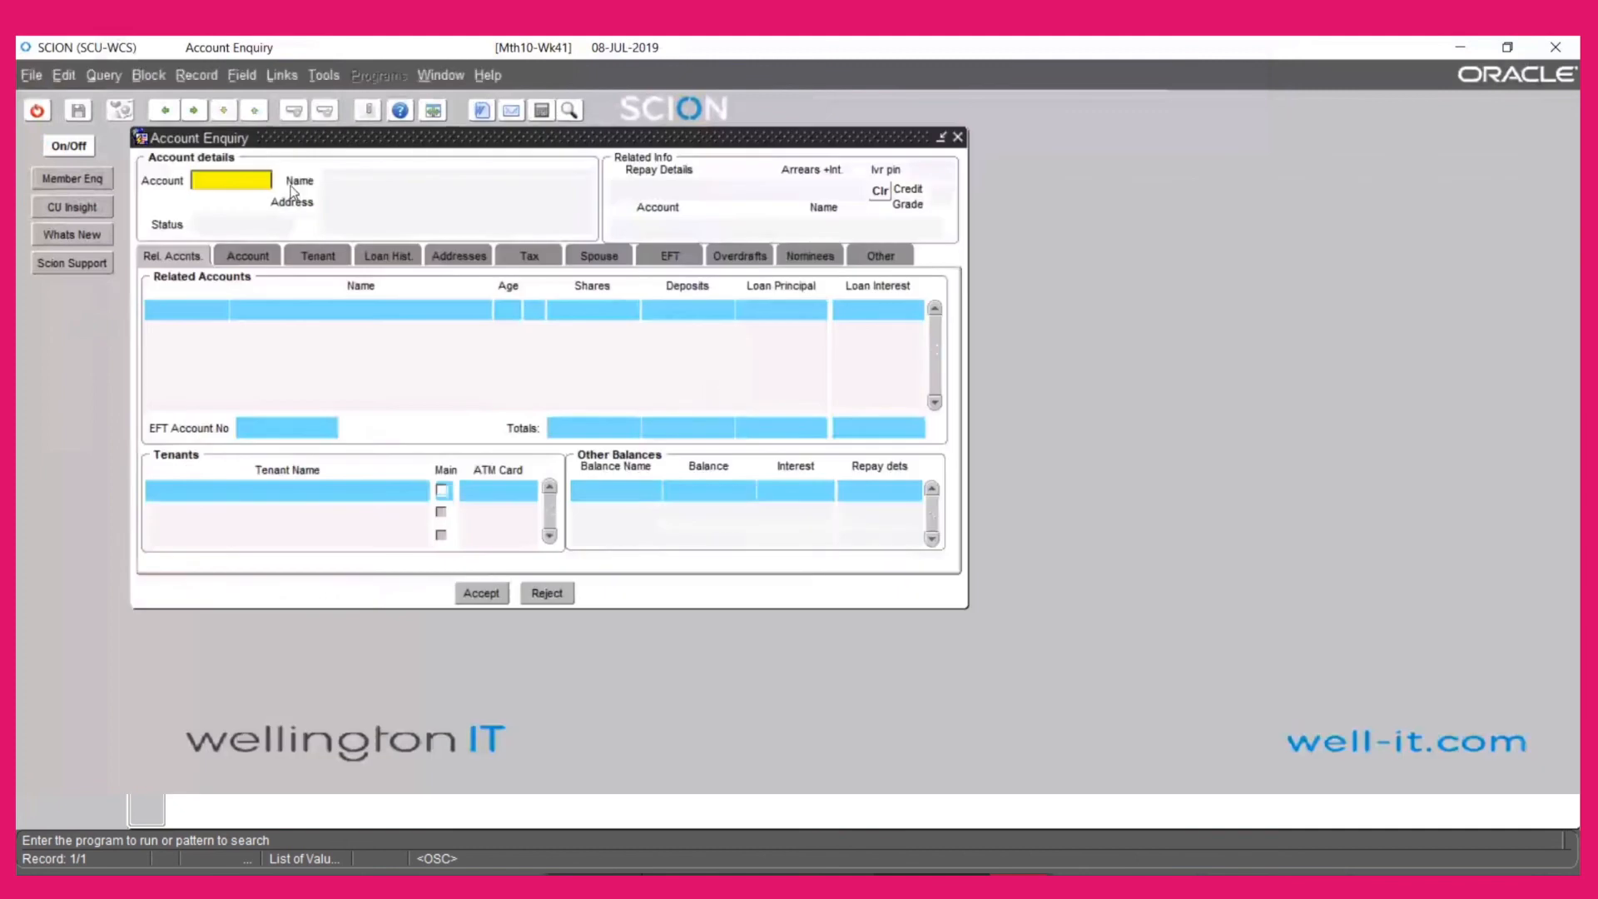
{"action": "right_click", "coordinate": [216, 183]}
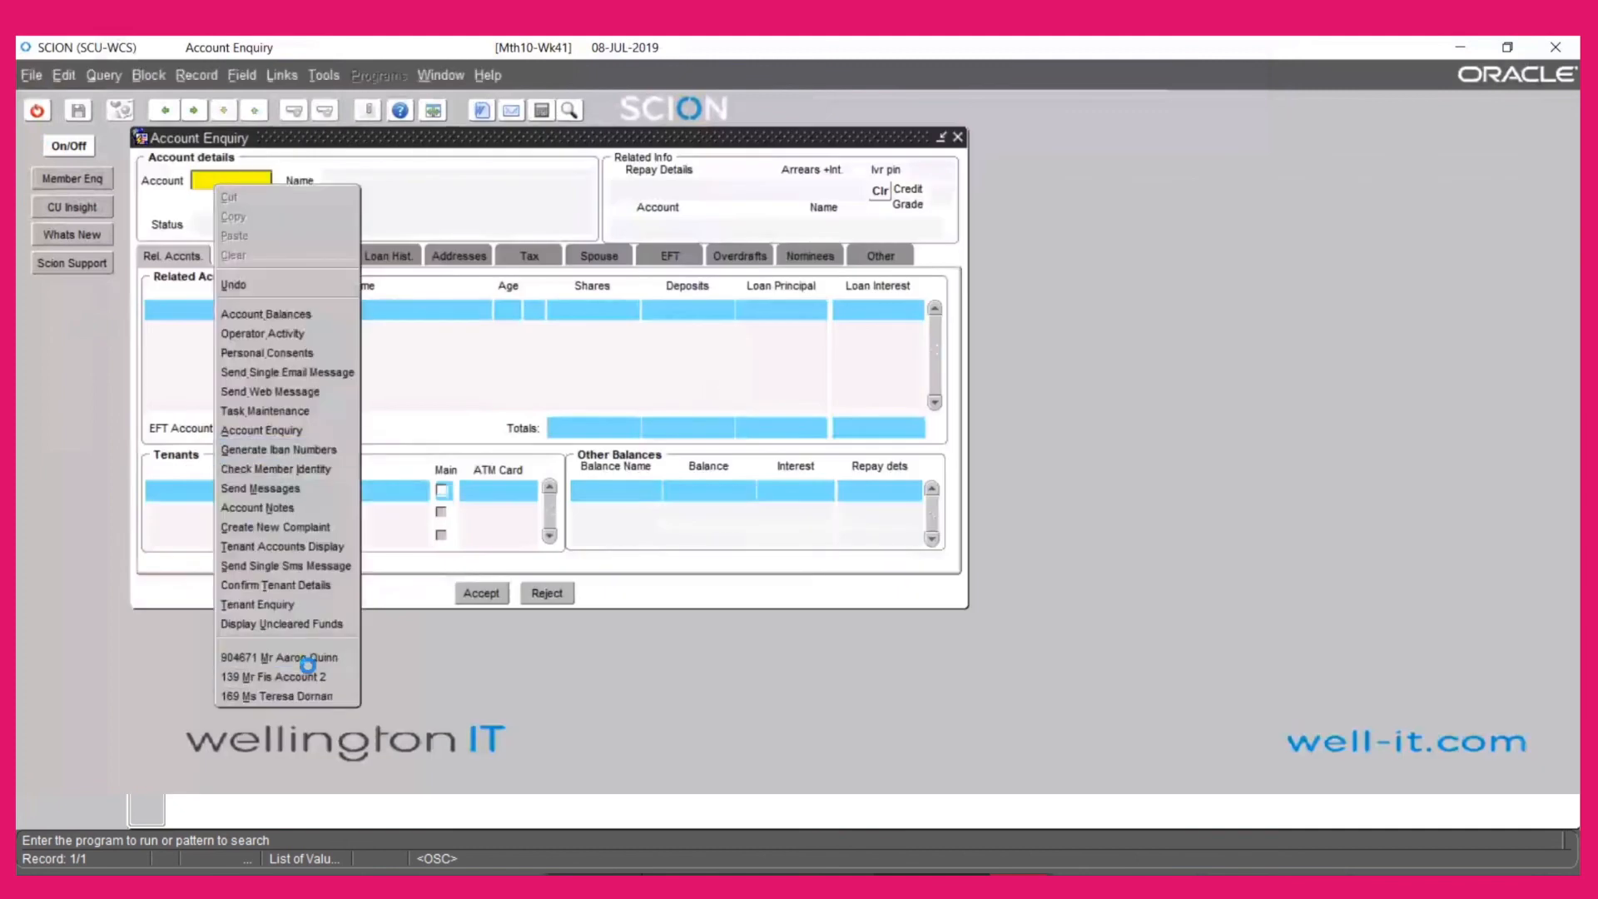
{"action": "left_click", "coordinate": [312, 659]}
Check the member's Tenant Enquiry alert details: COUNTER RECEIPT and ATM TRANSACTION activated 08-JUL-2019
{"action": "left_click", "coordinate": [193, 183]}
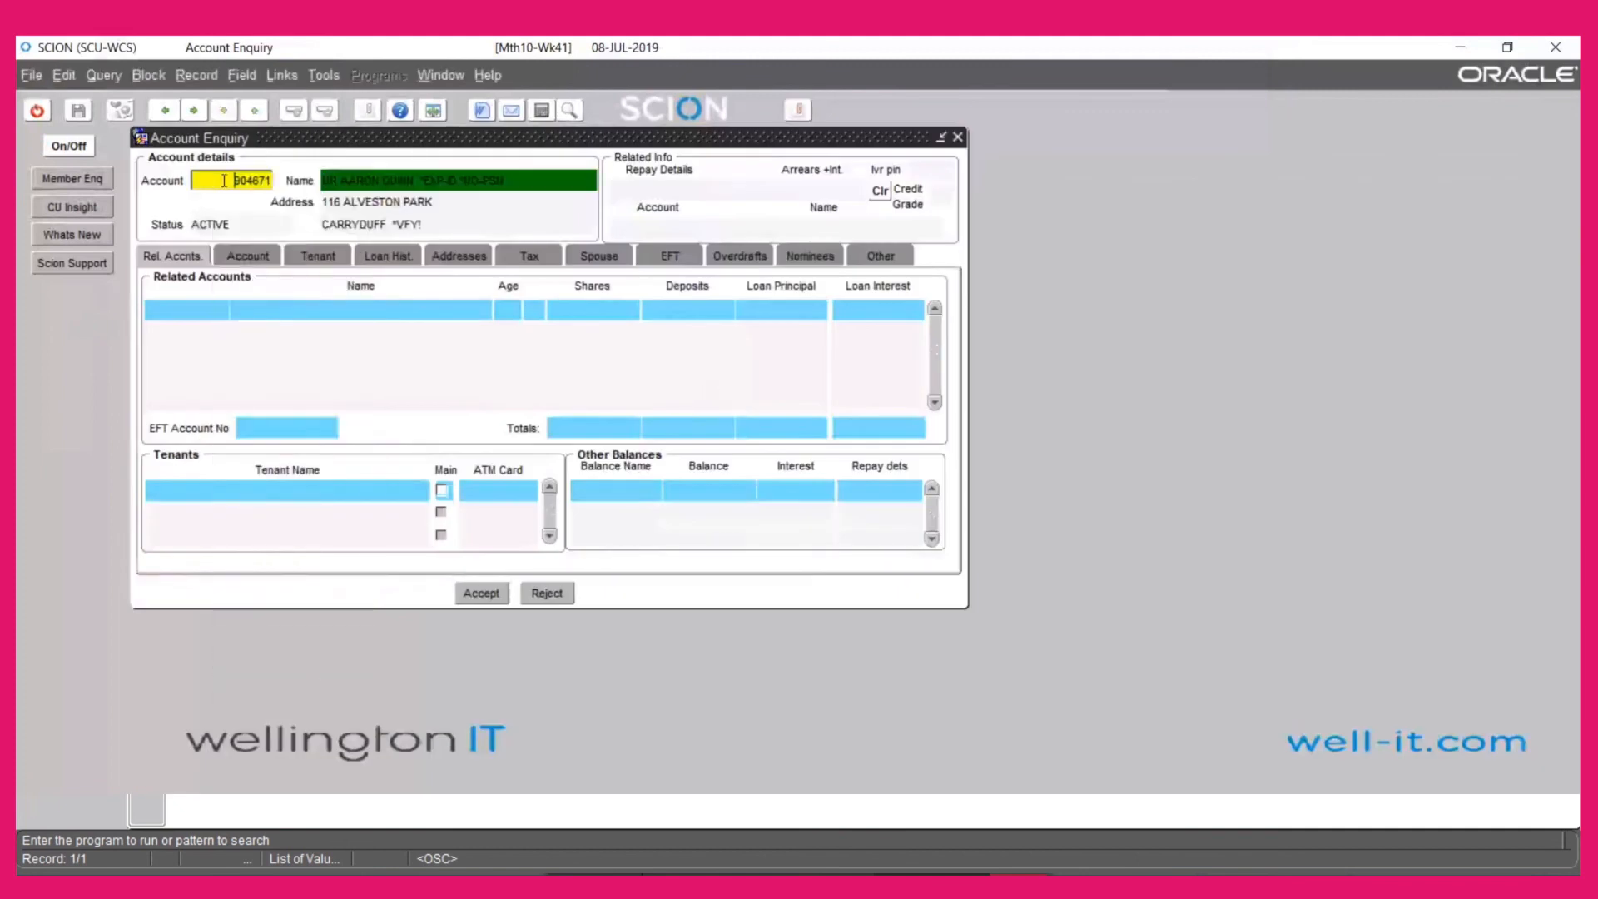
{"action": "right_click", "coordinate": [223, 182]}
{"action": "left_click", "coordinate": [310, 603]}
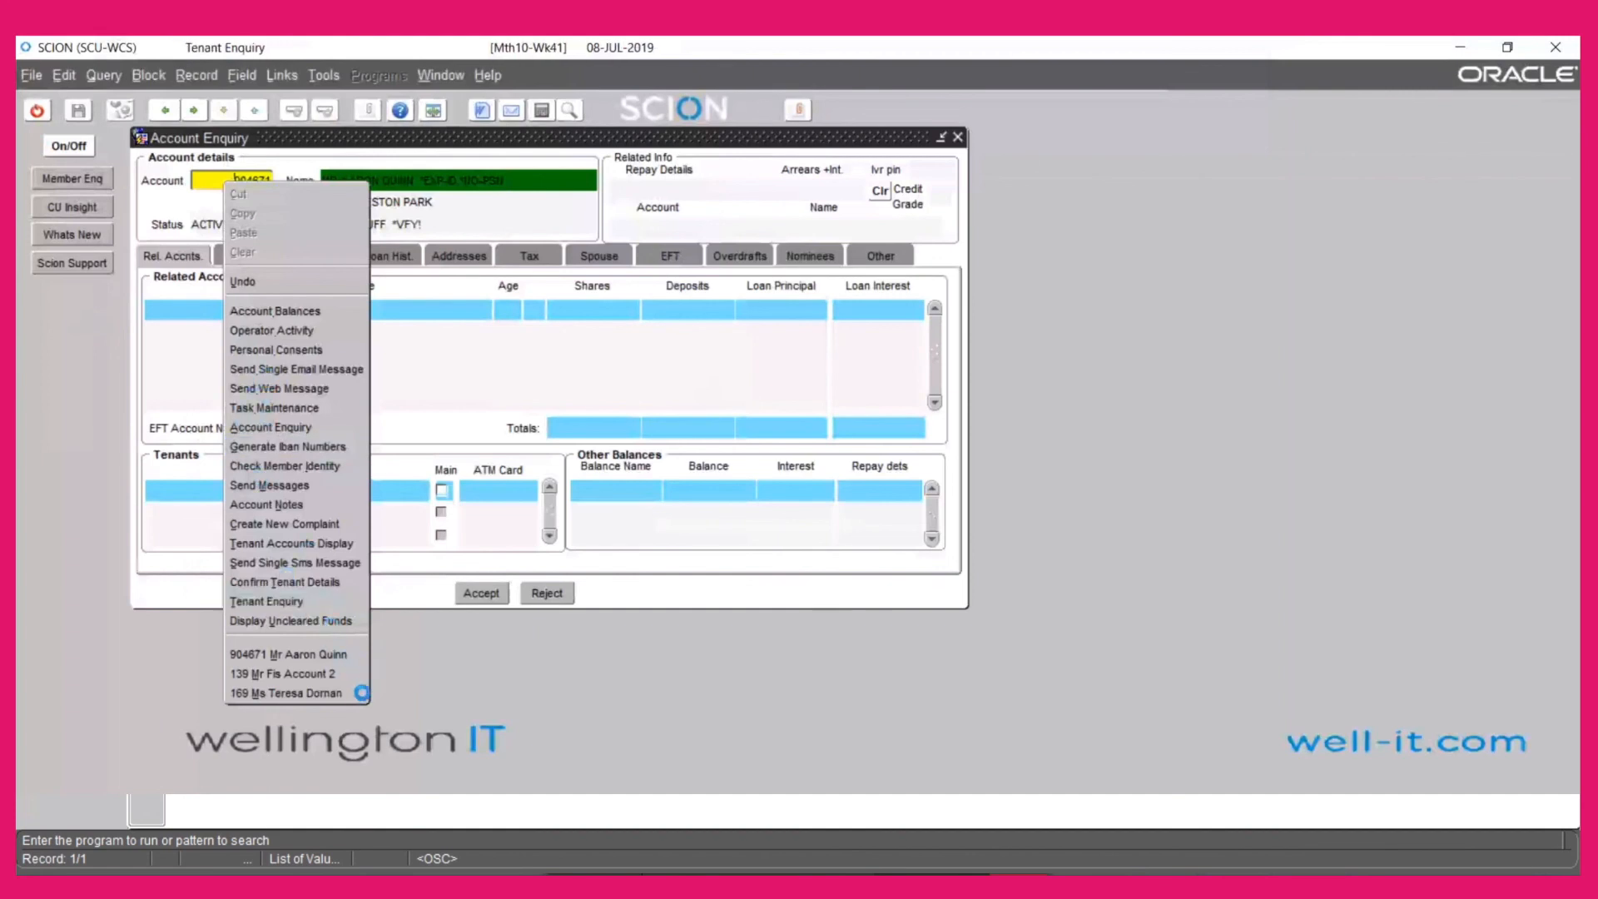
{"action": "left_click", "coordinate": [306, 654]}
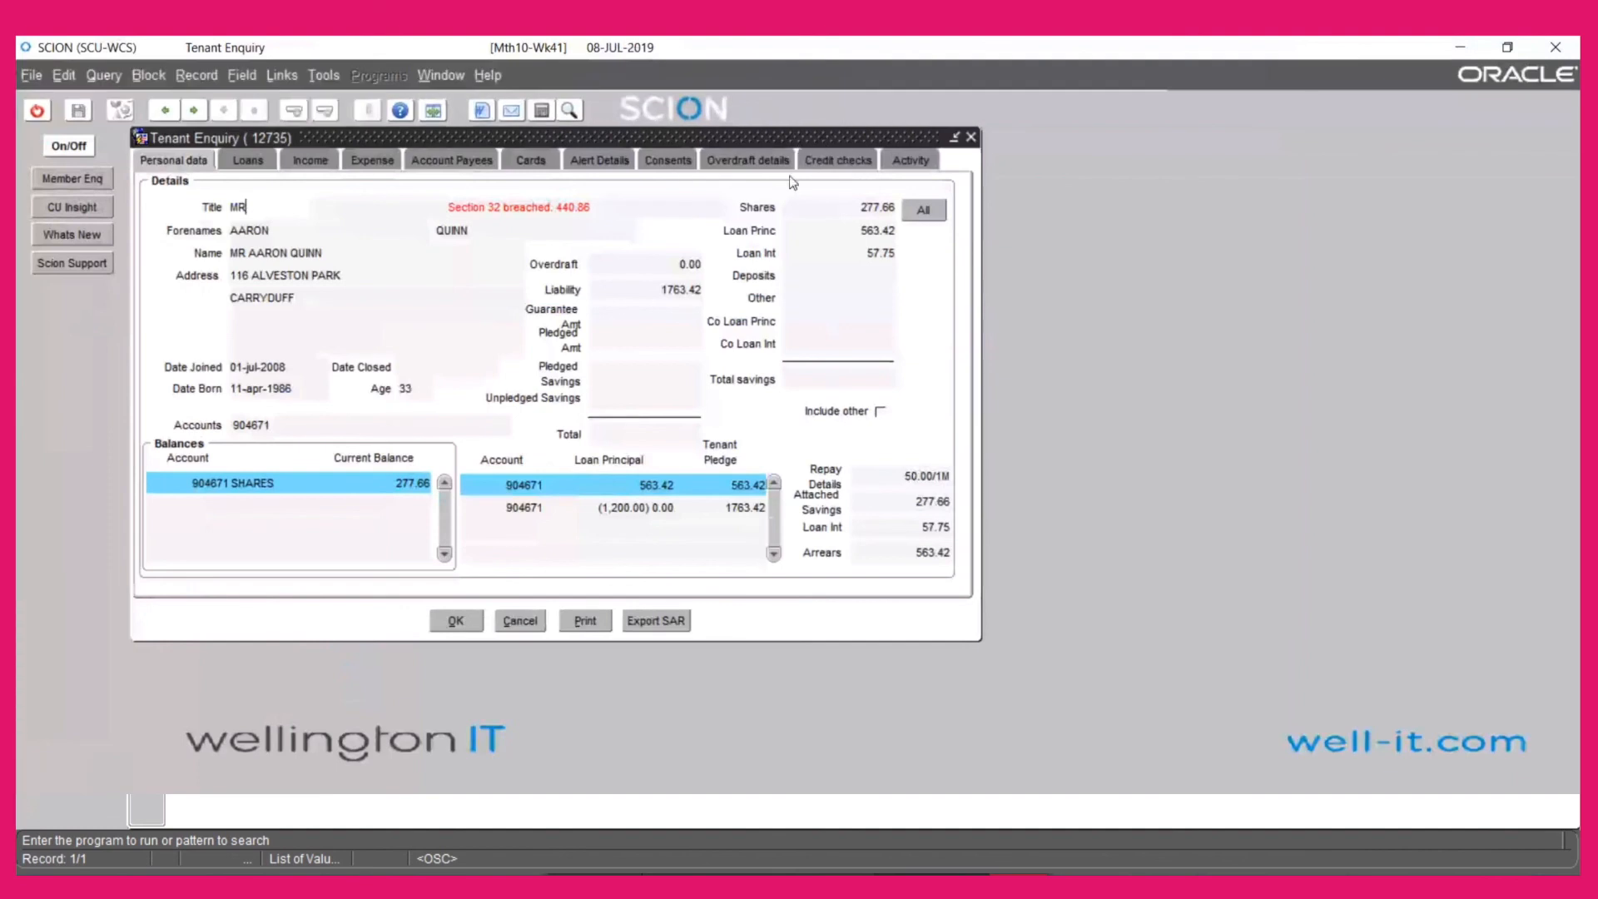
{"action": "left_click", "coordinate": [587, 165]}
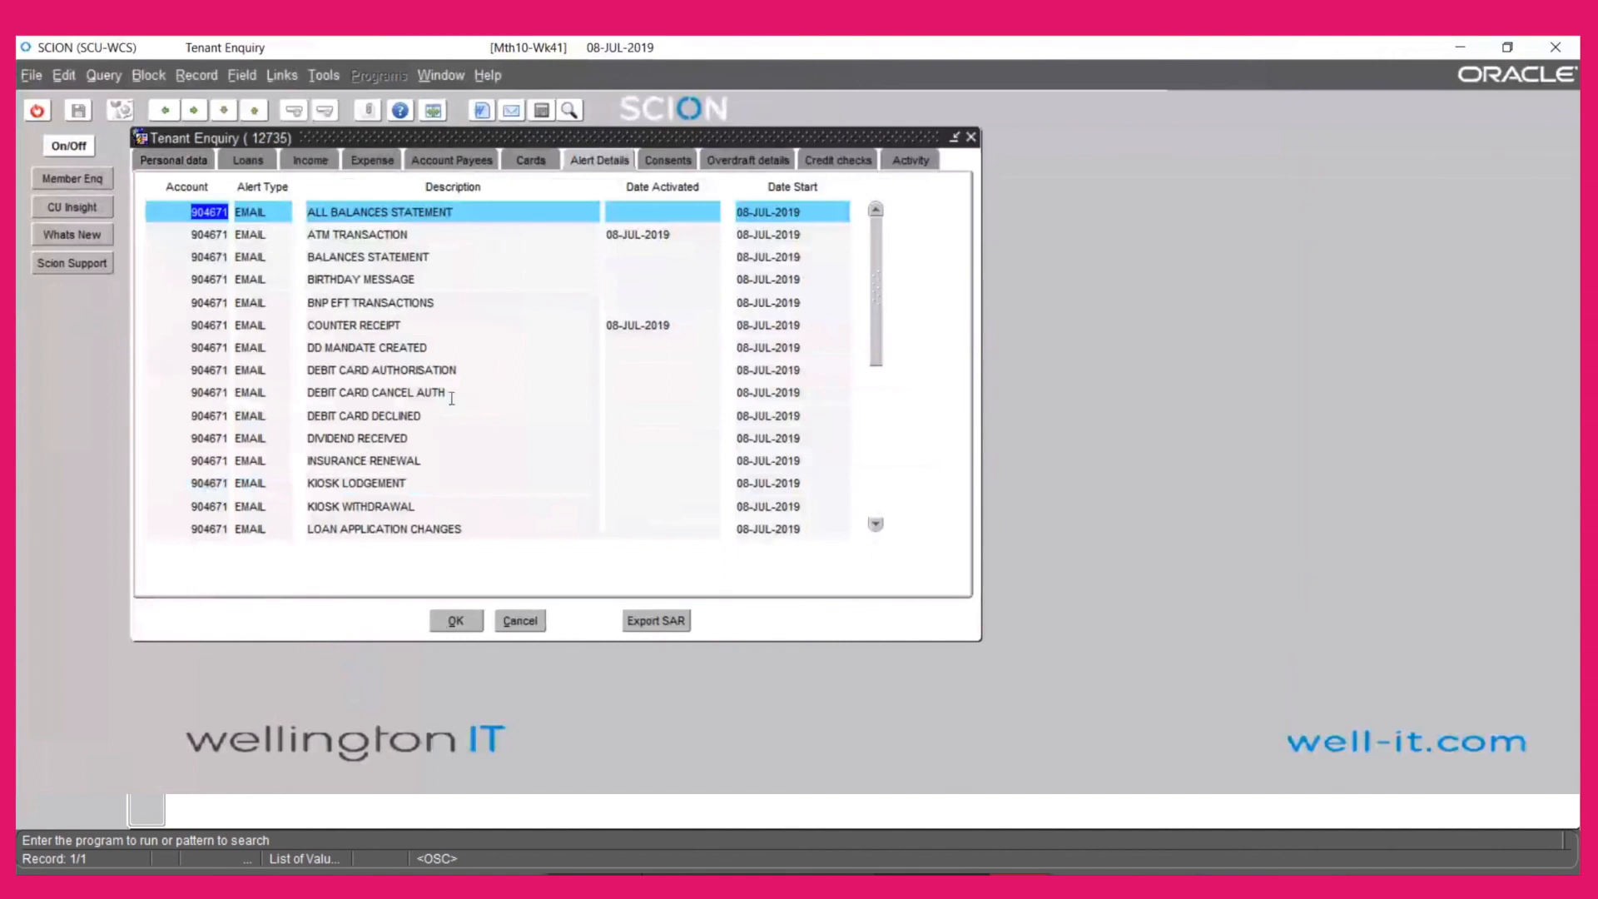
{"action": "left_click", "coordinate": [532, 617]}
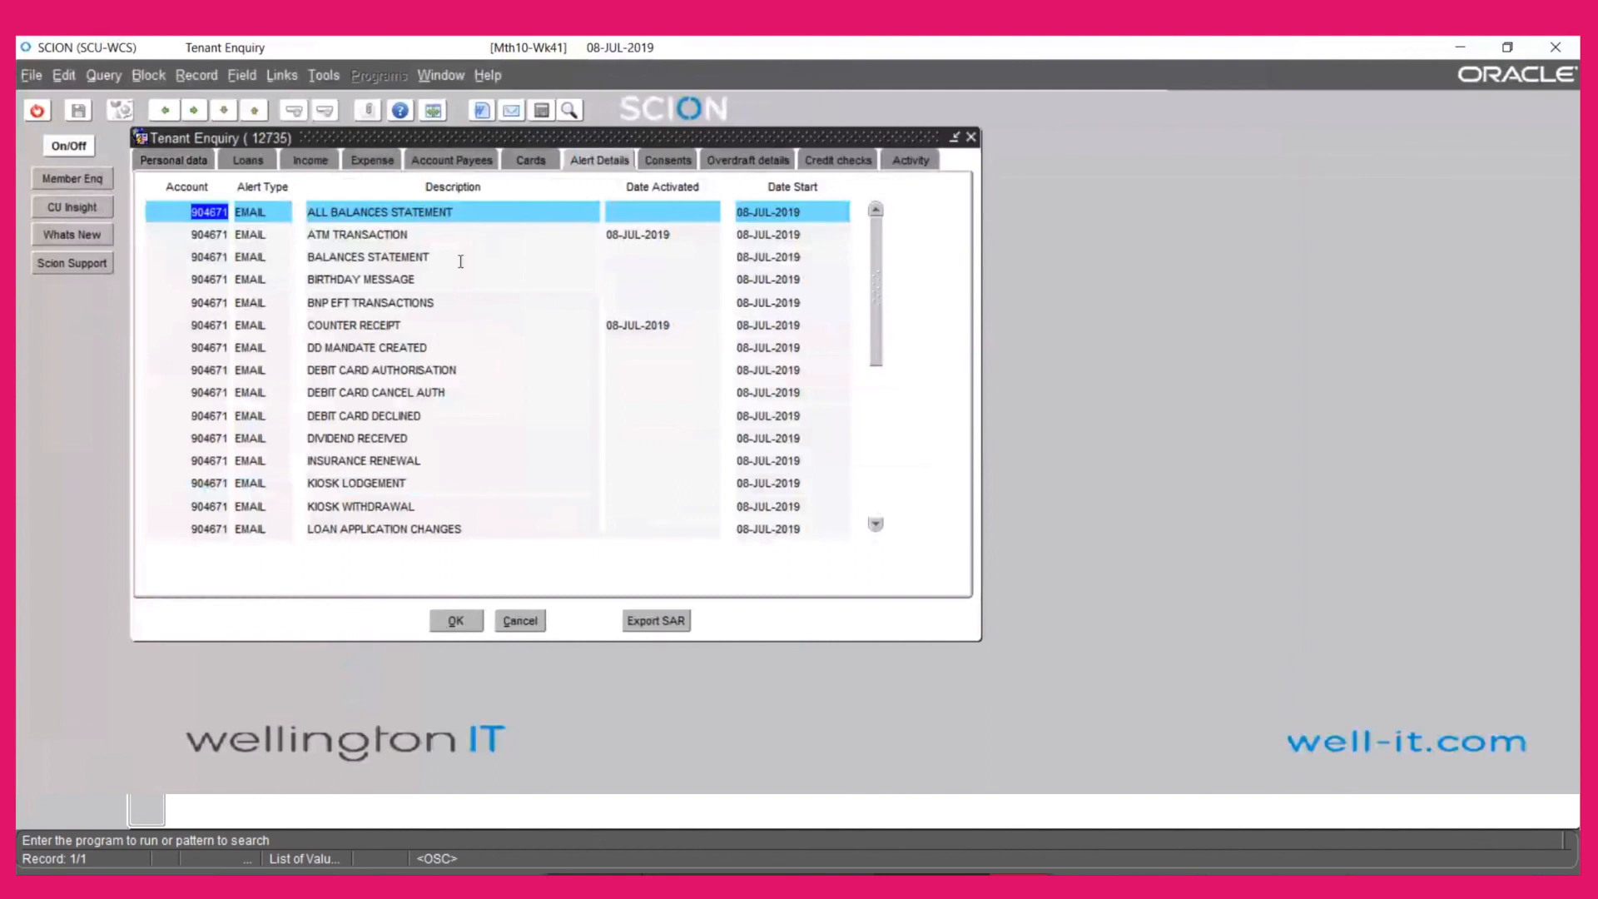